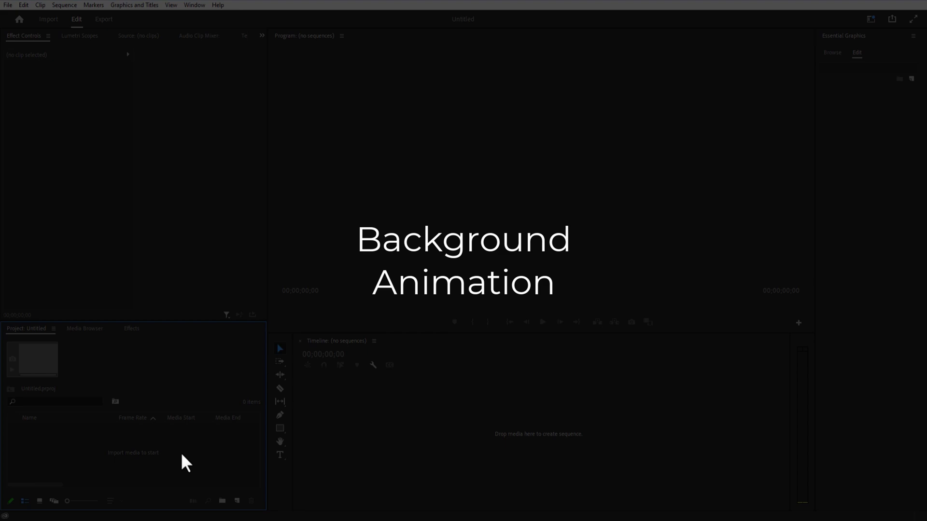
Create a new 1920 x 1080 sequence named "sequence" from the DSLR 1080p30 preset.
click(237, 500)
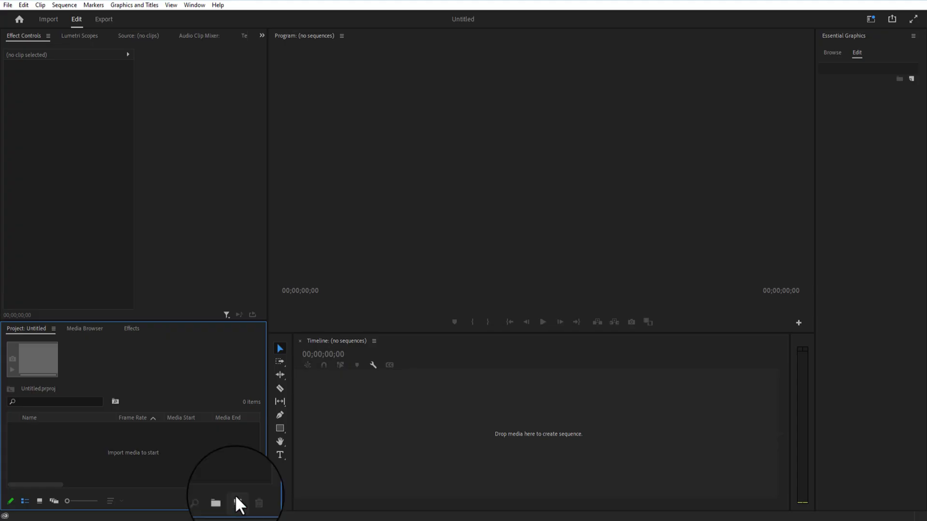
click(236, 500)
click(257, 403)
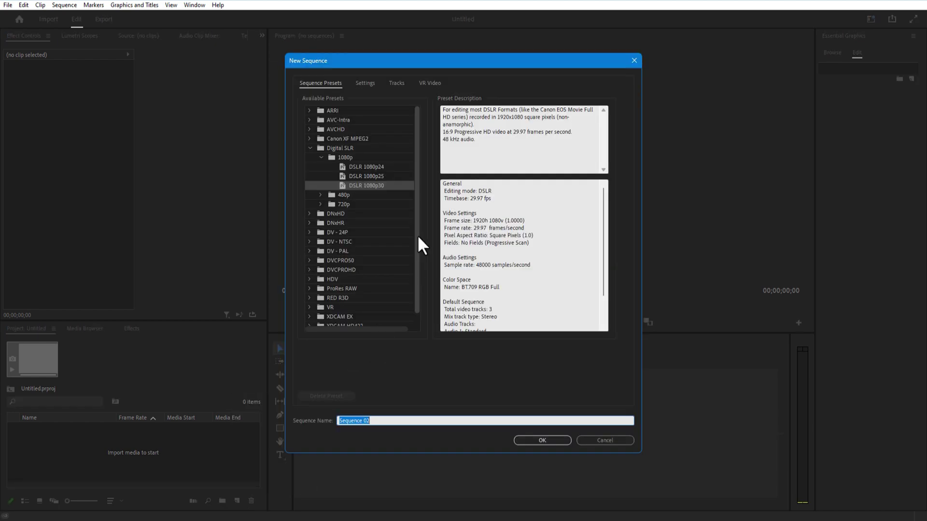
click(365, 83)
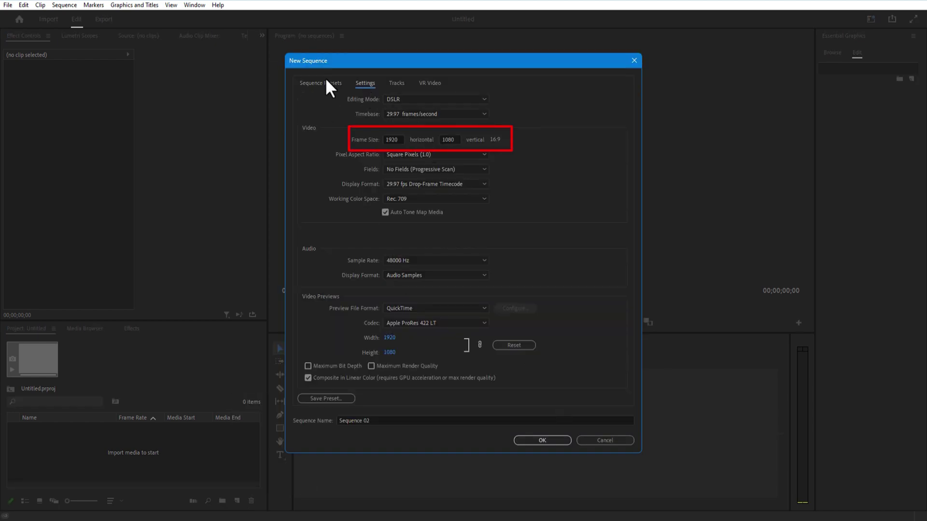
click(374, 420)
text(sequence)
click(547, 441)
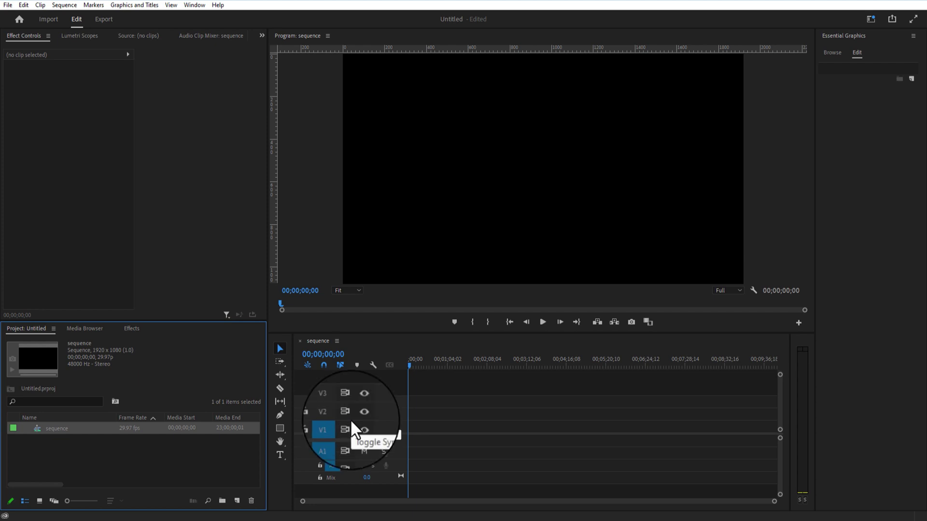
Draw a rectangle about 1998 x 1094 covering the whole frame and extend its clip to about 1 minute 31 seconds.
click(280, 429)
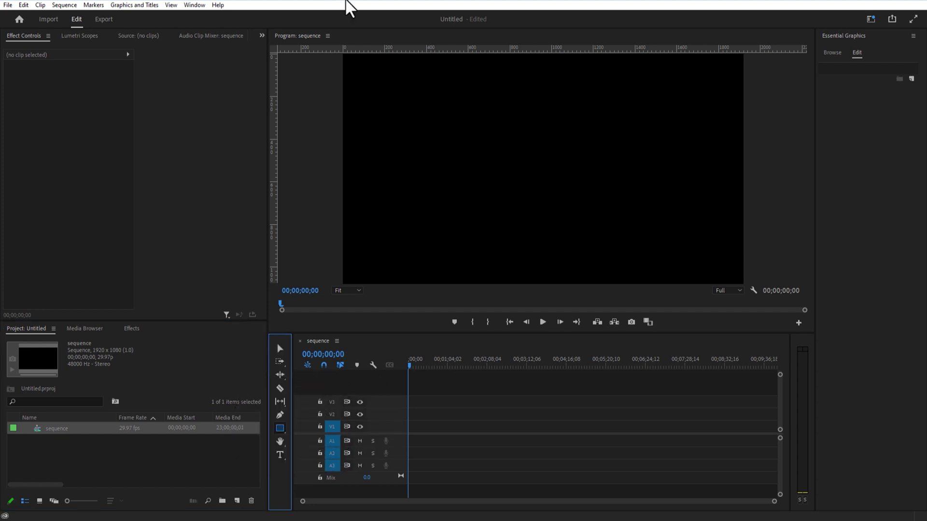
mouse_move(343, 55)
mouse_down()
mouse_move(378, 209)
mouse_move(730, 303)
mouse_move(757, 285)
mouse_up()
drag(773, 501, 618, 498)
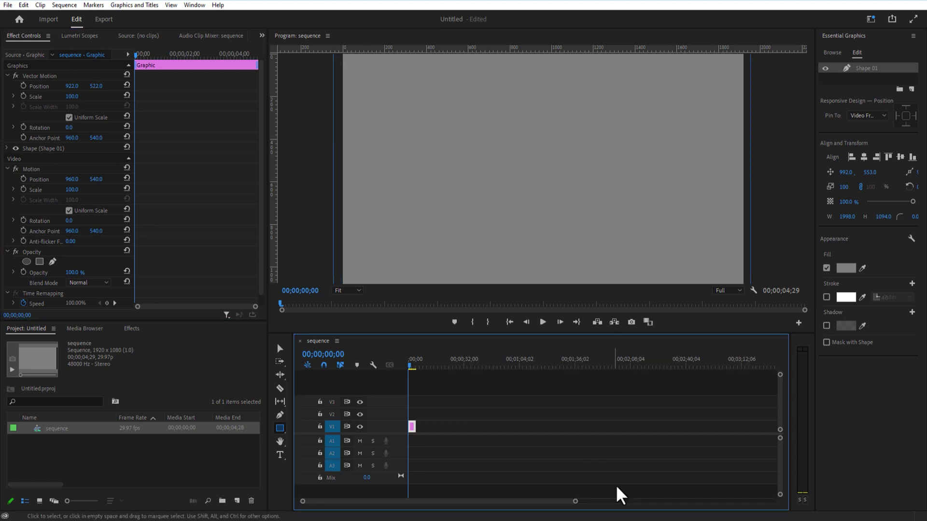
drag(412, 425, 564, 437)
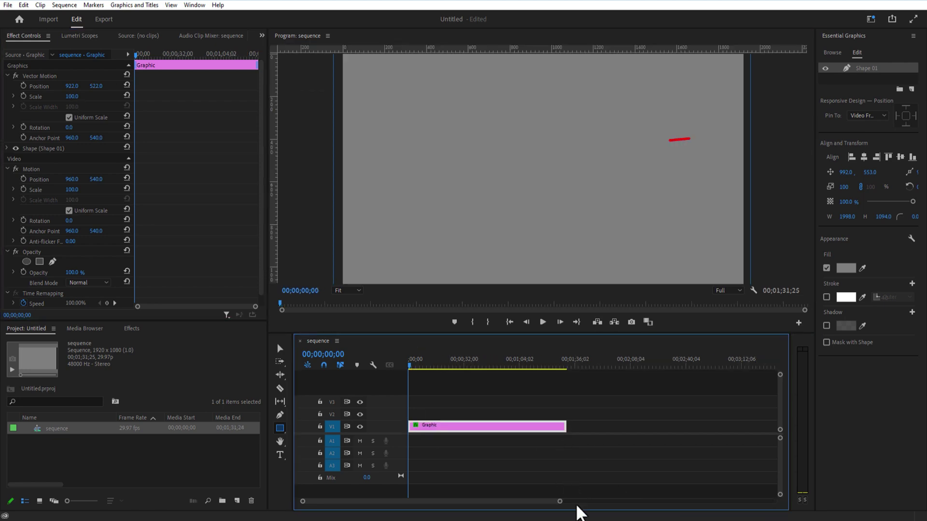
drag(562, 506, 792, 508)
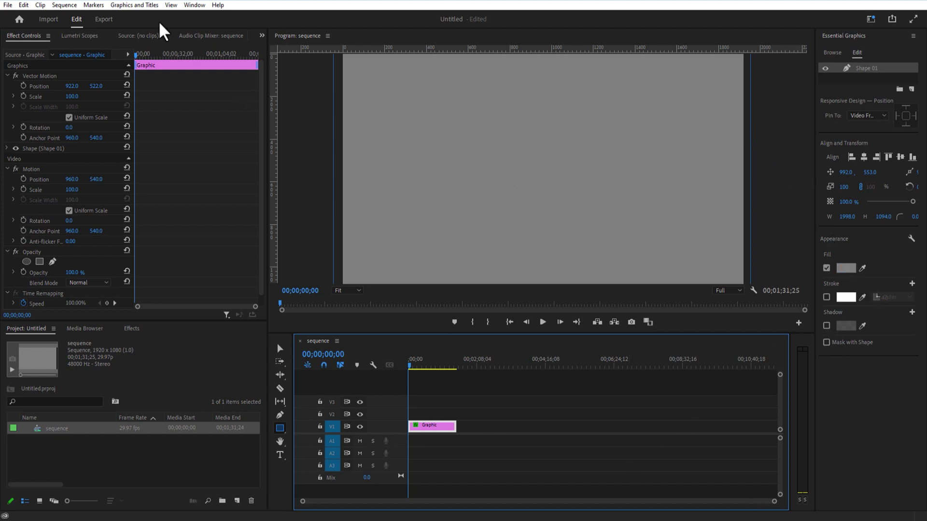
Change the rectangle's fill to a linear gradient running from near-white (FEFDFD) to dark red.
click(195, 5)
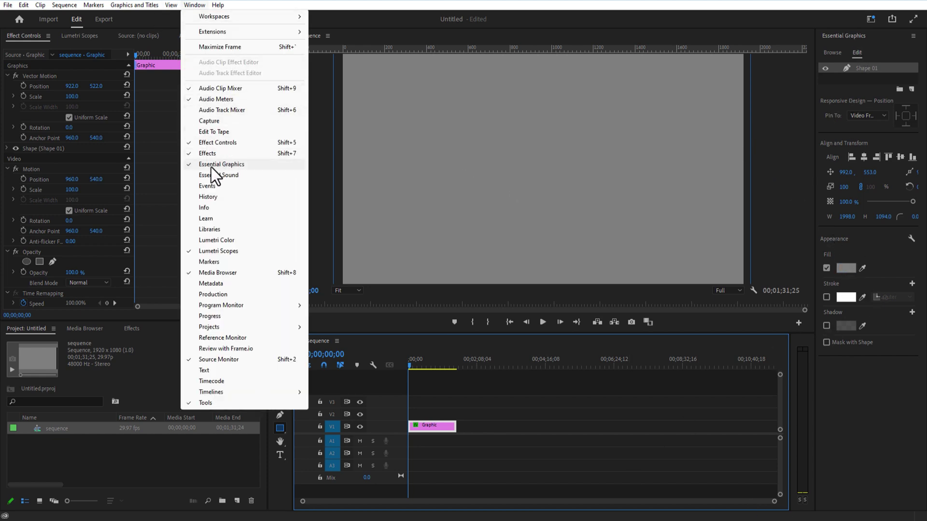
click(213, 168)
click(862, 68)
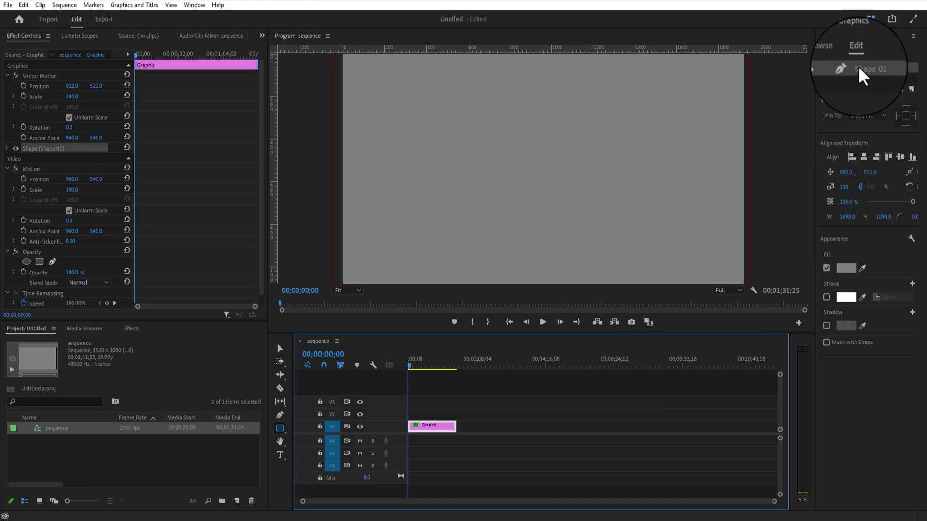
click(845, 267)
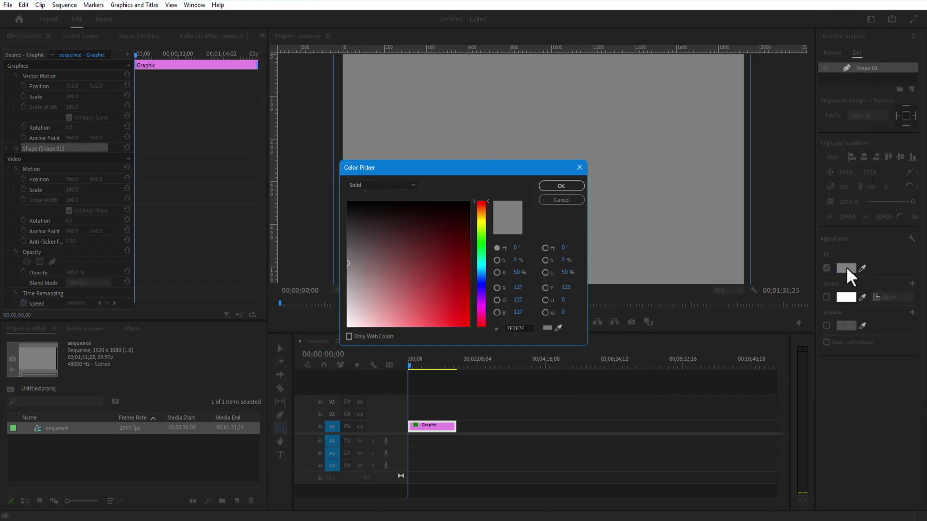
click(388, 188)
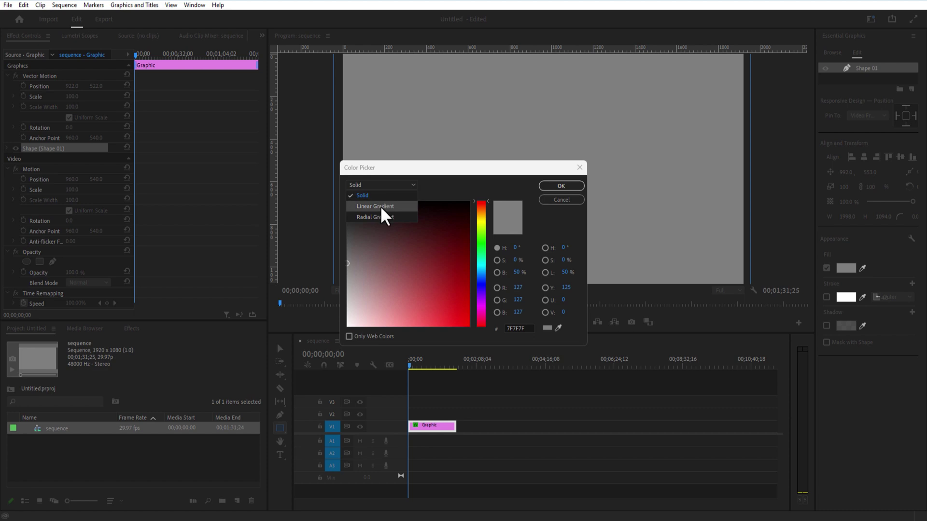
click(381, 207)
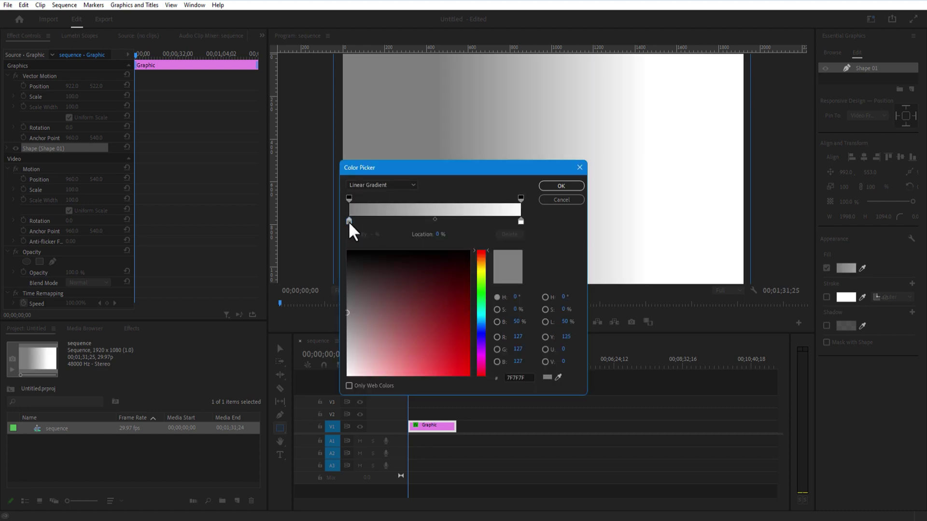
click(348, 376)
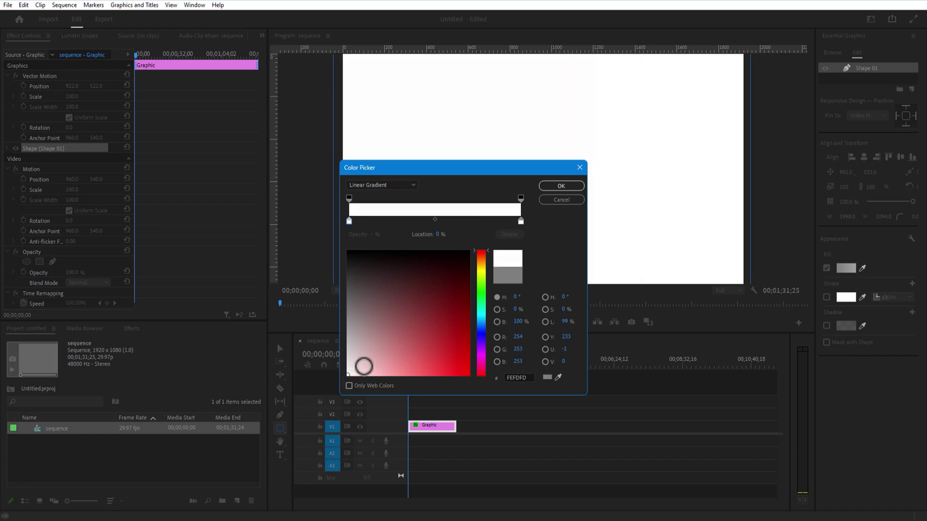
click(521, 221)
drag(449, 344, 425, 302)
click(577, 186)
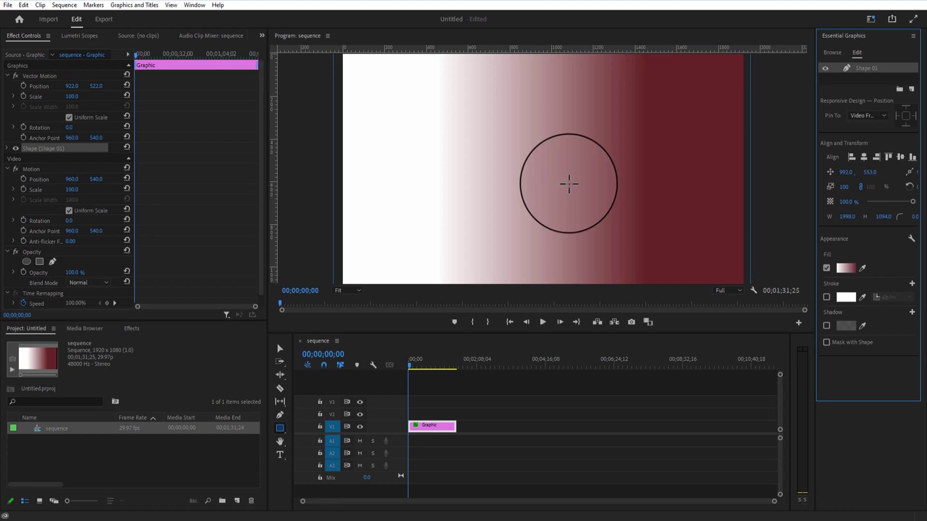
Reorient the gradient vertically so it starts at the frame's upper edge and ends just below the middle.
click(280, 349)
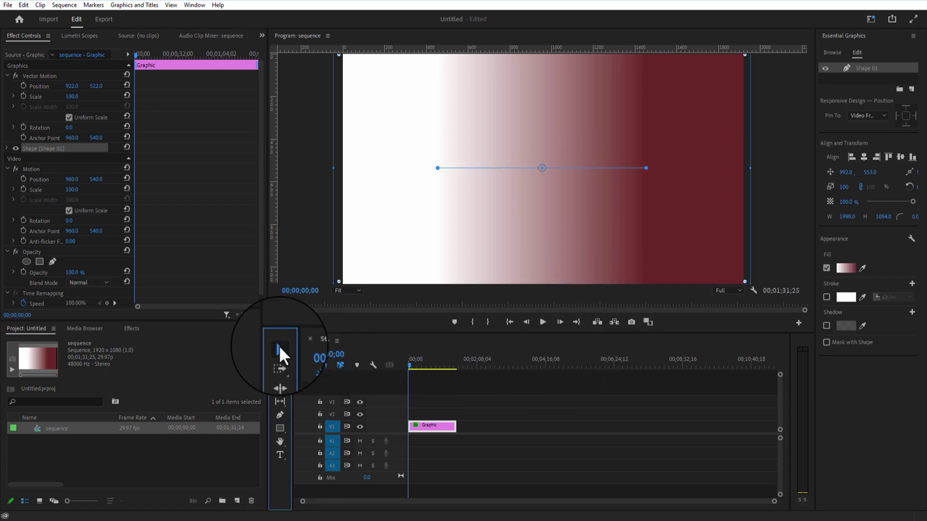
drag(646, 168, 437, 201)
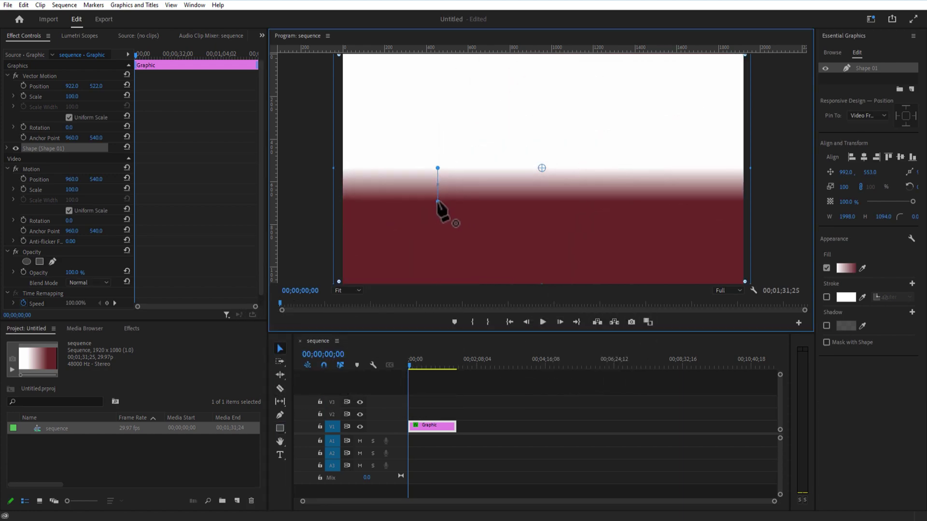
drag(438, 168, 440, 51)
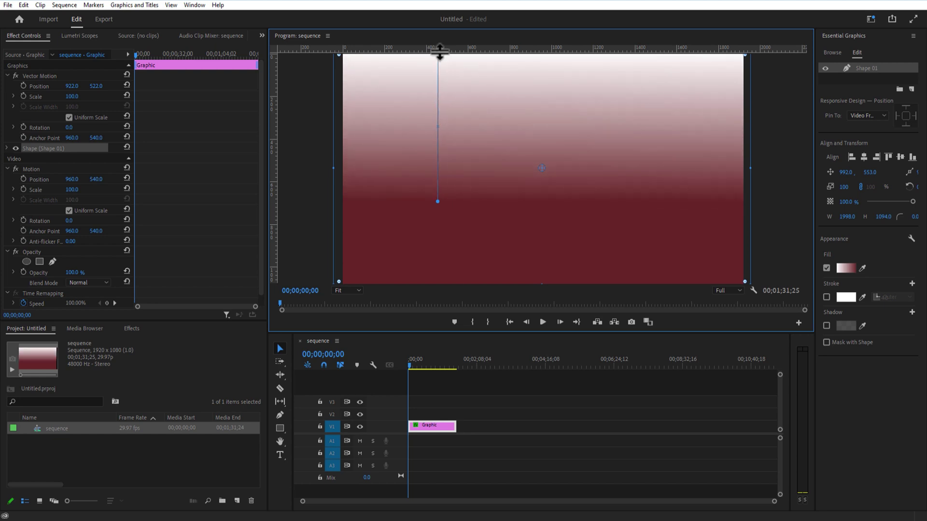
Recolour the rectangle's gradient to start with near-black (060606) and end with a deep red.
click(845, 269)
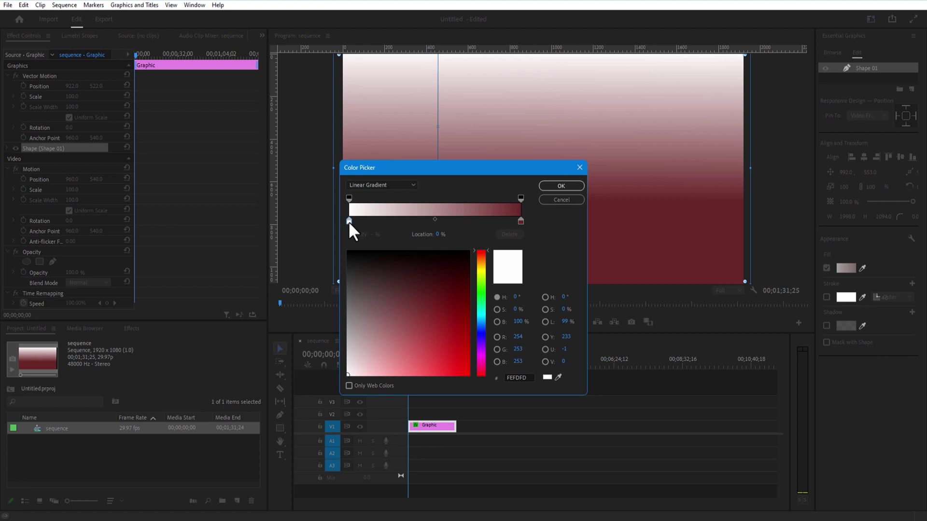
click(348, 253)
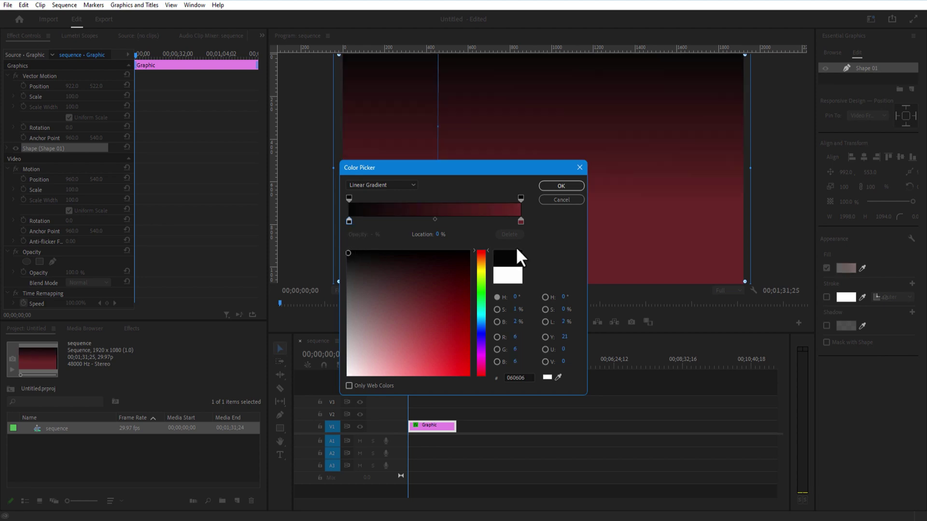
click(464, 338)
key(ctrl+z)
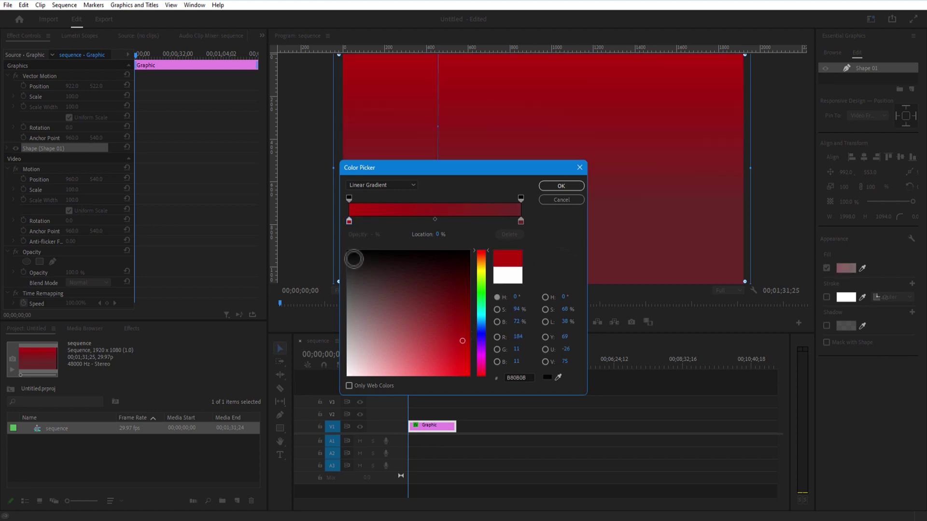
click(521, 221)
click(442, 315)
click(553, 187)
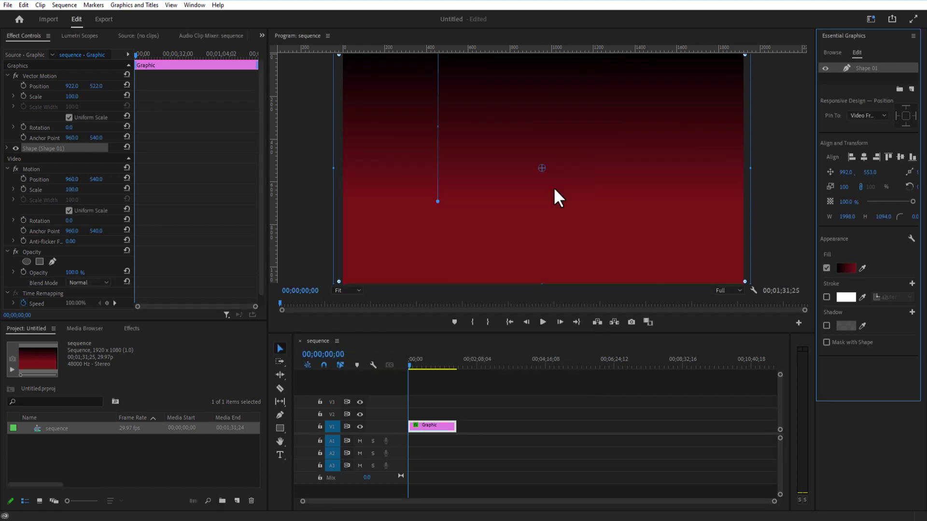
Create a black (000000) color matte named Color Matte and place it on track V2, extended to the Graphic clip's length.
click(473, 418)
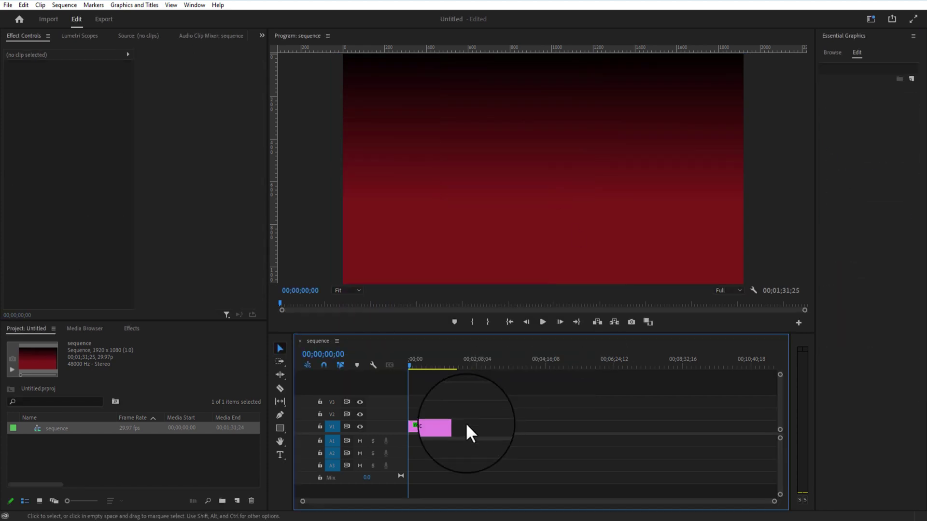
click(237, 502)
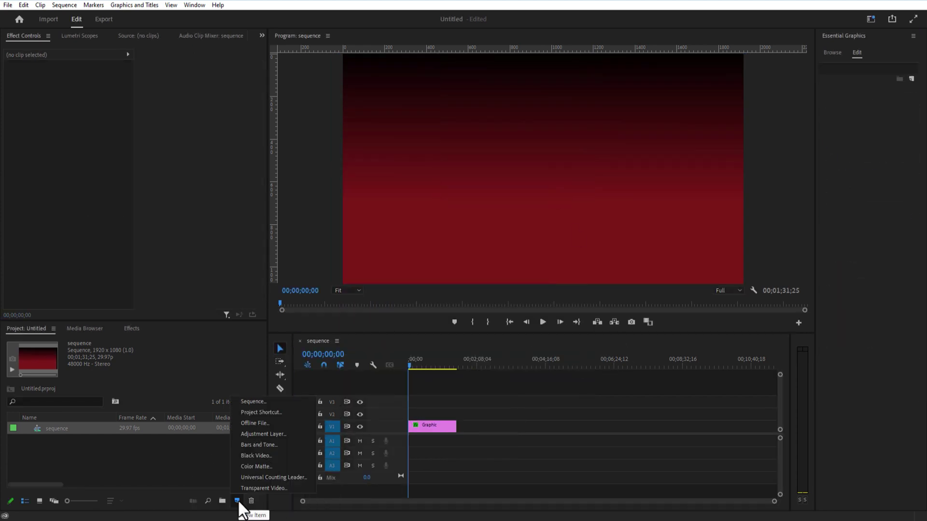
click(259, 468)
click(497, 295)
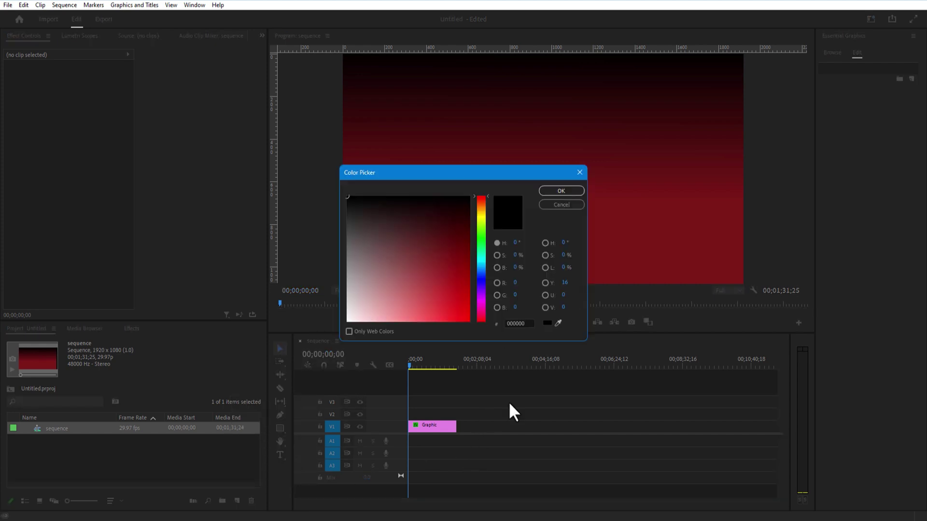
click(557, 190)
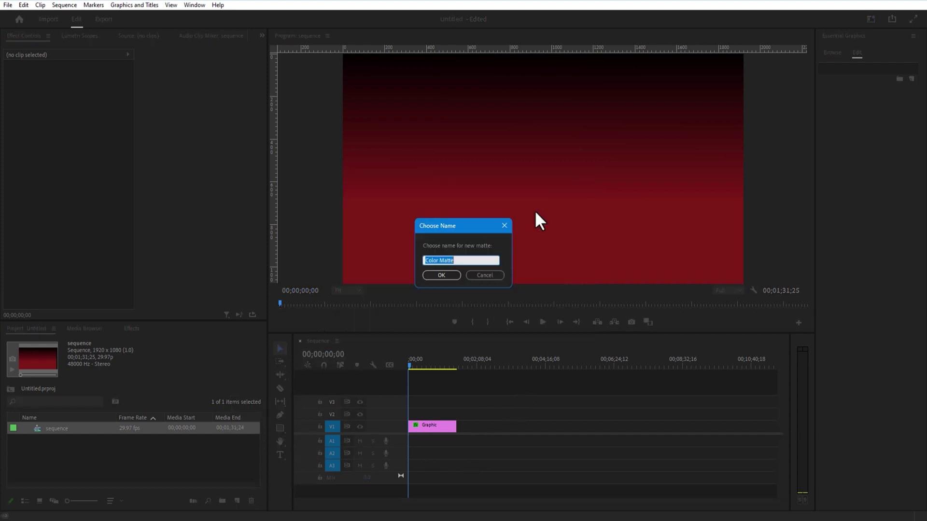
click(436, 278)
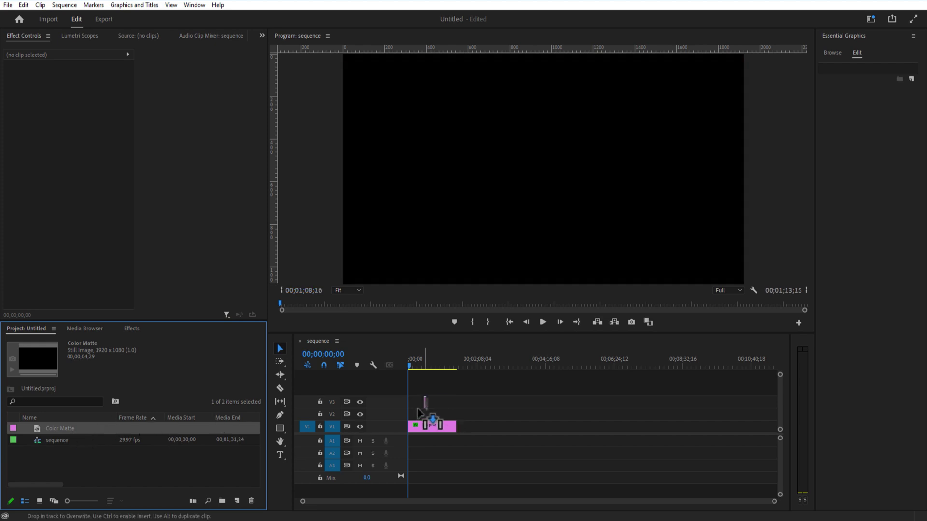
click(412, 413)
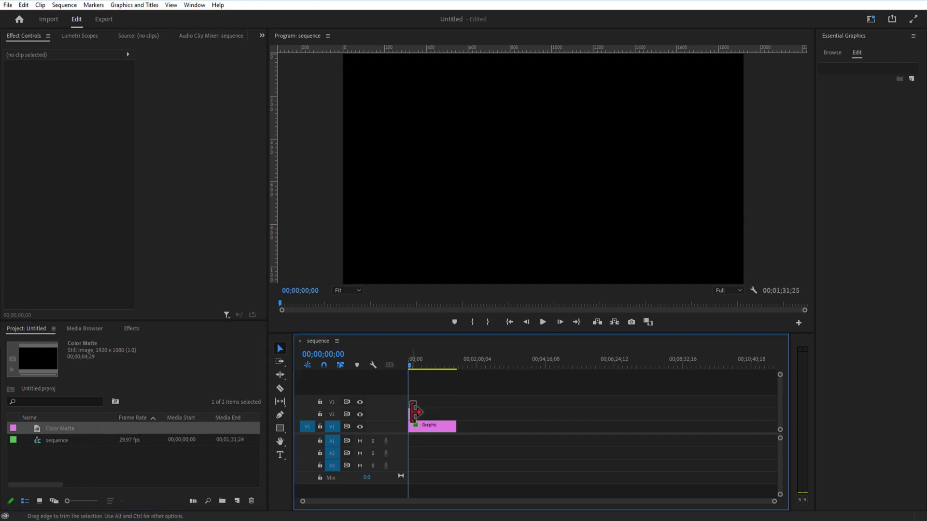
drag(415, 412, 465, 408)
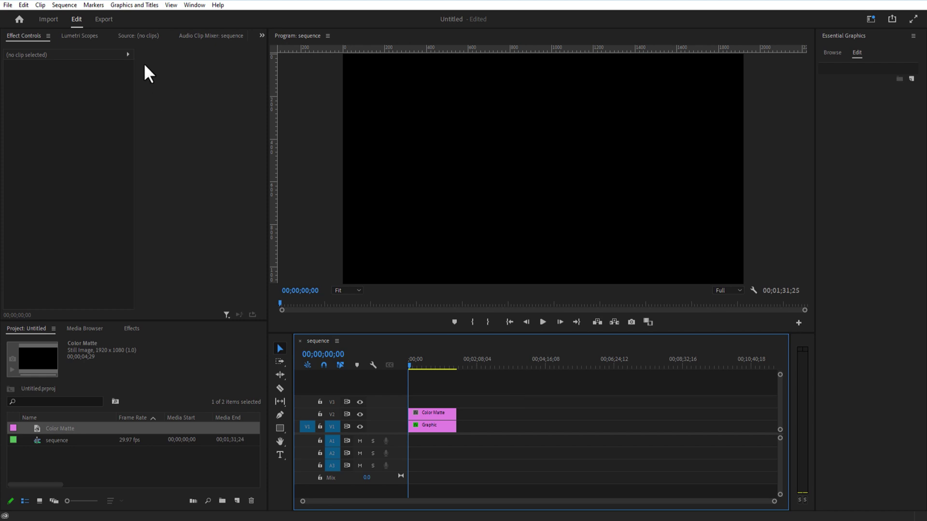
Apply the Grid effect to the Color Matte clip and set the grid's horizontal corner value to 1120.
click(131, 329)
click(37, 342)
text(grid)
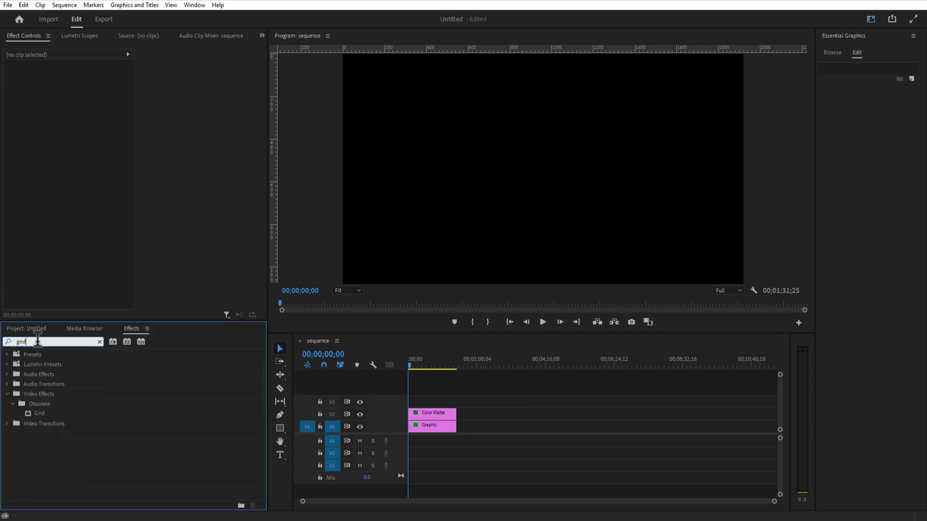
drag(38, 414, 434, 413)
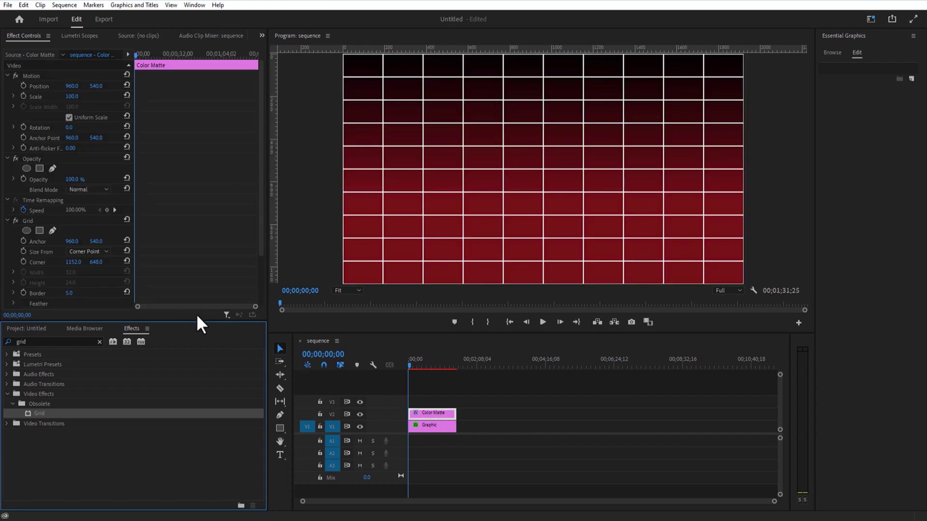
click(72, 263)
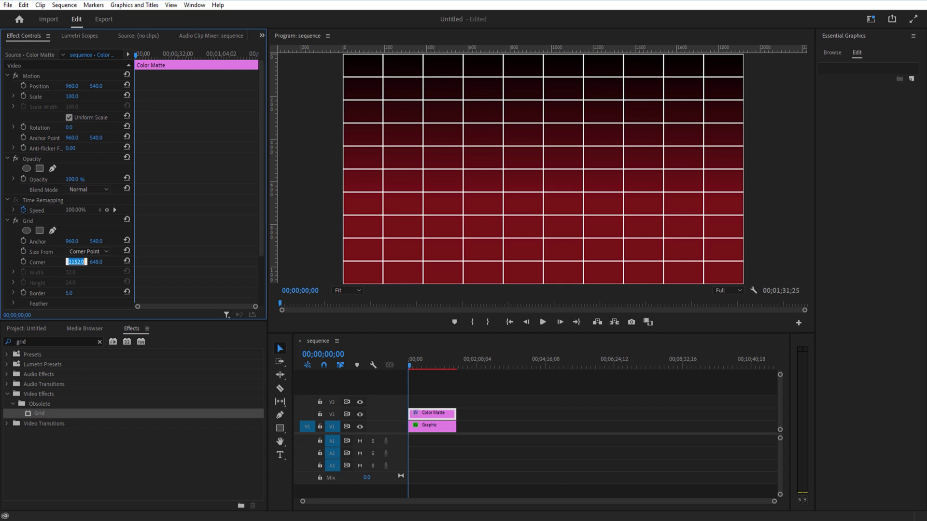
key(Return)
Set the Grid effect's opacity to 2% and its border to 3 on the Color Matte clip.
scroll(106, 270, down, 3)
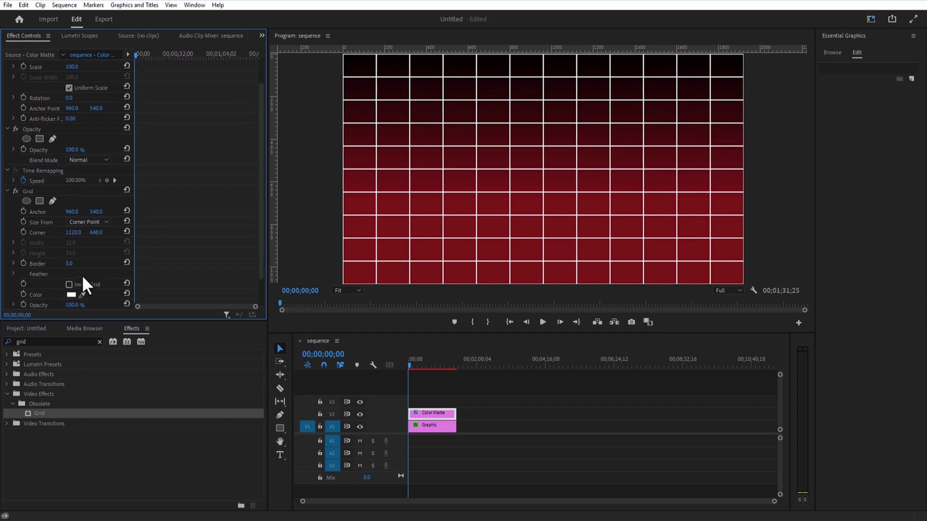
click(76, 286)
text(2)
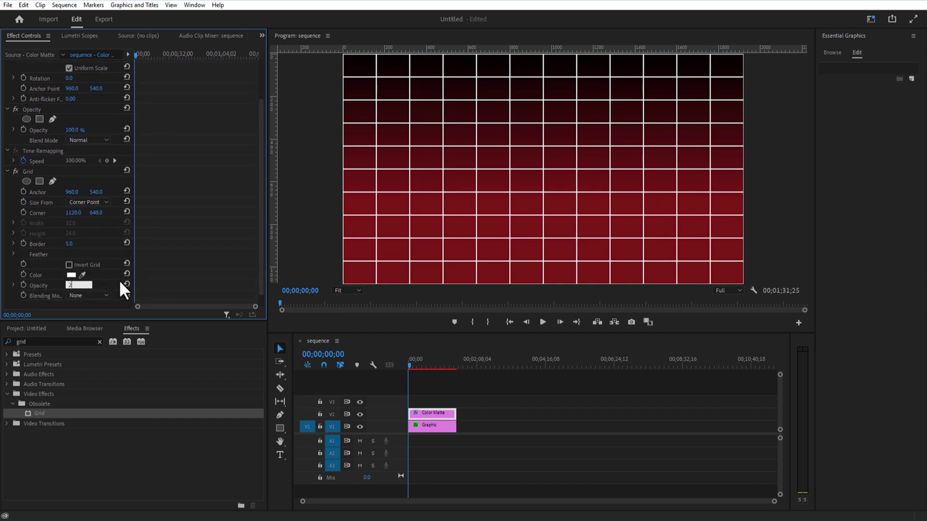
key(Return)
click(70, 244)
text(3)
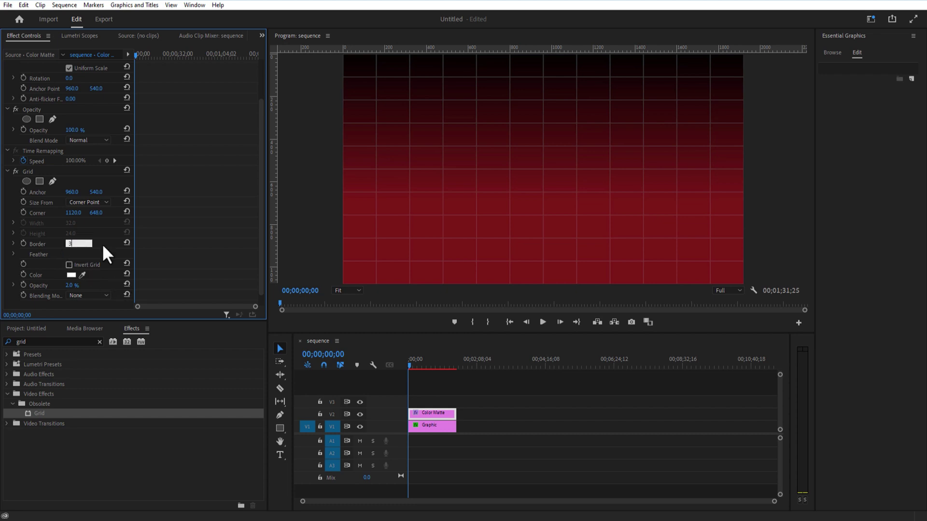
key(Return)
Apply the Crop effect to the Color Matte clip, cropping 8% from its left, right and bottom edges with an edge feather of 150.
click(52, 342)
text(cr)
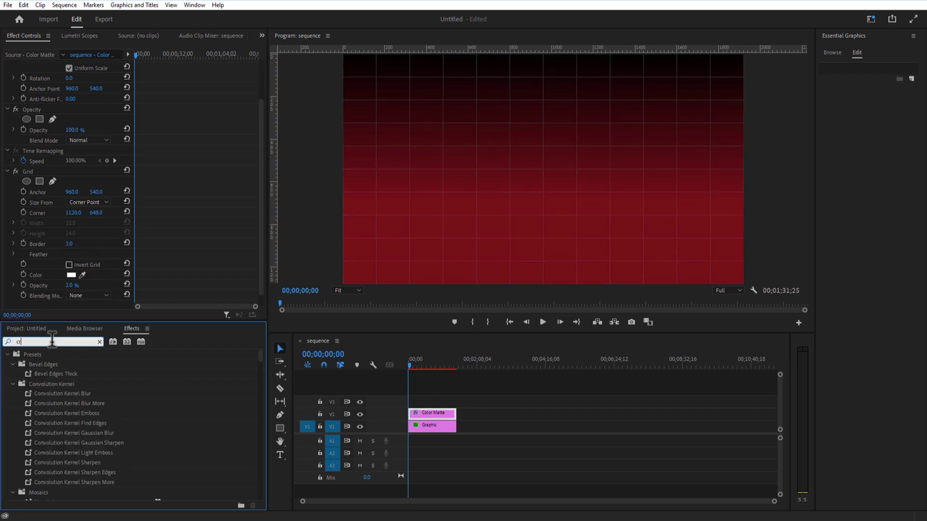
text(op)
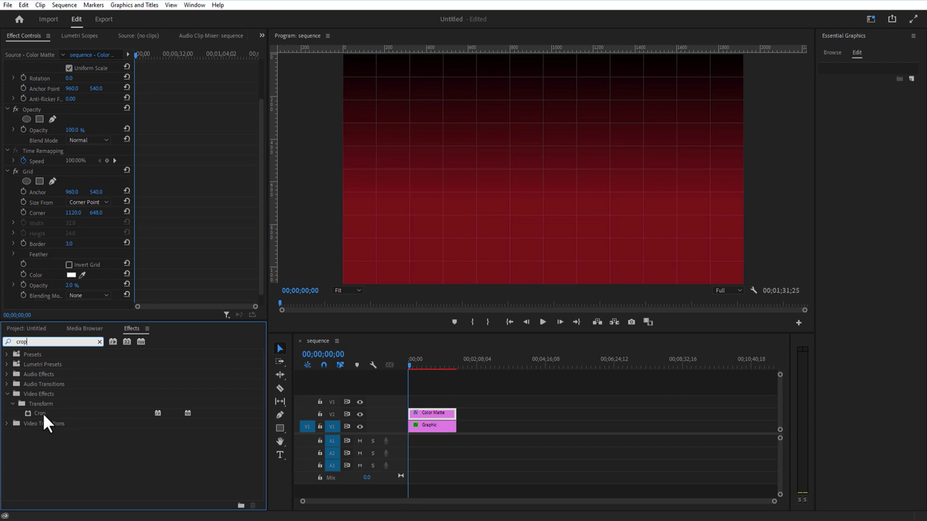
drag(42, 415, 424, 421)
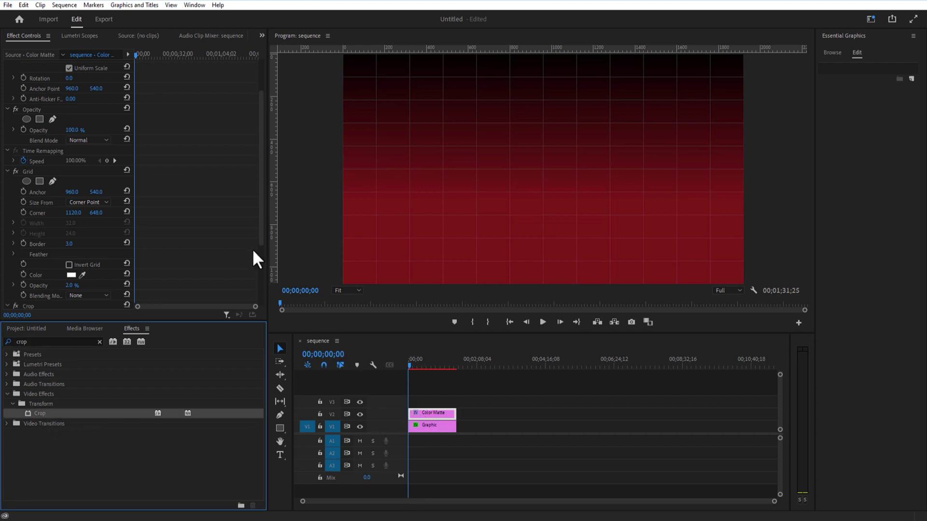
drag(262, 180, 269, 250)
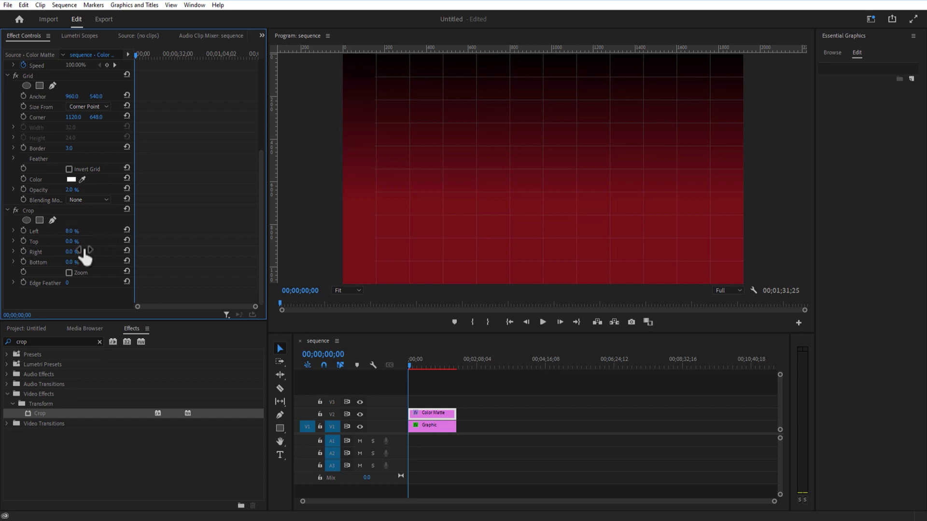
drag(72, 261, 100, 260)
click(67, 283)
key(Return)
Find the Turbulent Displace effect and apply it to the Color Matte clip.
double_click(32, 341)
text(turbu)
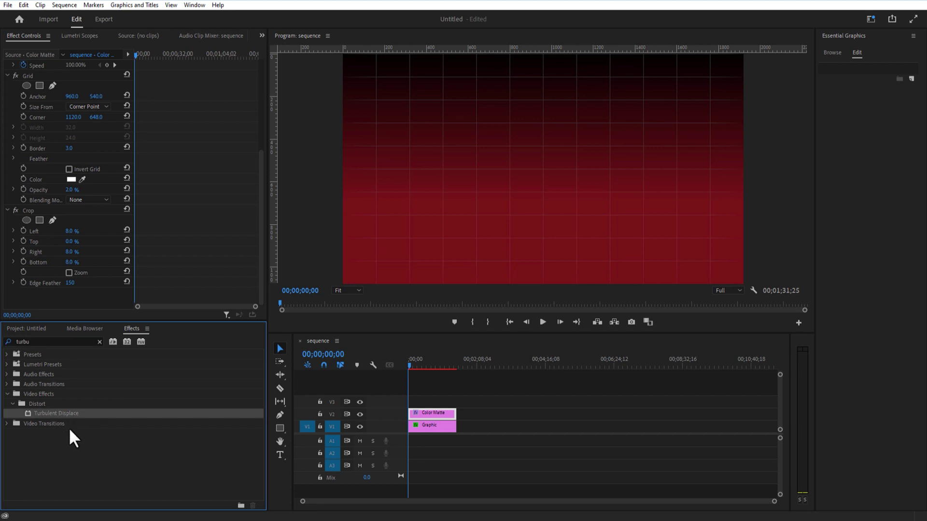
drag(80, 414, 427, 415)
Set the Turbulent Displace amount to 10 and its size to 20.
scroll(97, 280, down, 3)
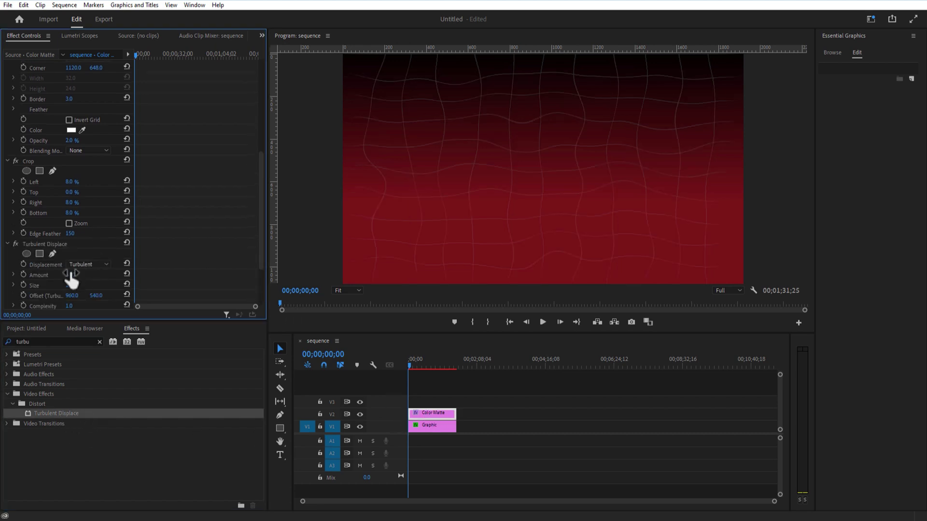
click(73, 275)
text(10)
key(Return)
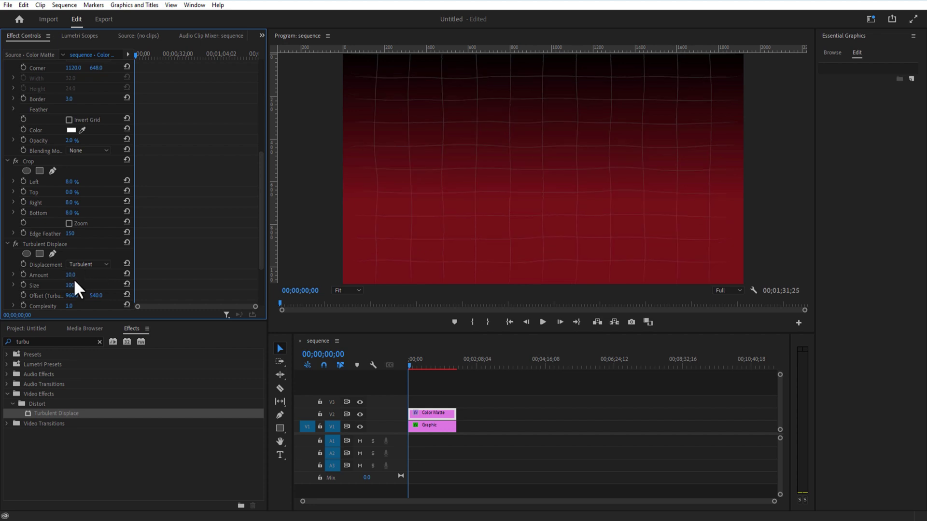
click(72, 285)
text(20)
key(Return)
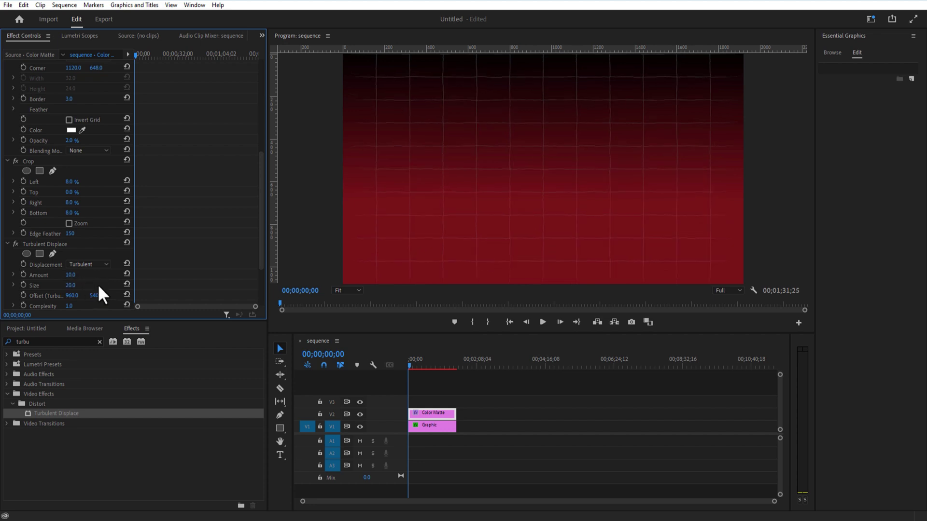
Animate the Turbulent Displace evolution with keyframes from 0 at the clip's start to 3x333.8° at its end.
scroll(98, 287, down, 2)
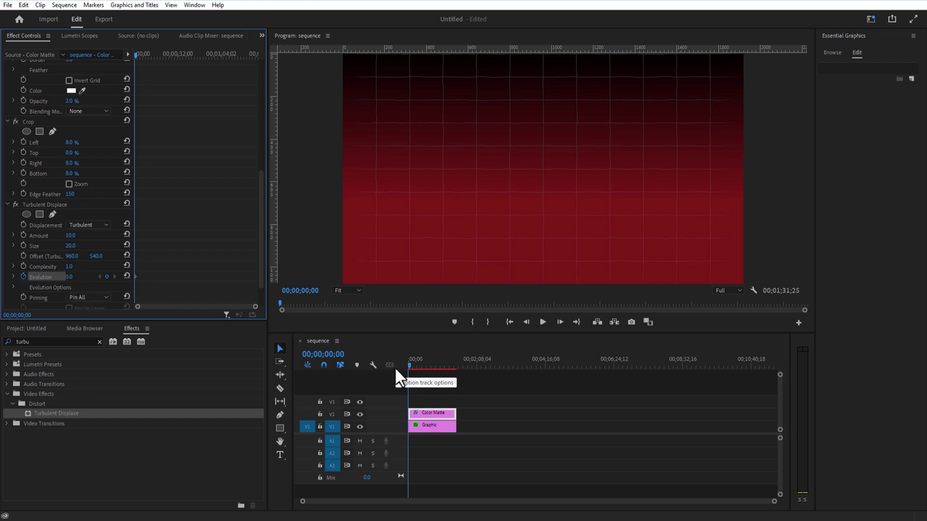
click(410, 364)
drag(416, 364, 456, 376)
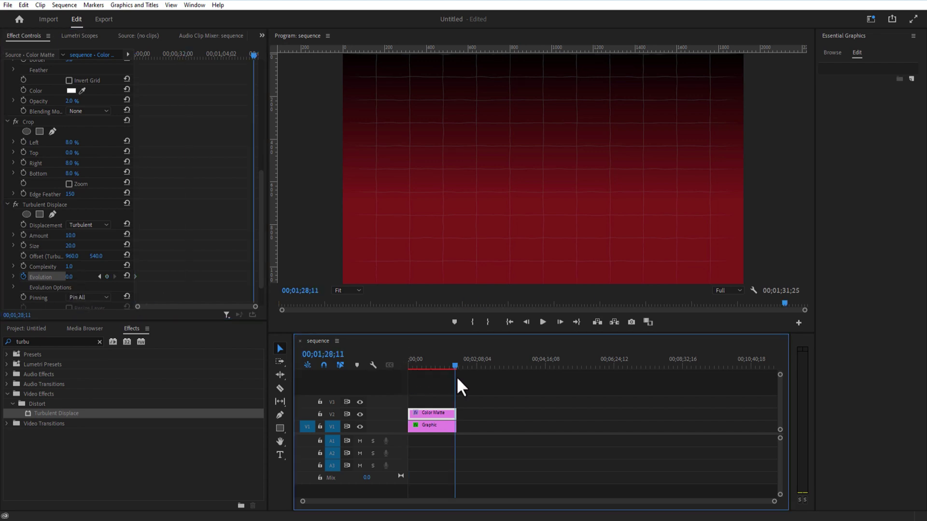
click(69, 277)
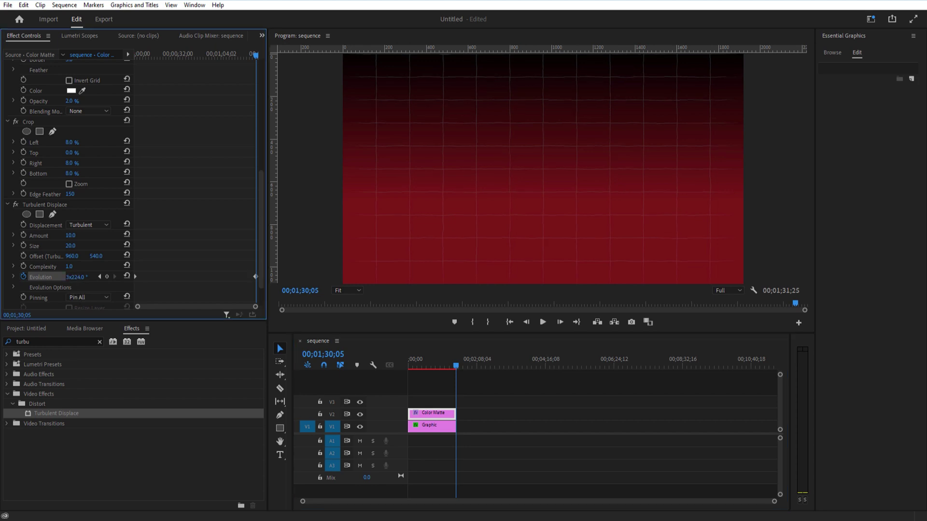
text(1447)
key(Return)
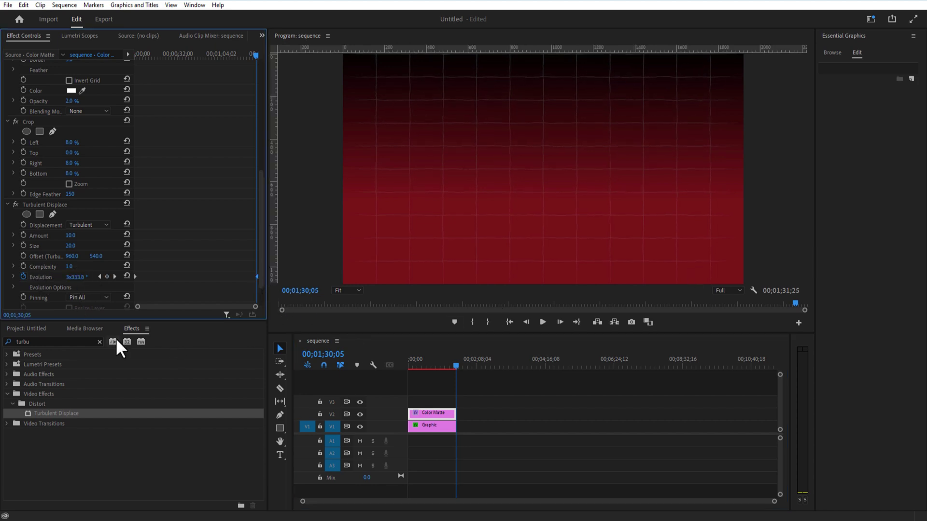
Apply the Posterize Time effect to the Color Matte clip with a frame rate of 12.
double_click(71, 342)
text(posteri)
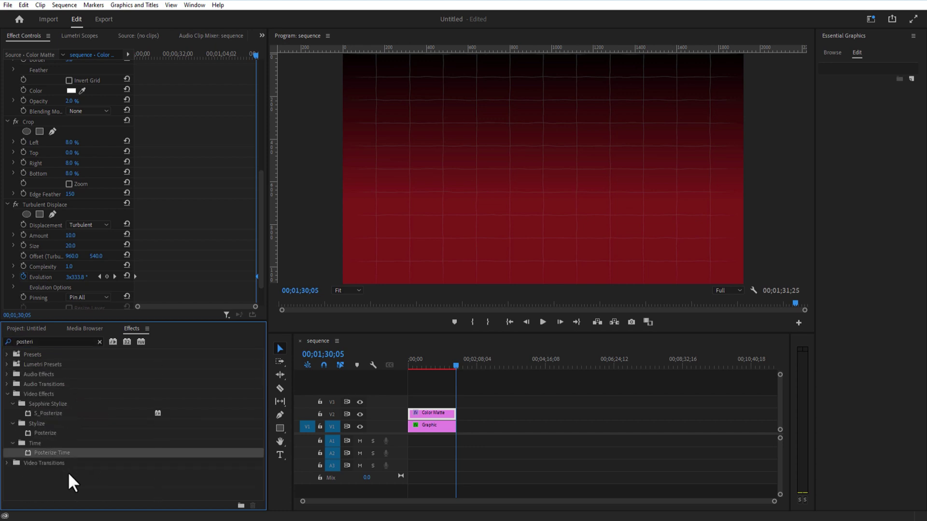
drag(79, 454, 431, 414)
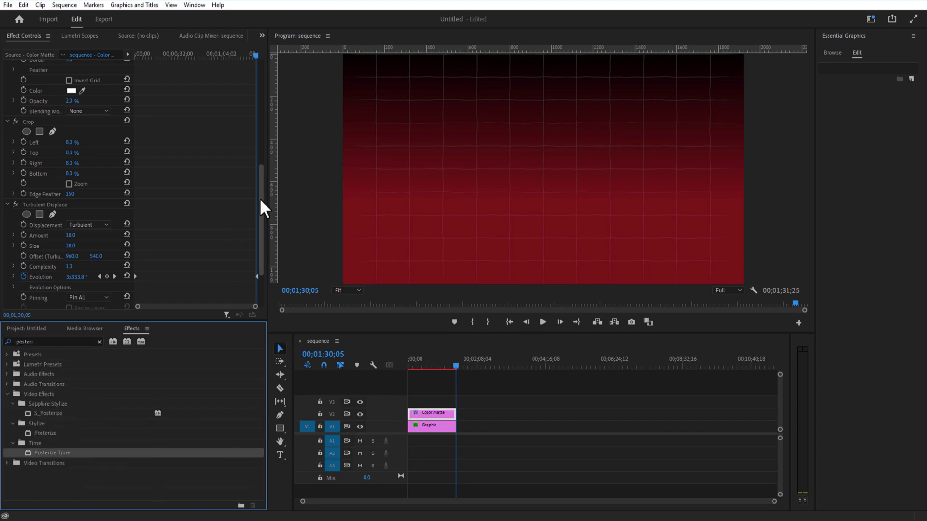
drag(262, 209, 267, 279)
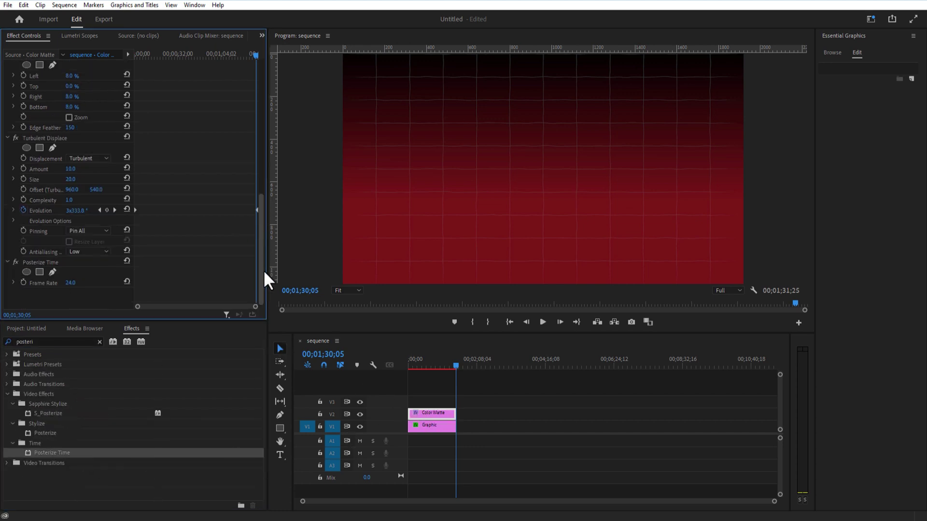
click(78, 285)
text(12)
click(440, 365)
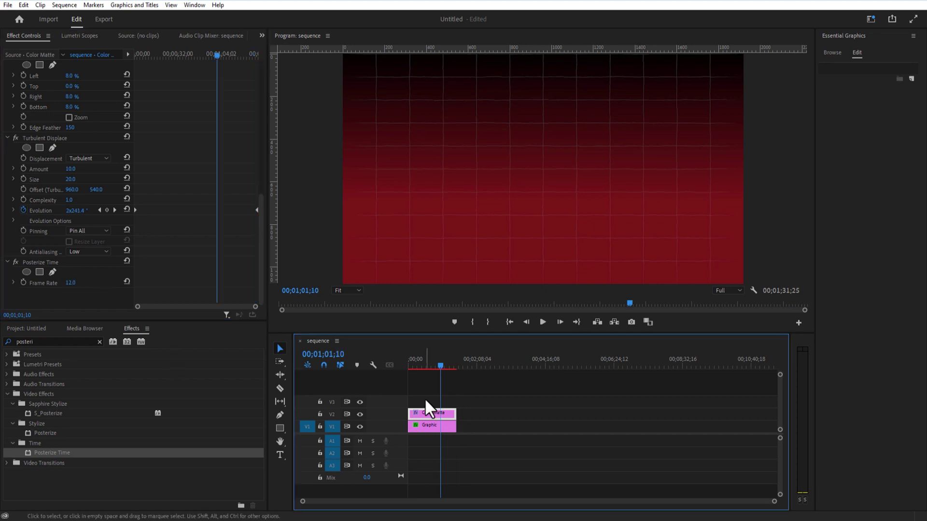
Nest the Color Matte and Graphic clips together into a sequence named bg.
drag(443, 426, 442, 425)
right_click(429, 410)
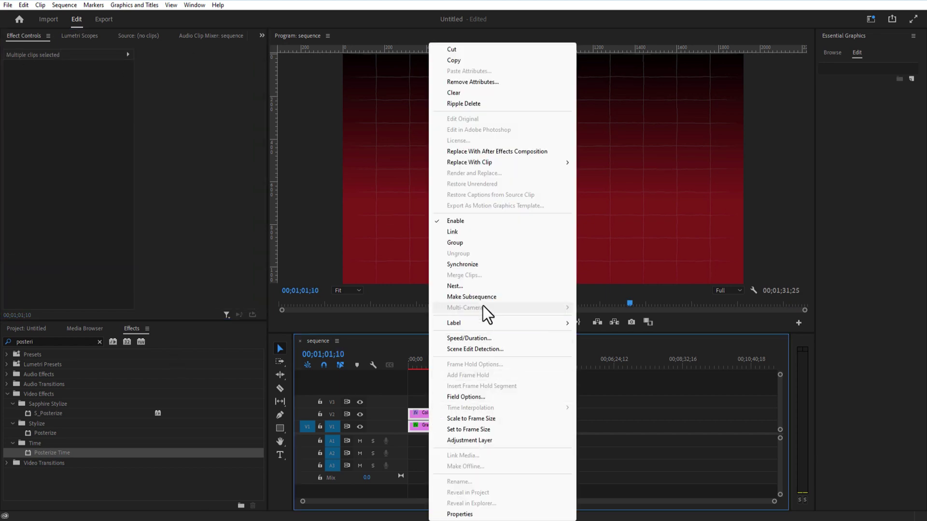
click(473, 289)
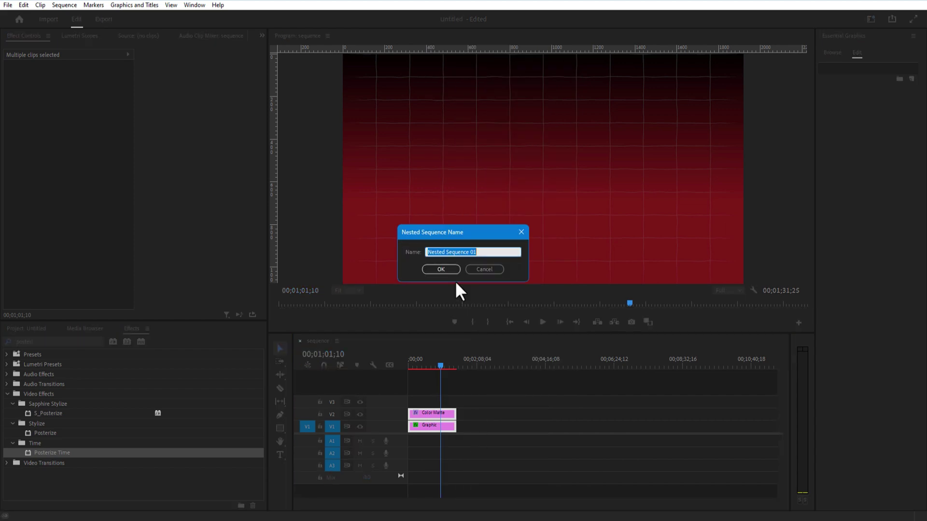
text(bg)
click(440, 269)
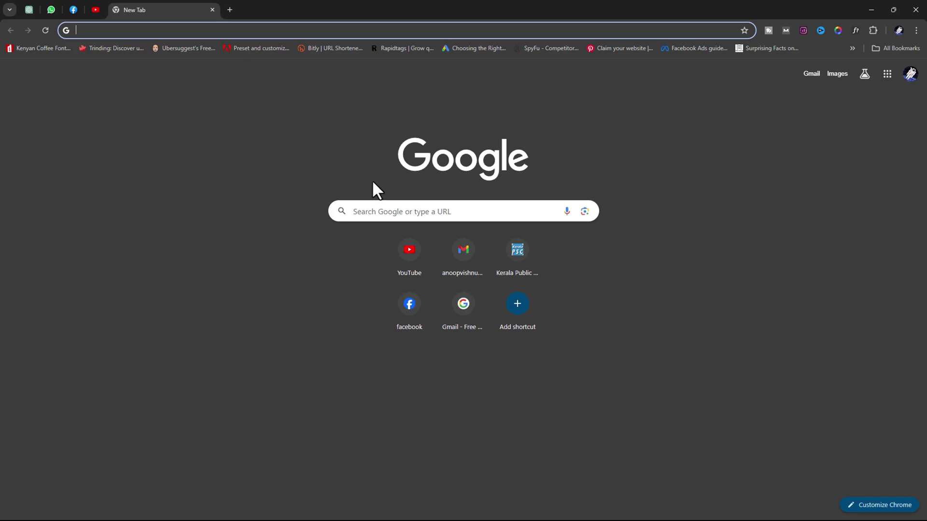
Switch to the browser and download the free Freepik vector of a character playing mobile games in the middle of the night.
text(freepik.com/free-photos-vectors/png)
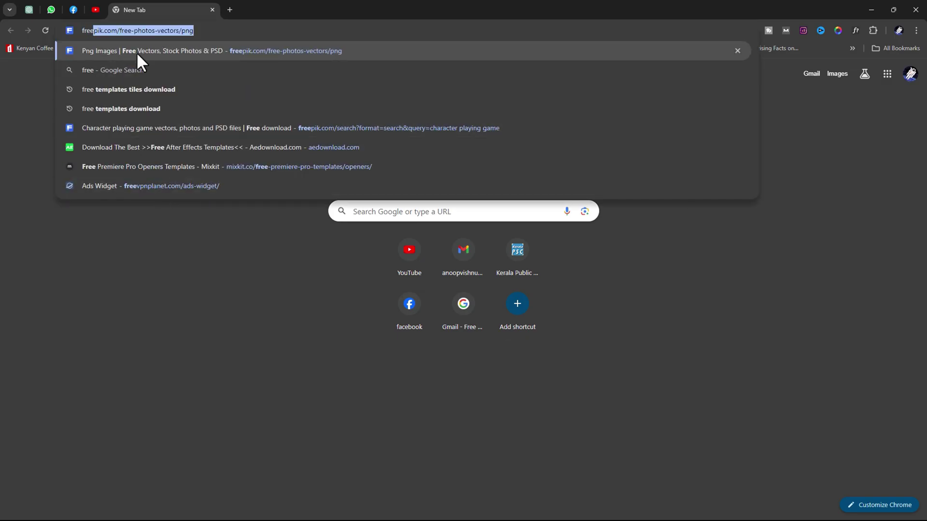
click(138, 49)
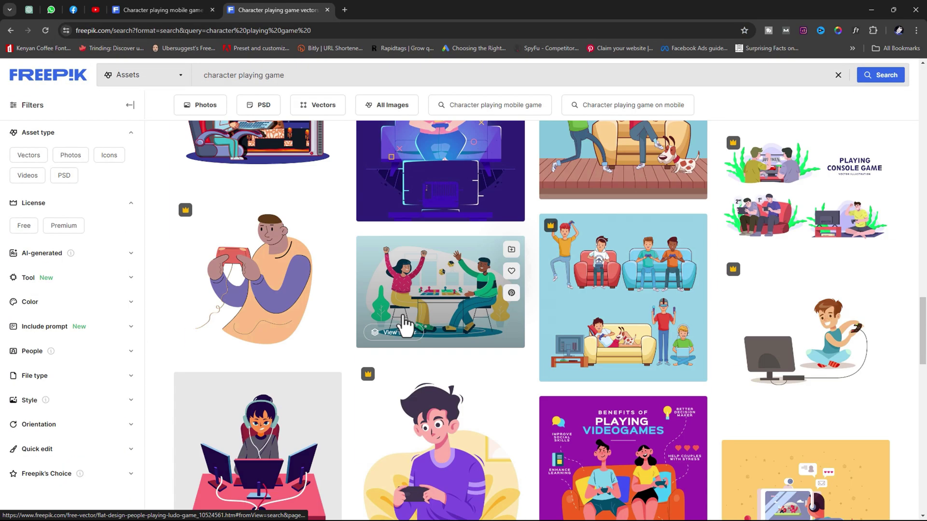
scroll(405, 324, down, 5)
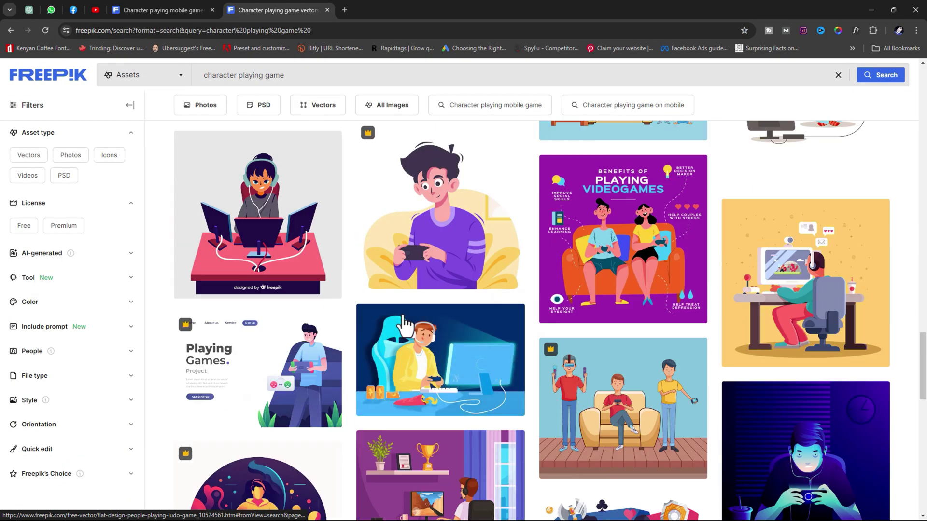
scroll(406, 329, down, 1)
click(803, 355)
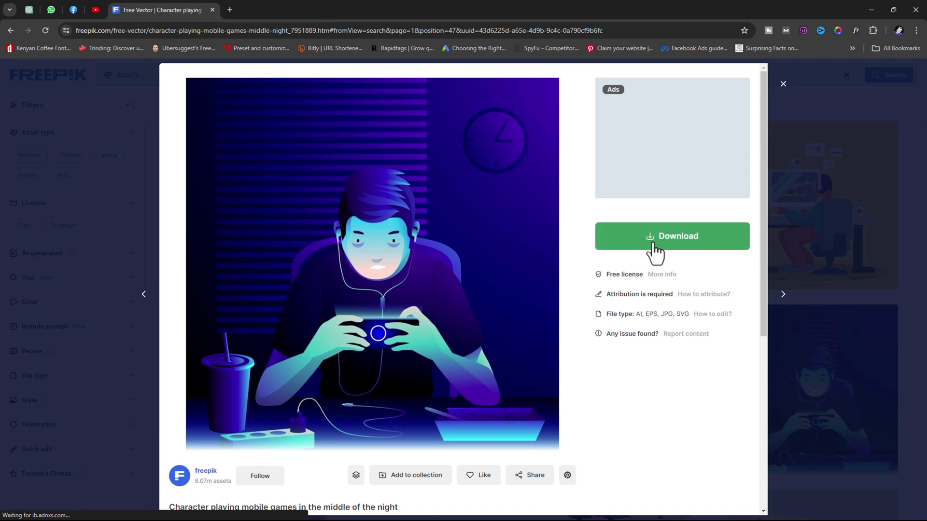
click(651, 244)
Open Photopea in a new browser tab and load the EPS file 3791514 from the Compressed downloads folder.
key(ctrl+t)
click(213, 9)
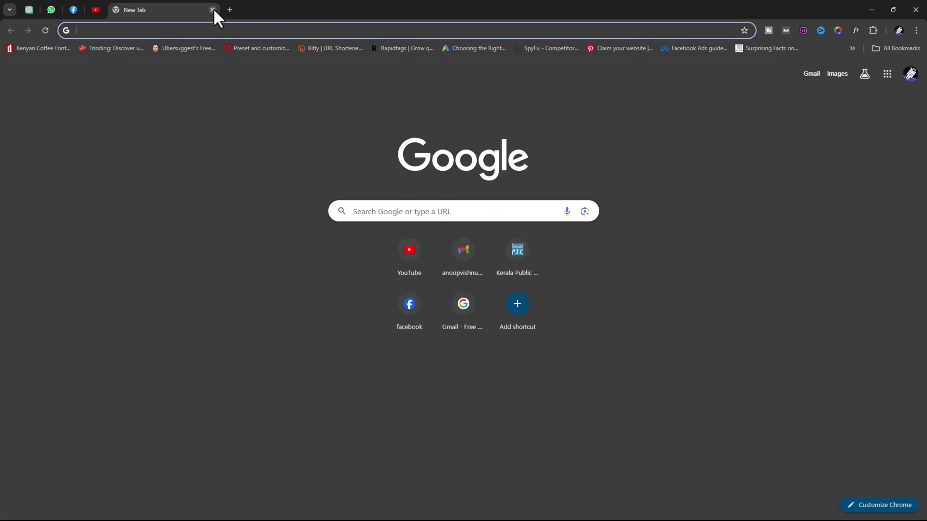
text(photopea.com)
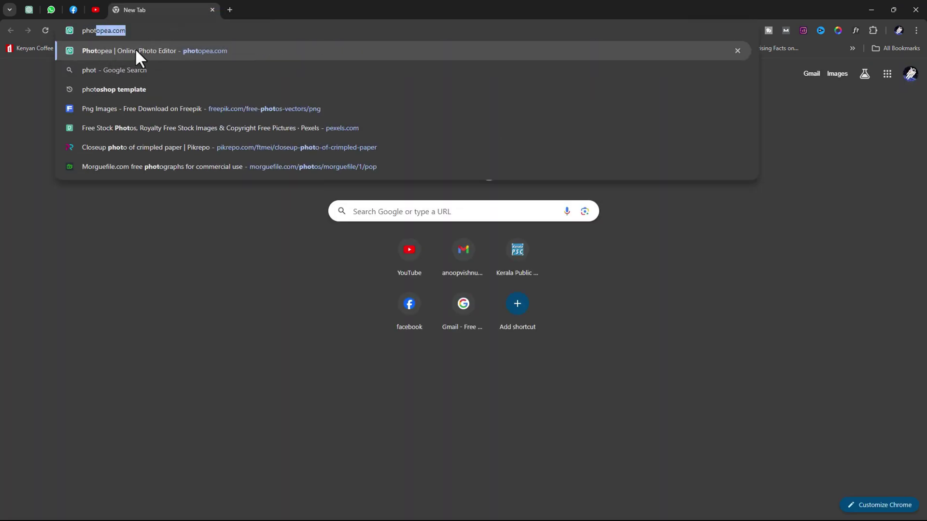
click(134, 50)
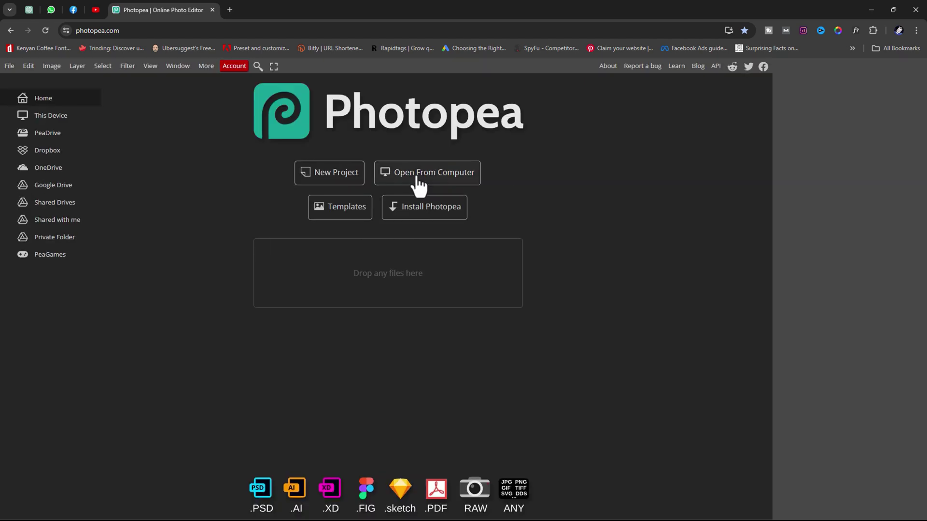
click(414, 176)
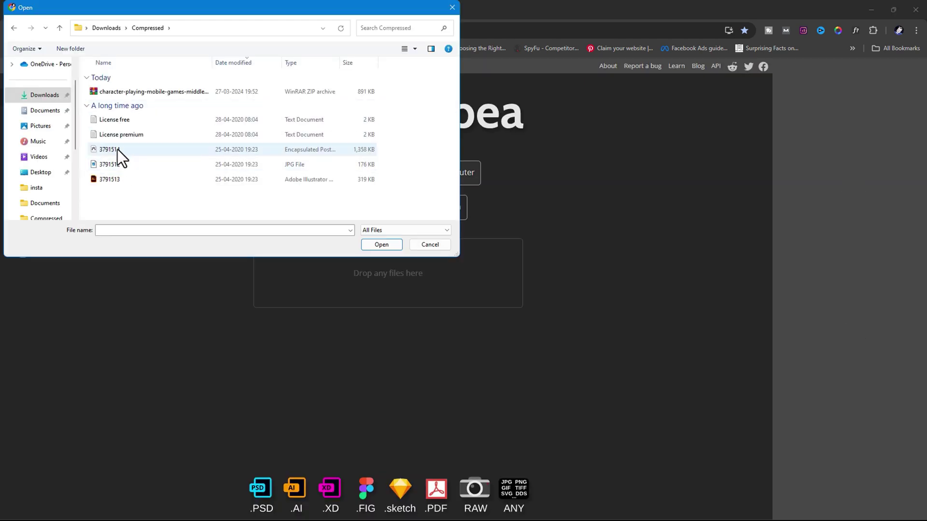
click(118, 149)
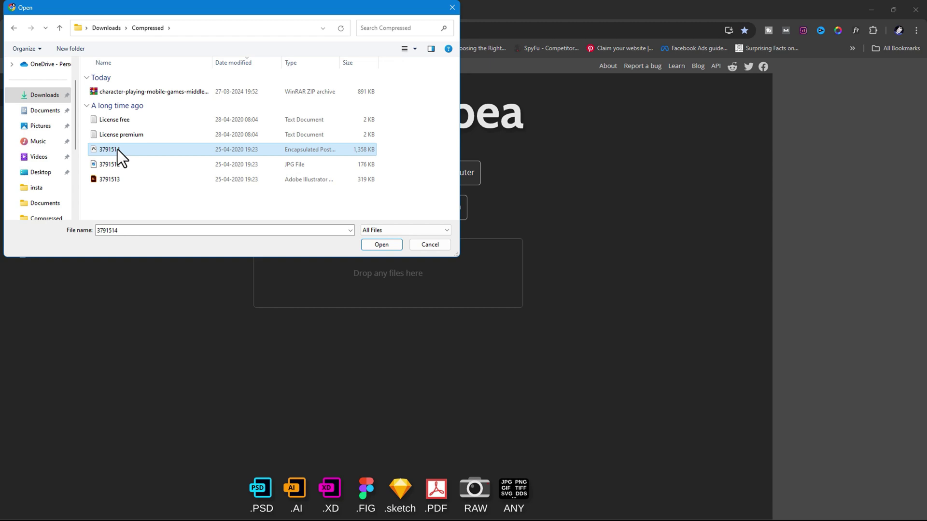
click(373, 245)
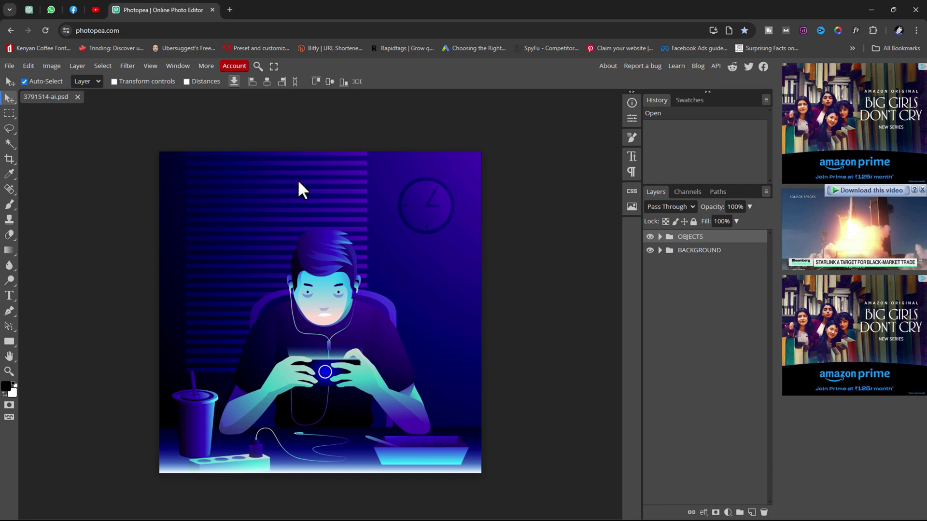
Save the gamer illustration as a PSD file named image in the Compressed folder.
click(9, 66)
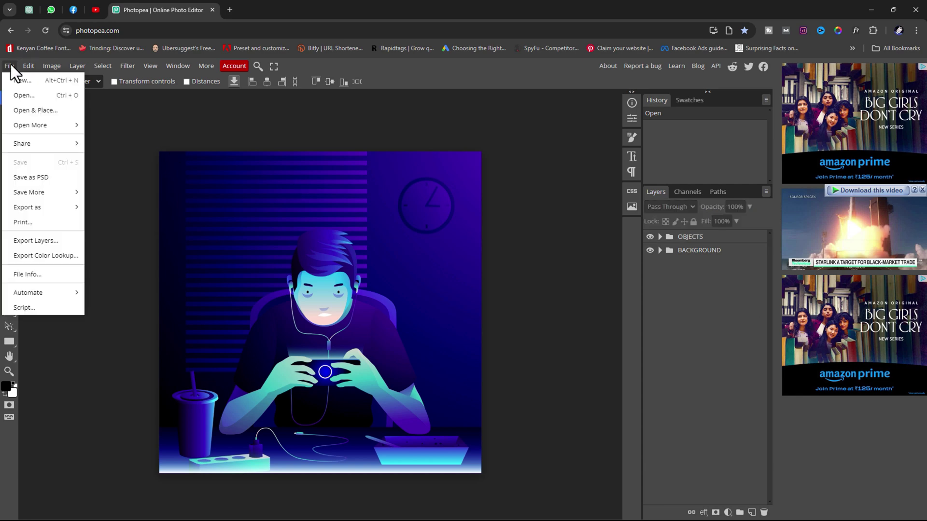
click(36, 182)
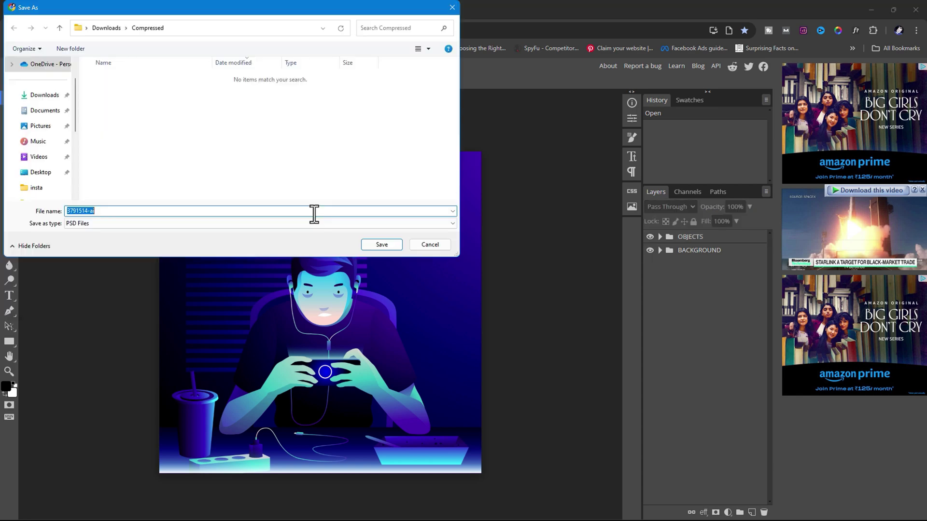
text(image 1)
click(385, 245)
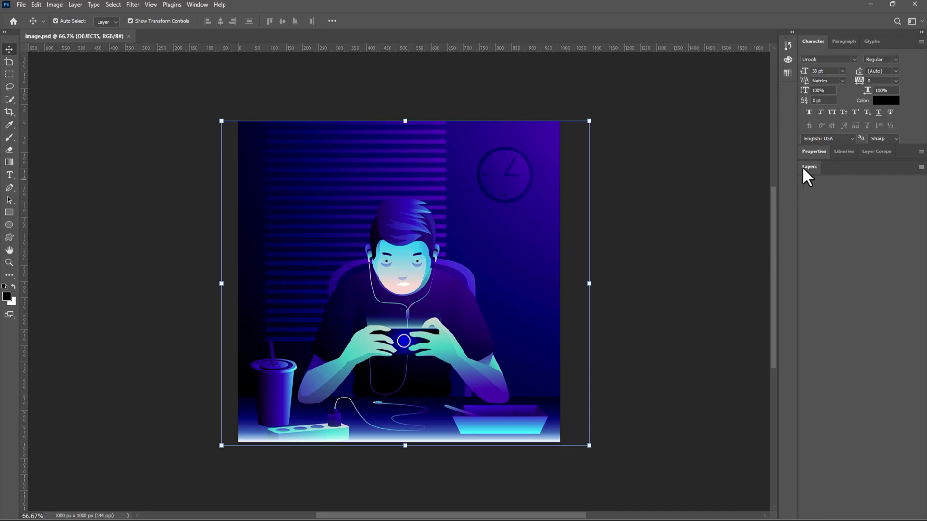
Delete the BACKGROUND group, the window blinds and the wall clock from the gamer illustration.
click(803, 166)
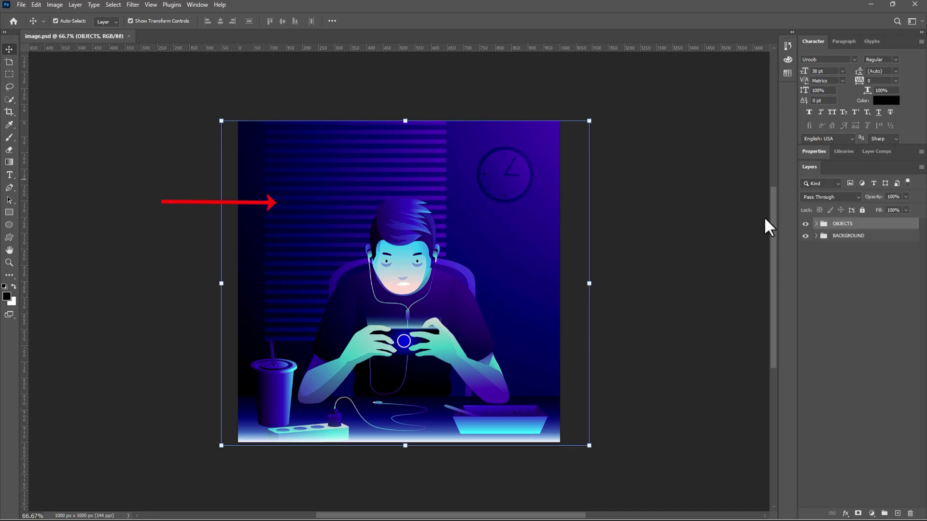
click(662, 256)
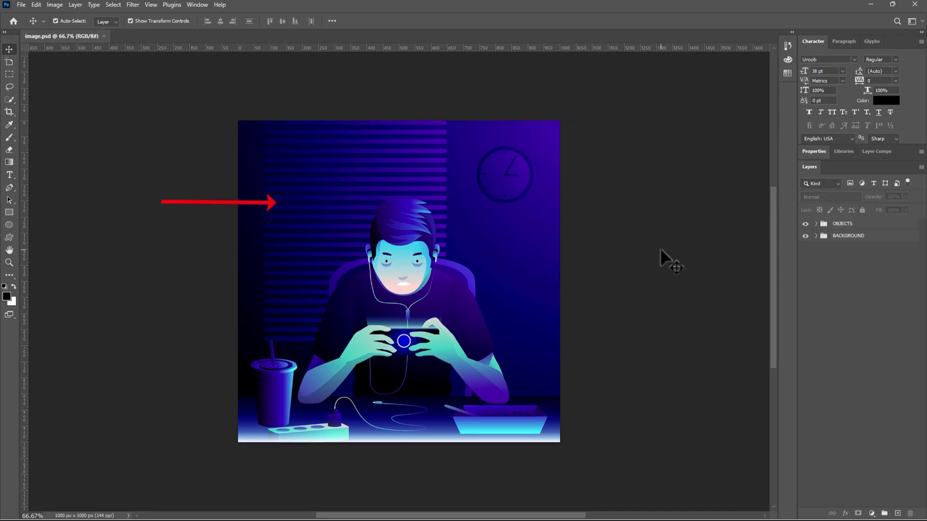
click(867, 239)
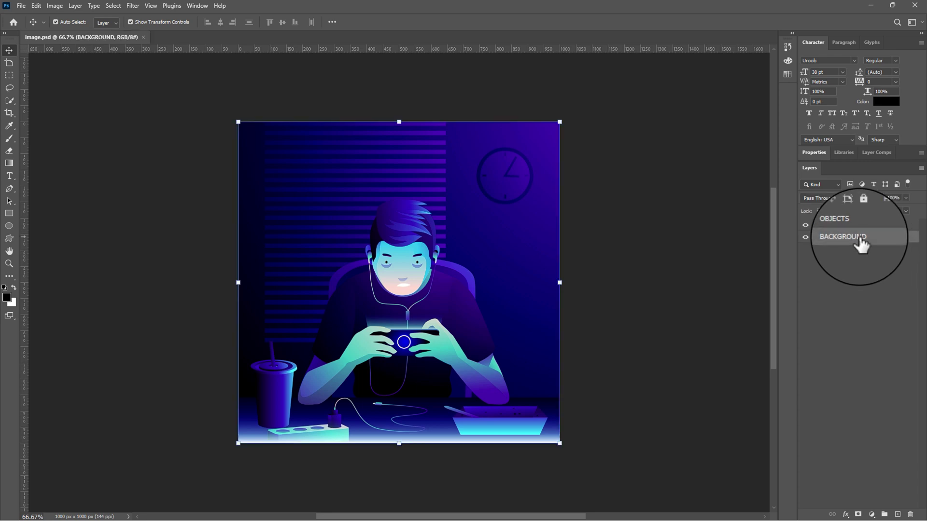
click(805, 237)
click(805, 236)
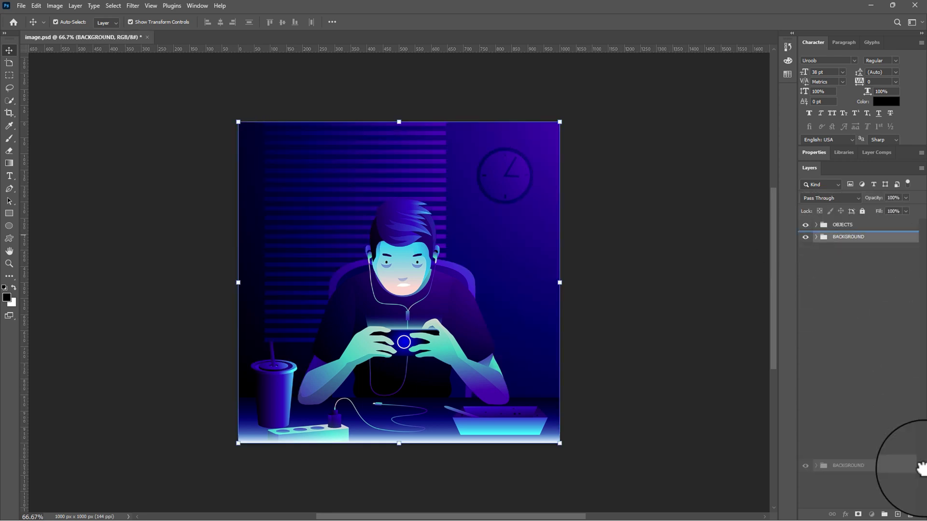
click(911, 515)
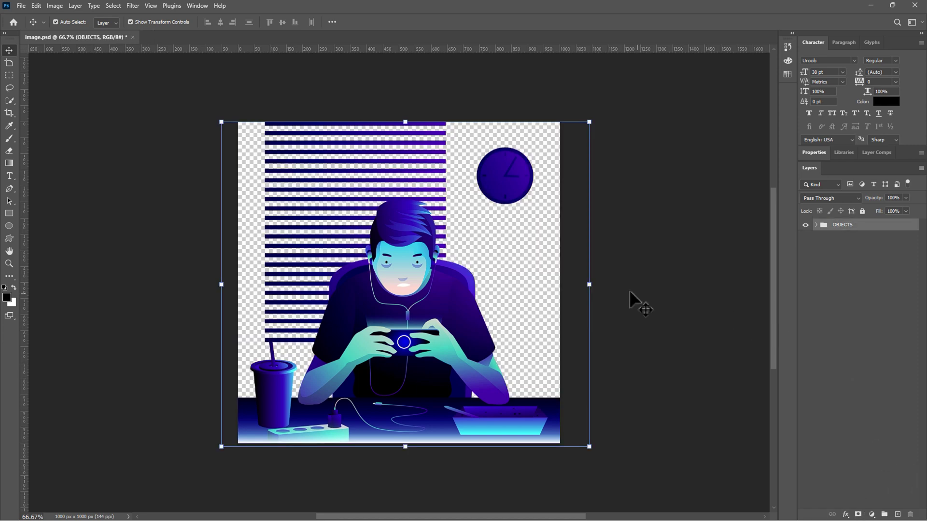
click(423, 172)
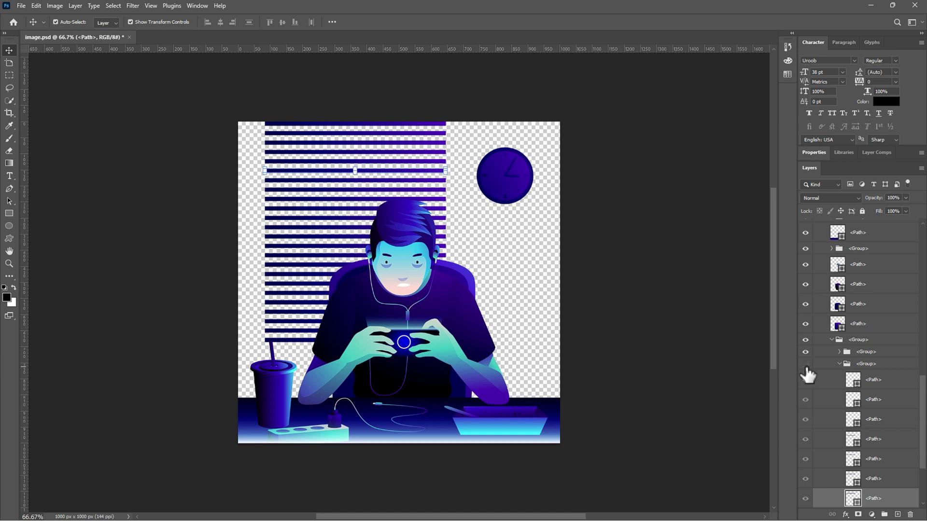
click(879, 368)
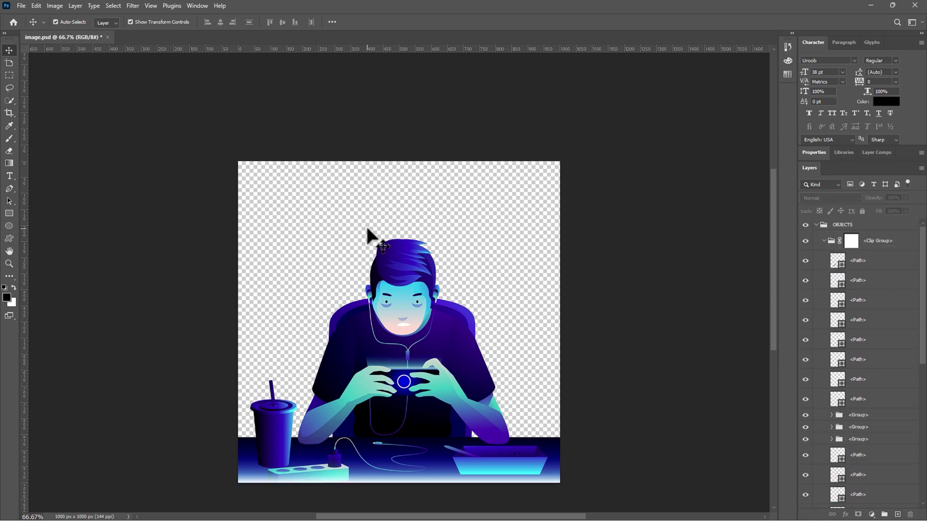
Create a new 1920 x 1080 px document at 72 ppi in RGB Color with a transparent background.
click(18, 6)
click(22, 15)
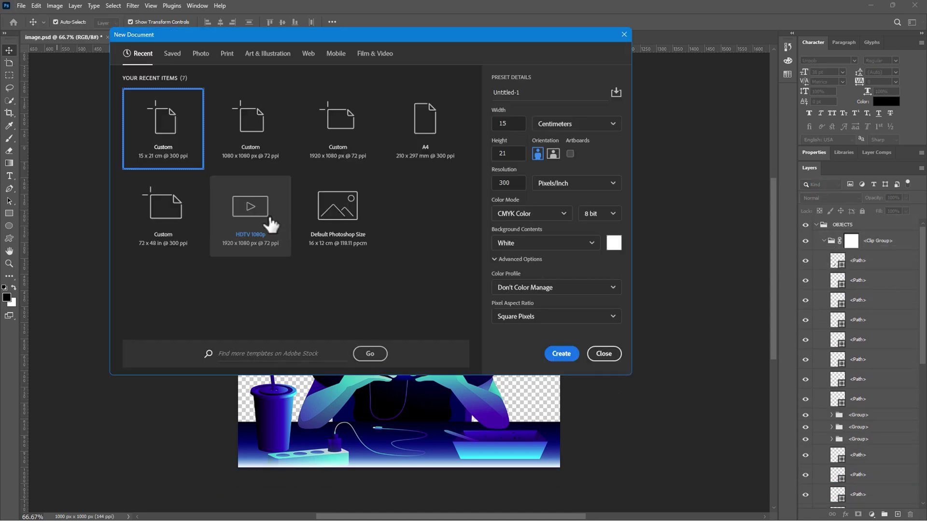
click(316, 145)
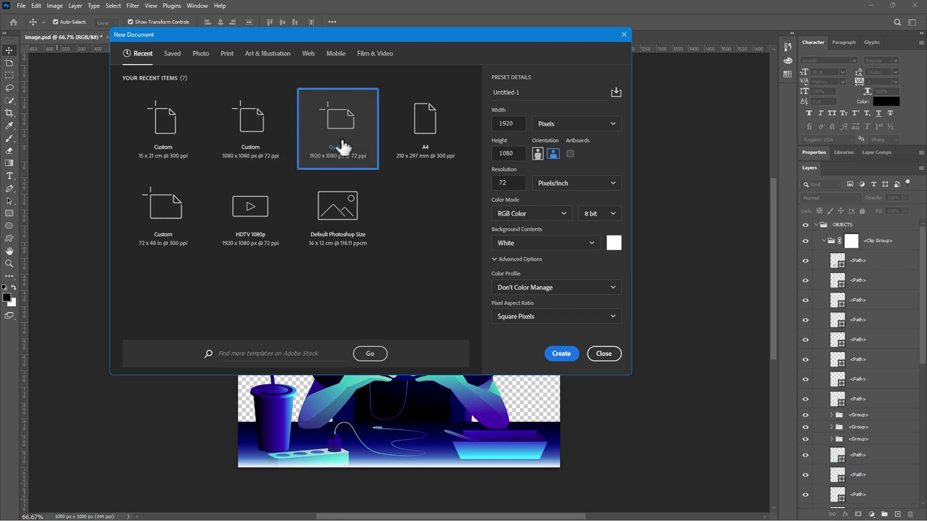
click(570, 243)
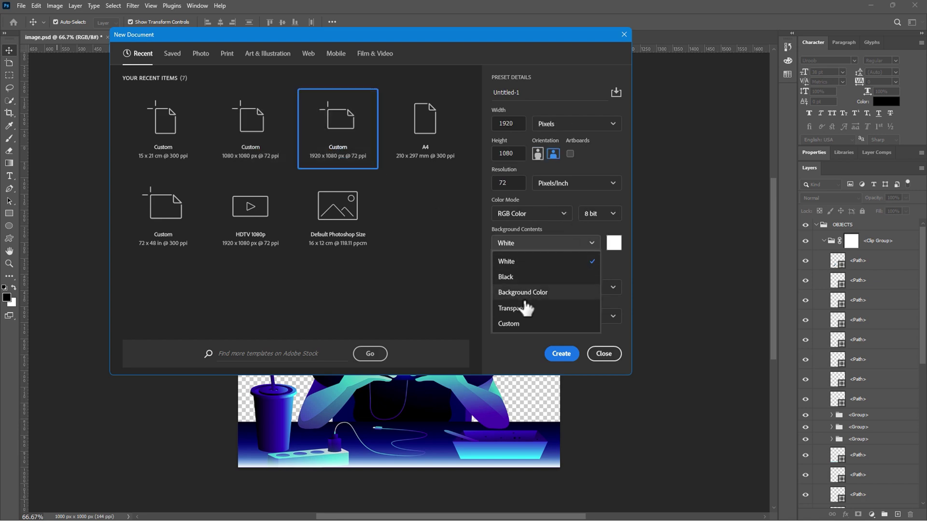
click(586, 307)
click(562, 355)
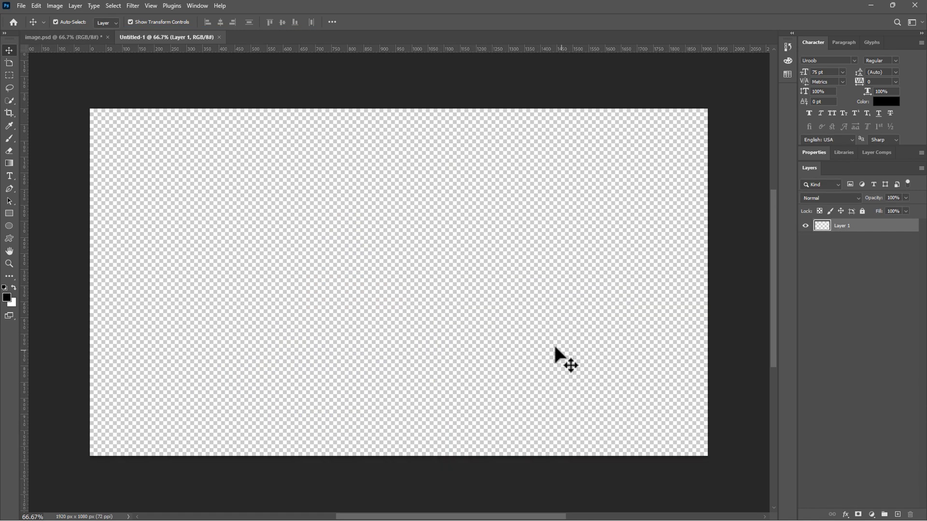
Copy all the illustration's layers from image.psd into the new document and align the desk with the canvas's bottom edge.
click(70, 39)
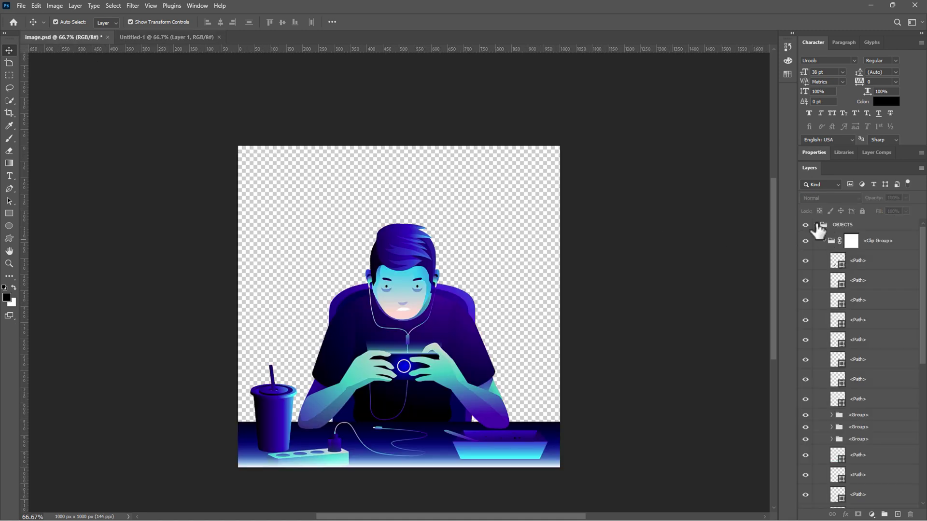
click(816, 225)
drag(170, 120, 624, 491)
mouse_move(391, 267)
mouse_down()
mouse_move(353, 238)
mouse_move(242, 62)
mouse_move(202, 41)
mouse_move(382, 283)
mouse_up()
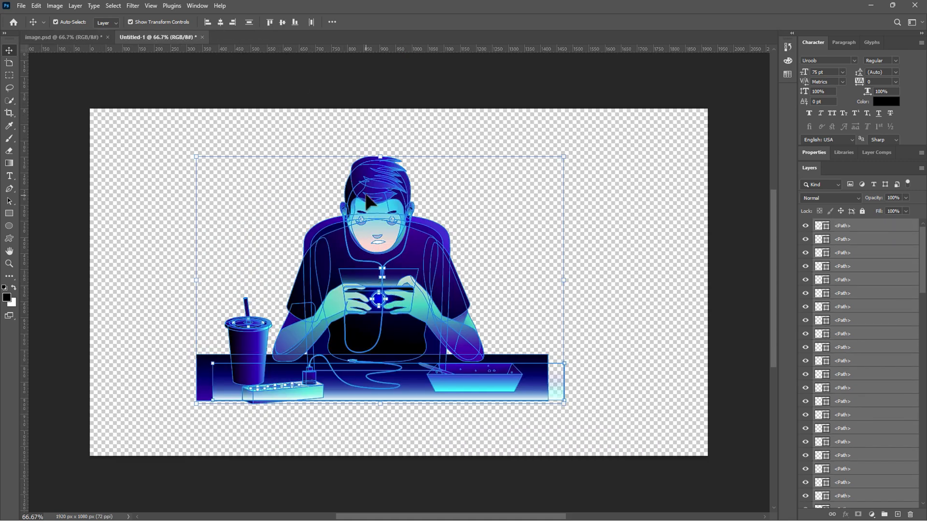
drag(366, 196, 380, 253)
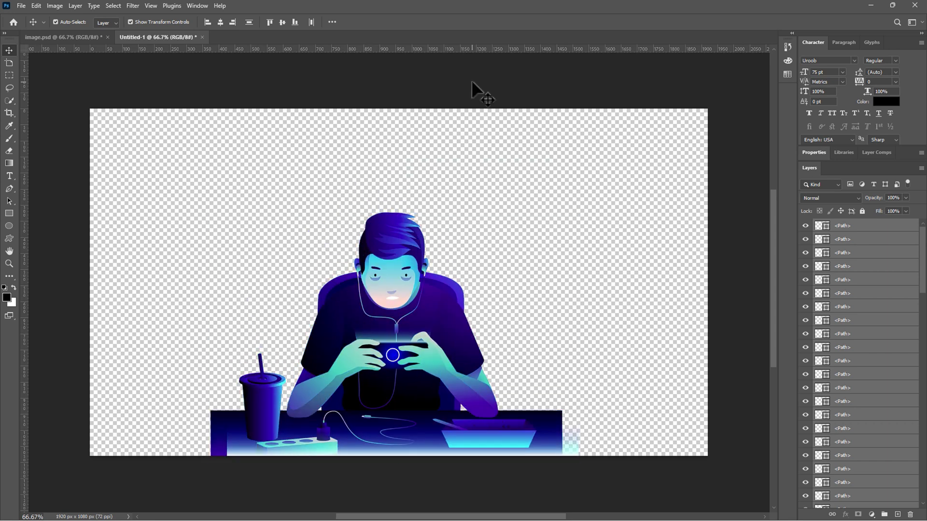
Stretch the desk shape and its light gradient horizontally, without keeping proportions, to span the full canvas width.
click(500, 452)
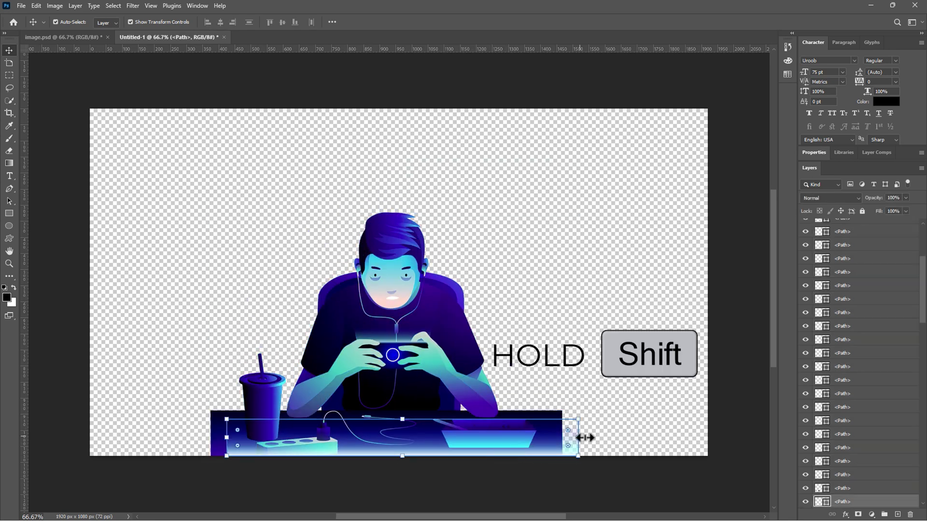
drag(585, 438, 708, 438)
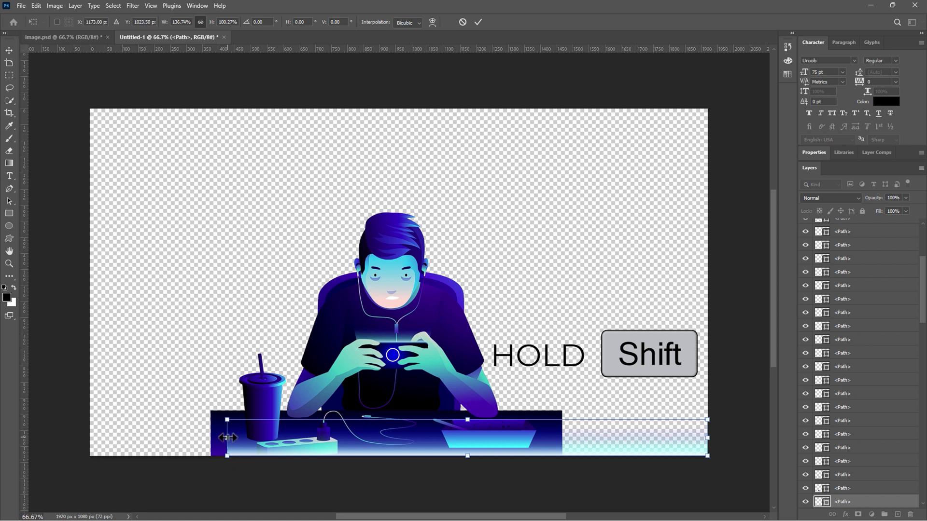
drag(227, 438, 82, 436)
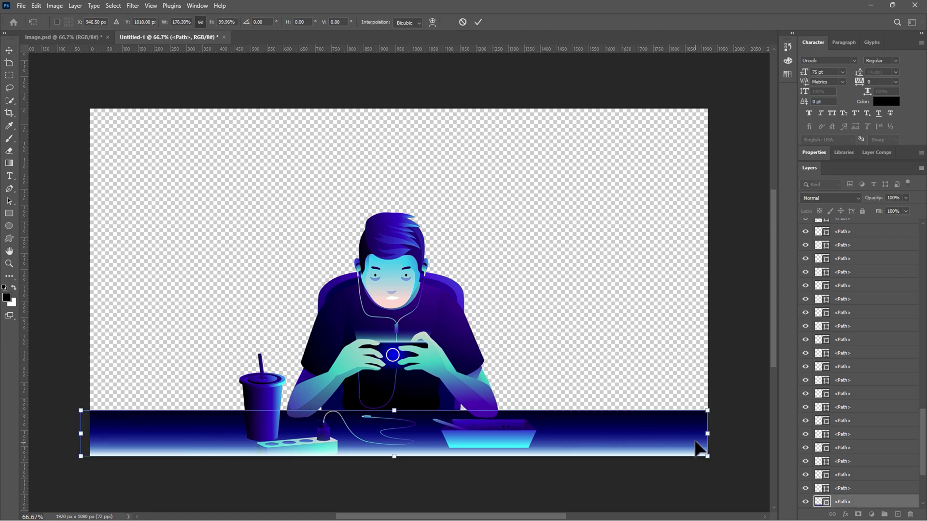
drag(695, 442, 715, 435)
key(Return)
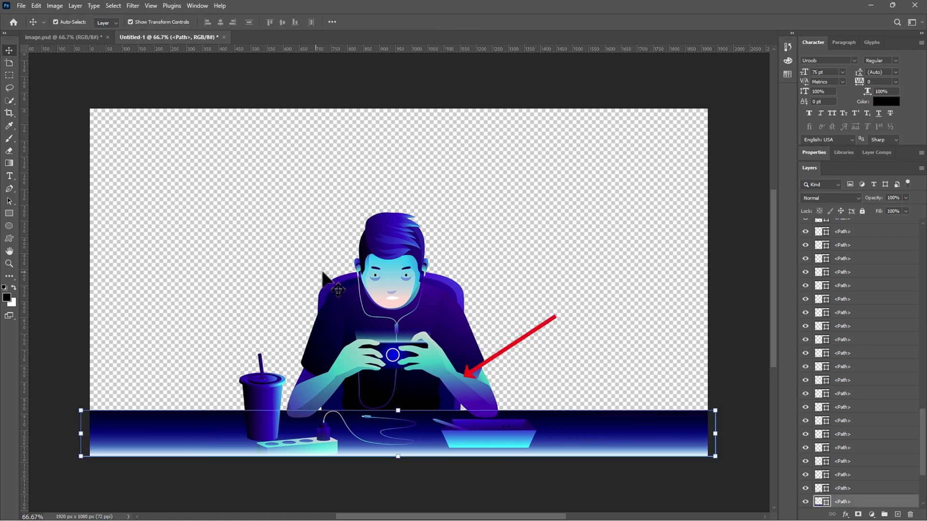
Move the path of the hand beside the food box to the top of the layer stack and rename it right hand.
click(258, 204)
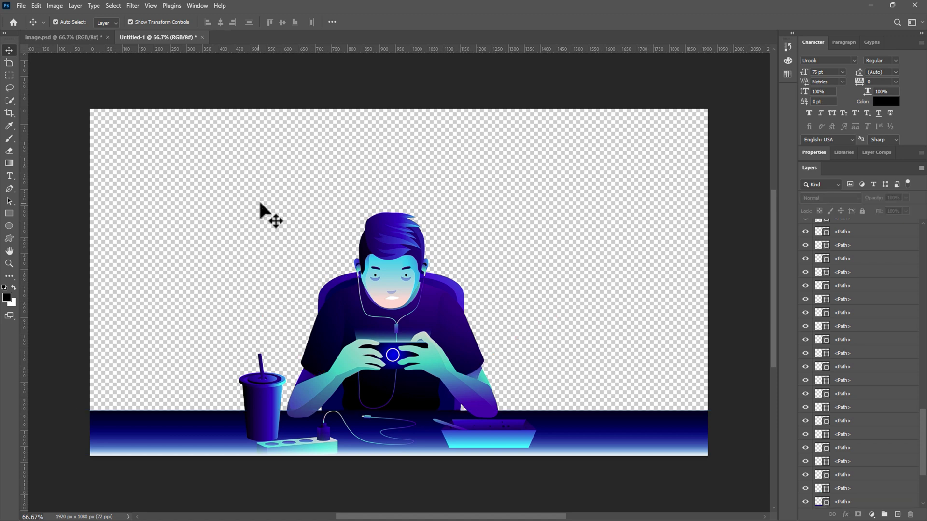
click(437, 367)
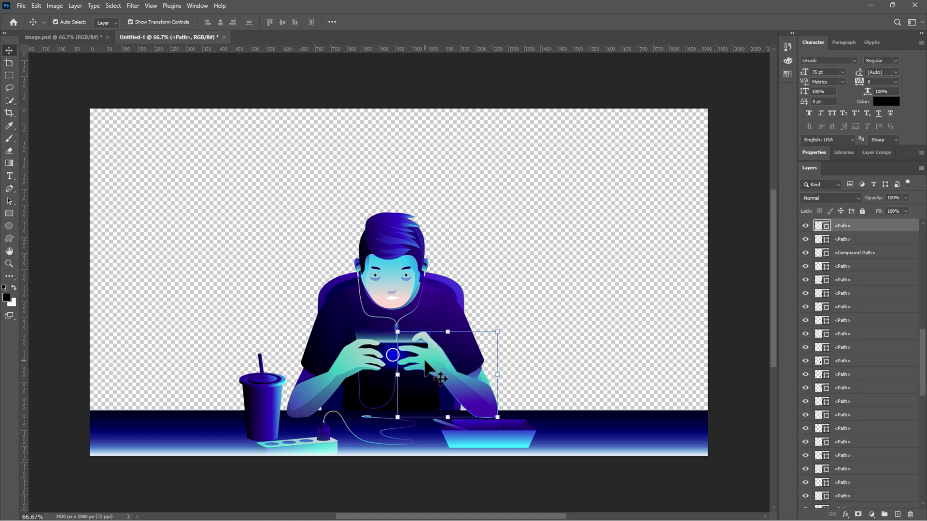
click(806, 226)
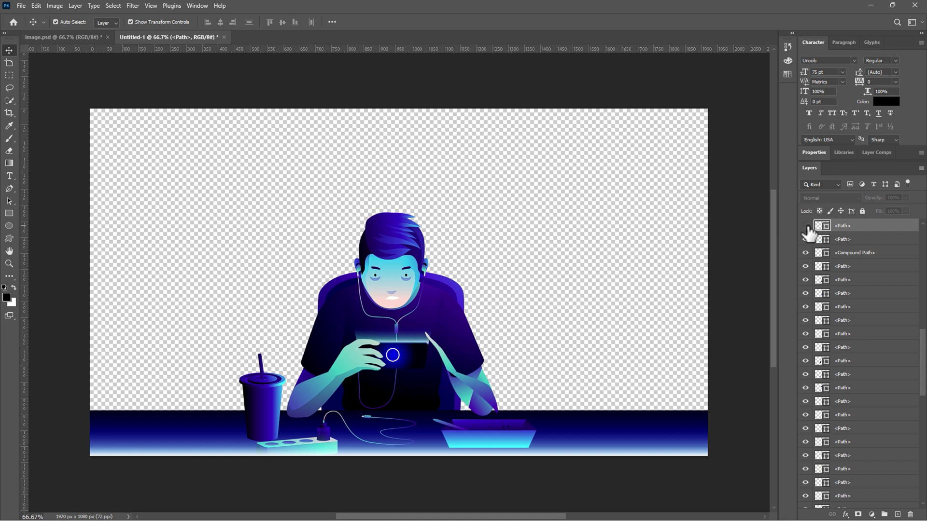
click(806, 226)
drag(867, 314, 845, 227)
double_click(842, 226)
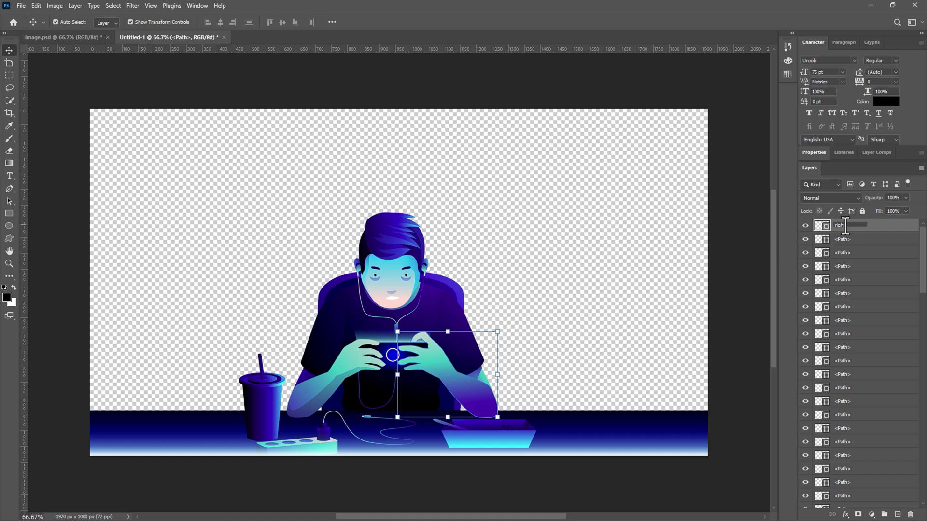
key(Return)
Move the path of the hand beside the cup directly below the right hand layer and rename it left hand.
click(323, 384)
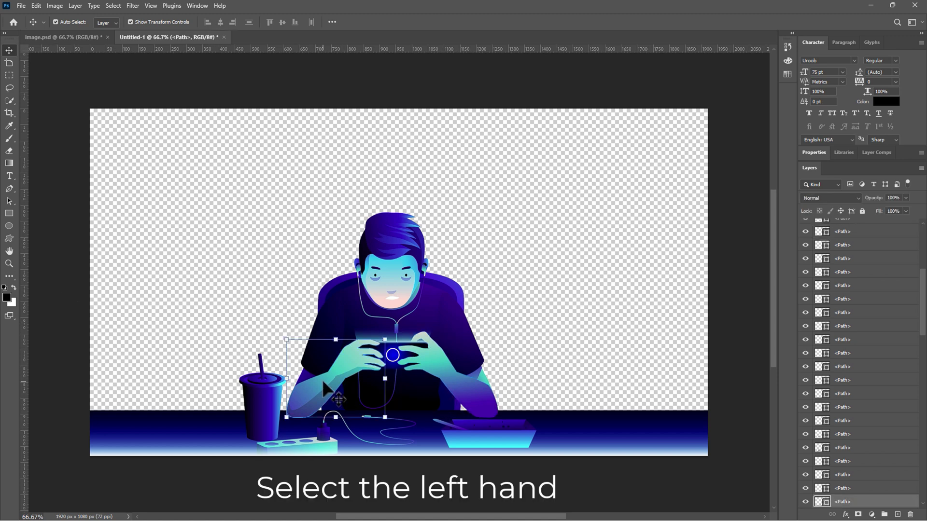
drag(852, 500, 846, 245)
key(BackSpace)
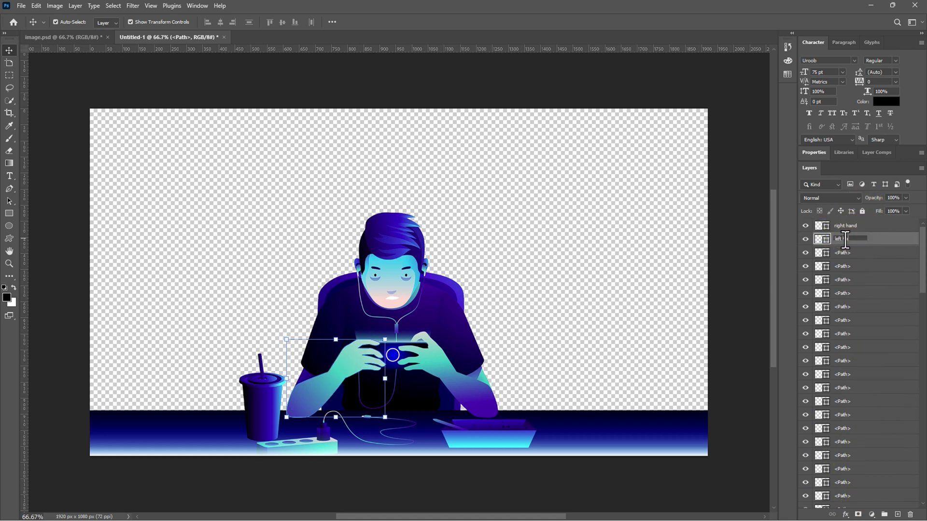
text(left hand)
key(Return)
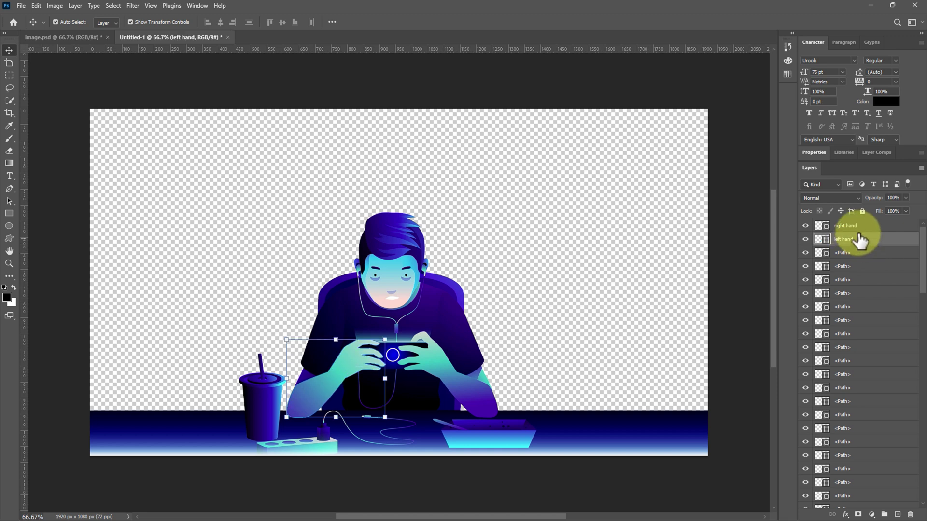
Create a layer group named right hand and place the right hand layer inside it.
click(856, 227)
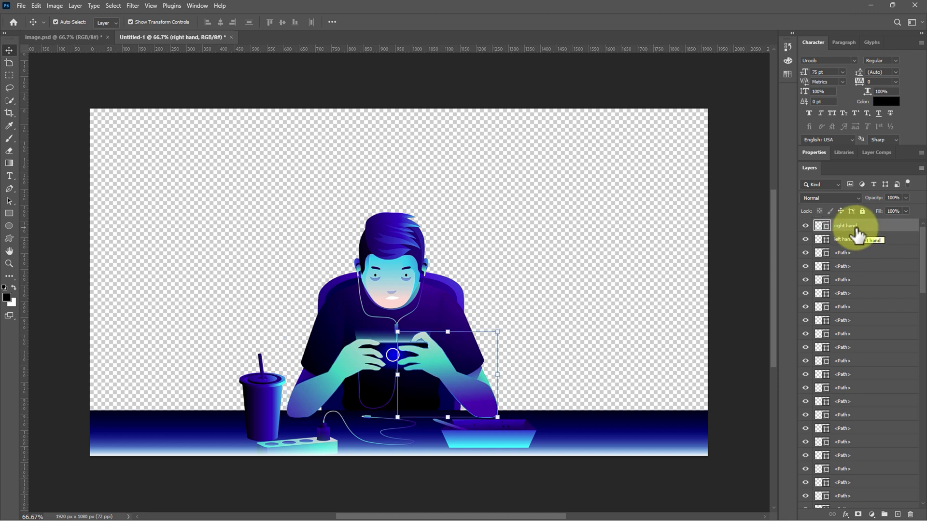
click(885, 514)
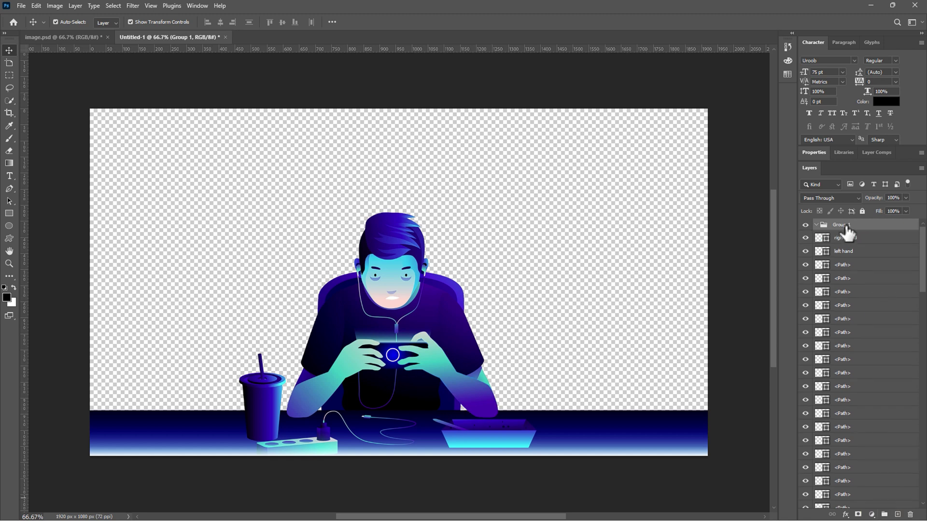
click(848, 224)
text(right hand)
key(Return)
click(850, 239)
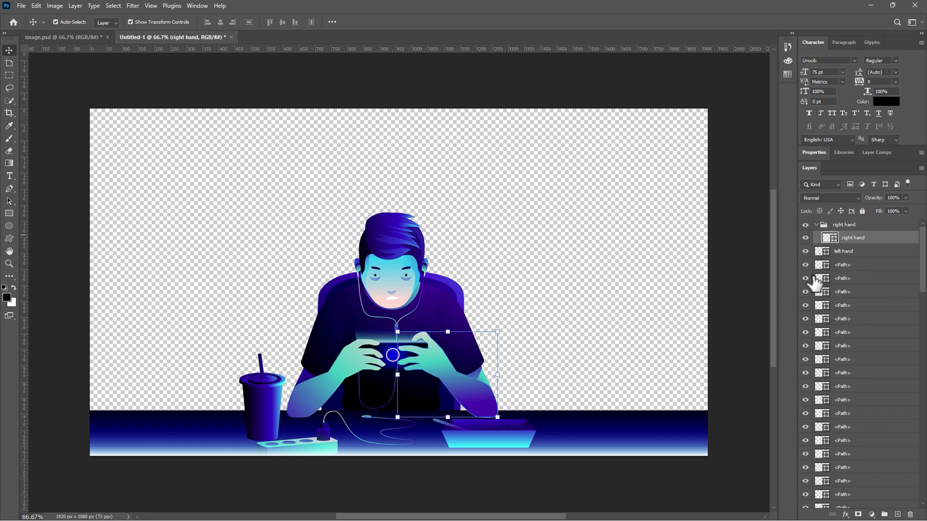
Hide the right hand layer, move the arm's underlying shading path into the right hand group and rename it right hand part.
click(805, 238)
scroll(816, 280, down, 1)
scroll(822, 313, up, 1)
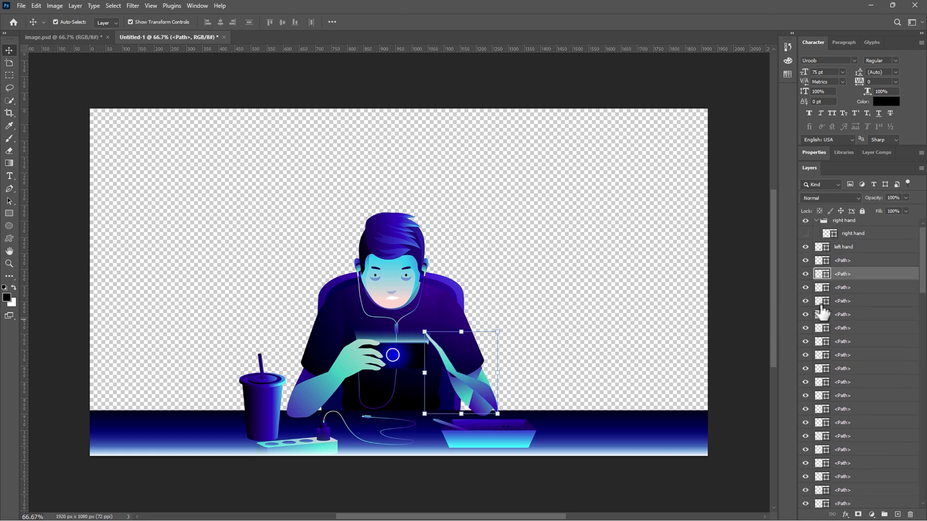
drag(848, 282, 854, 230)
double_click(851, 238)
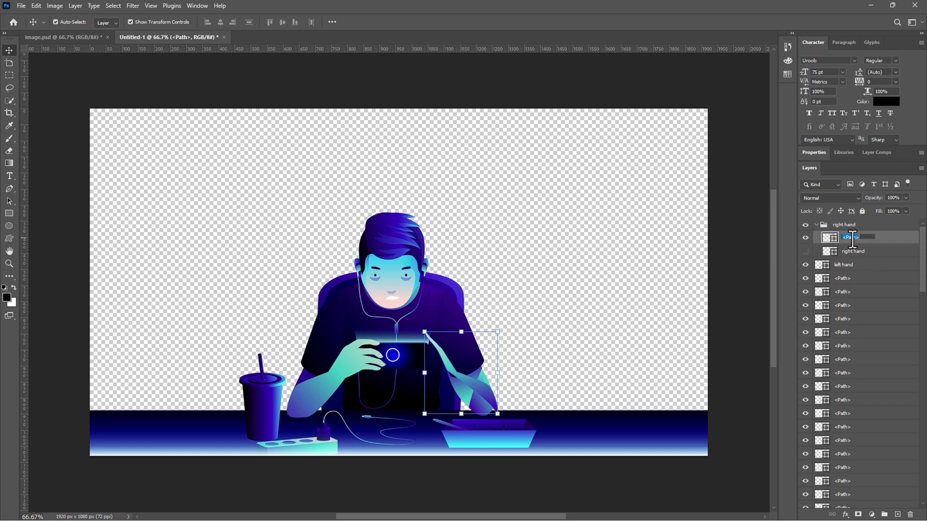
text(right hand part)
Show the right hand layer again and reorder it above right hand part within the group.
click(823, 252)
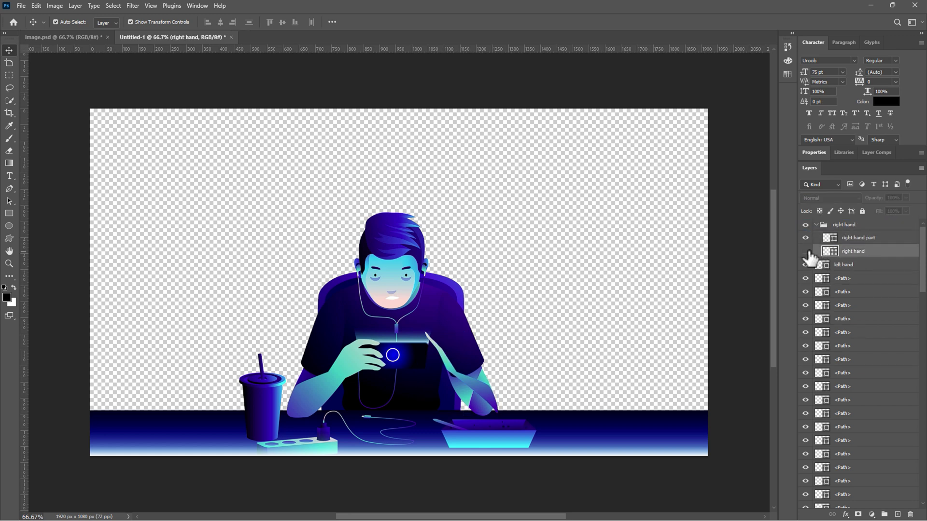
click(805, 251)
drag(850, 255, 850, 234)
Hide the left hand layer, rename the arm's underlying shading path left hand part, and show left hand again.
click(852, 264)
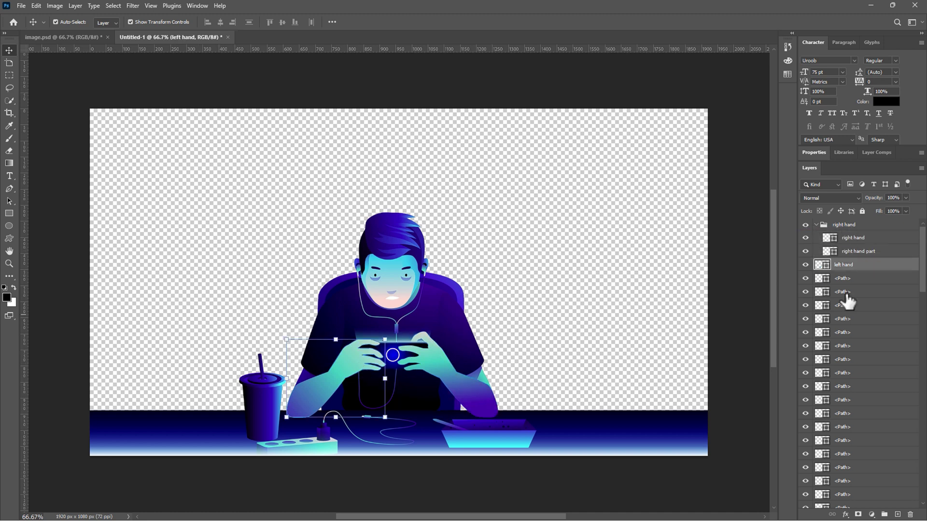
click(806, 265)
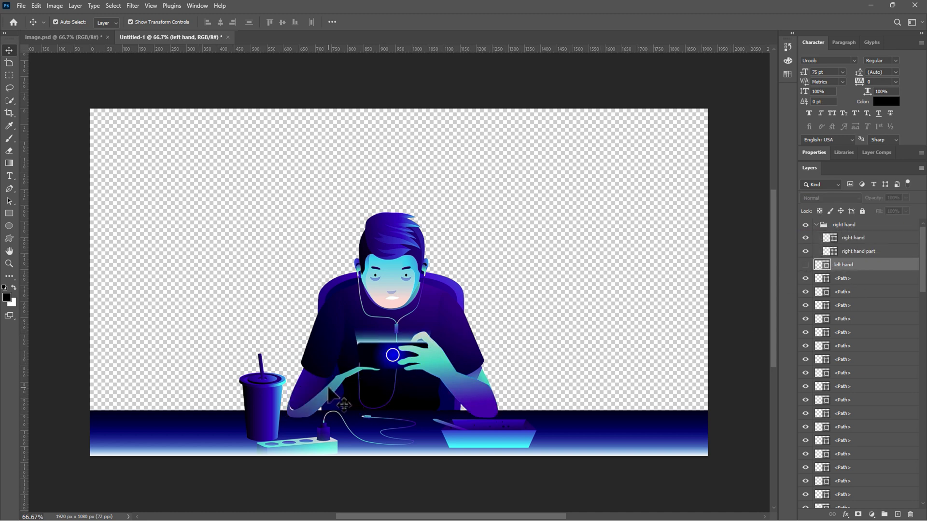
click(830, 279)
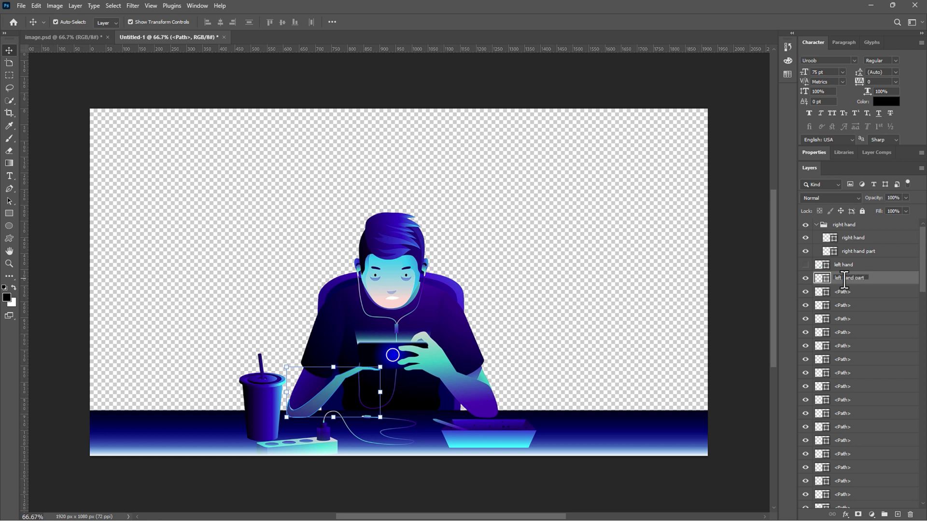
key(Return)
click(805, 264)
click(849, 265)
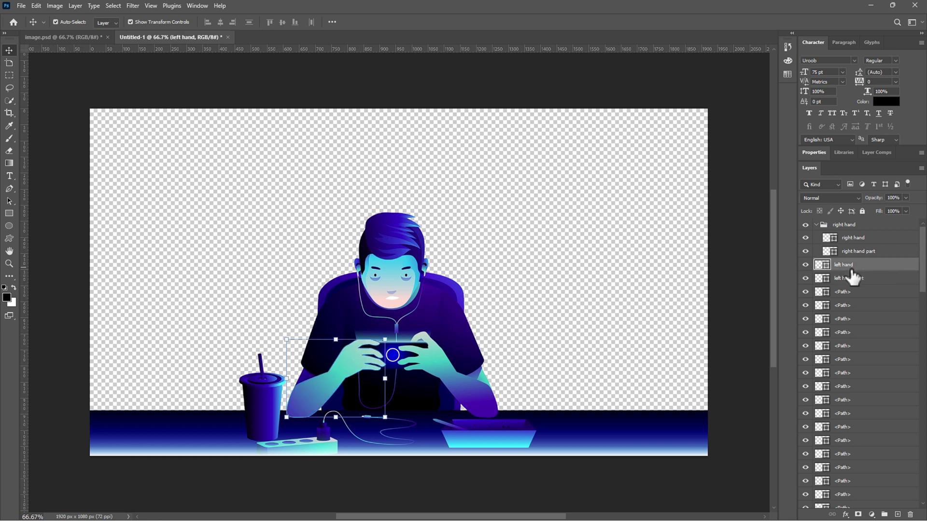
Put the left hand and left hand part layers into a new group named left hand.
ctrl+click(862, 279)
drag(862, 279, 885, 514)
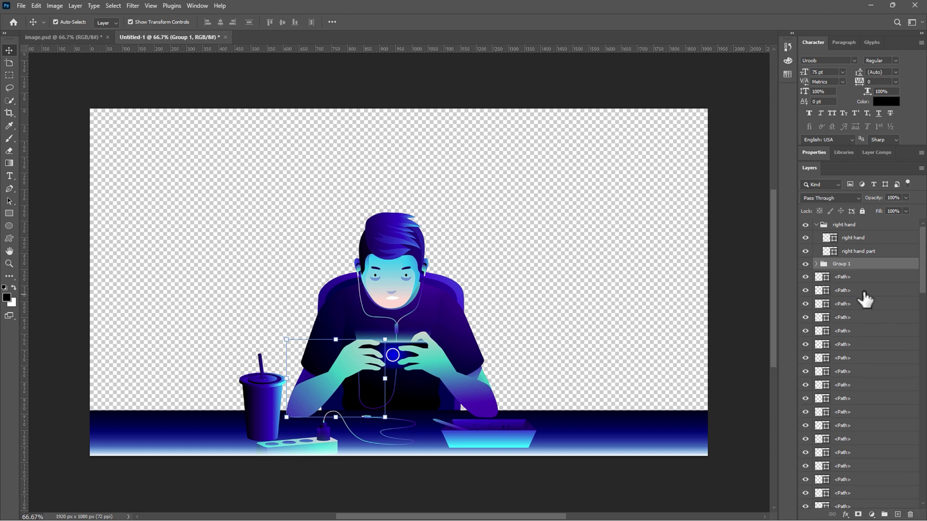
click(815, 225)
double_click(835, 237)
text(left hand)
Gather all remaining ungrouped layers below the left hand group into a new group named character.
click(844, 249)
ctrl+click(848, 263)
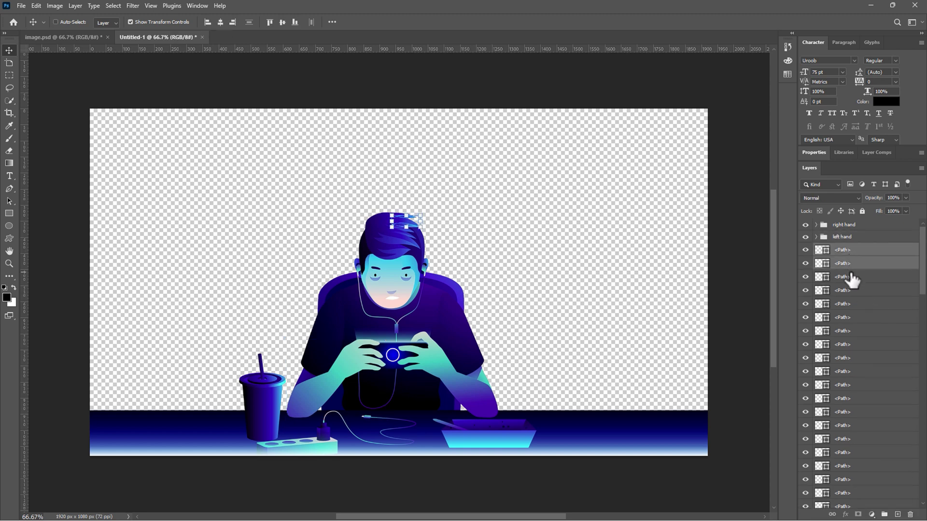
ctrl+click(850, 277)
ctrl+click(852, 291)
ctrl+click(852, 304)
ctrl+click(852, 317)
ctrl+click(852, 331)
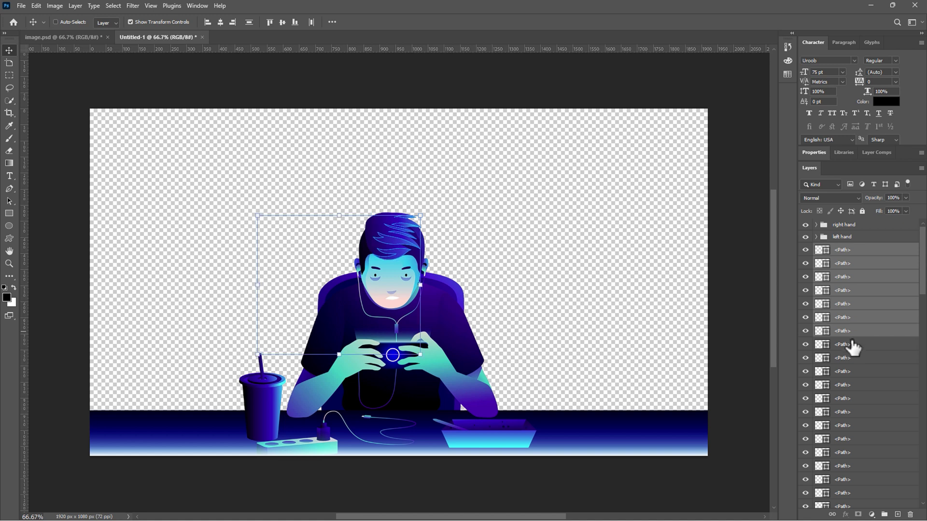
ctrl+click(852, 344)
ctrl+click(852, 357)
ctrl+click(853, 371)
ctrl+click(853, 385)
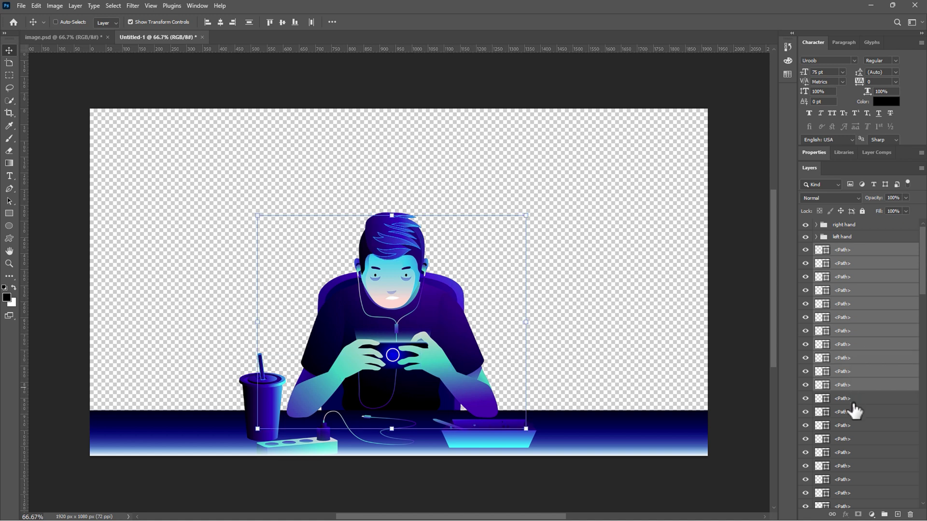
shift+click(850, 420)
scroll(855, 441, down, 5)
shift+click(857, 488)
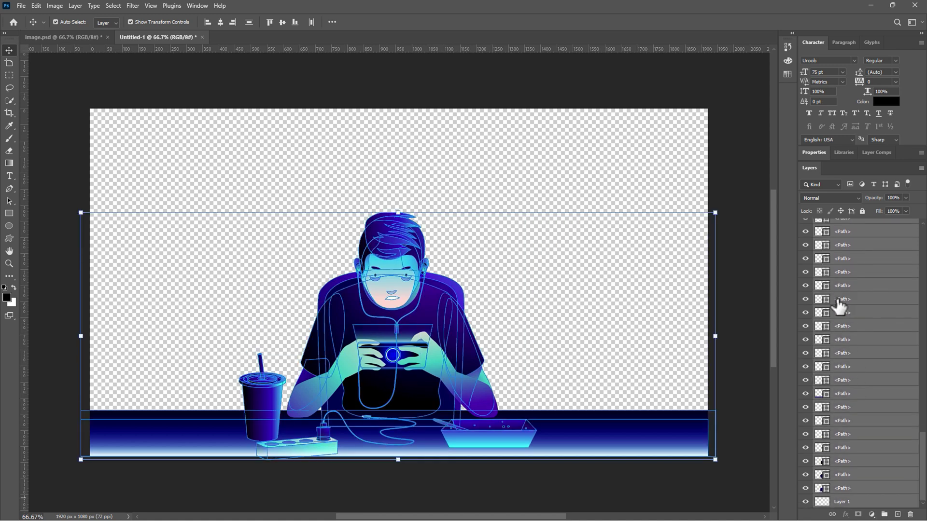
drag(840, 305, 885, 514)
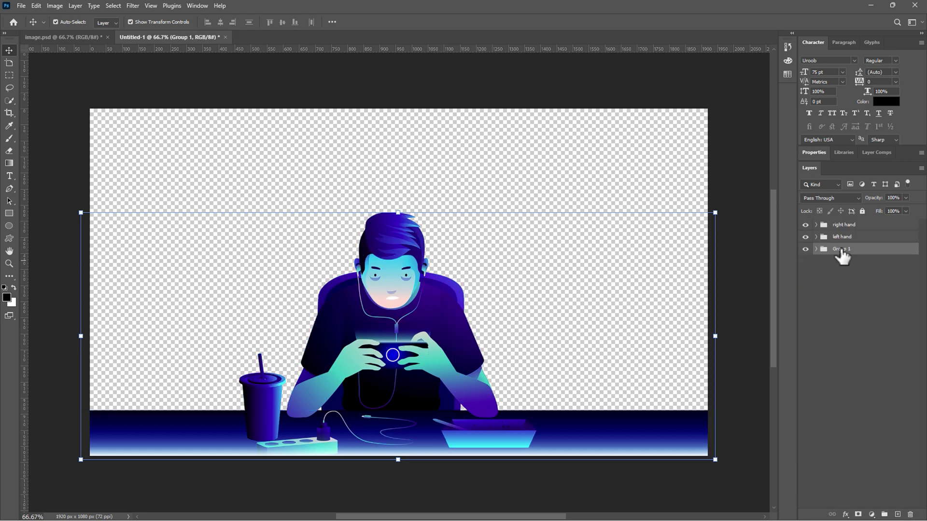
click(841, 250)
text(character)
click(853, 279)
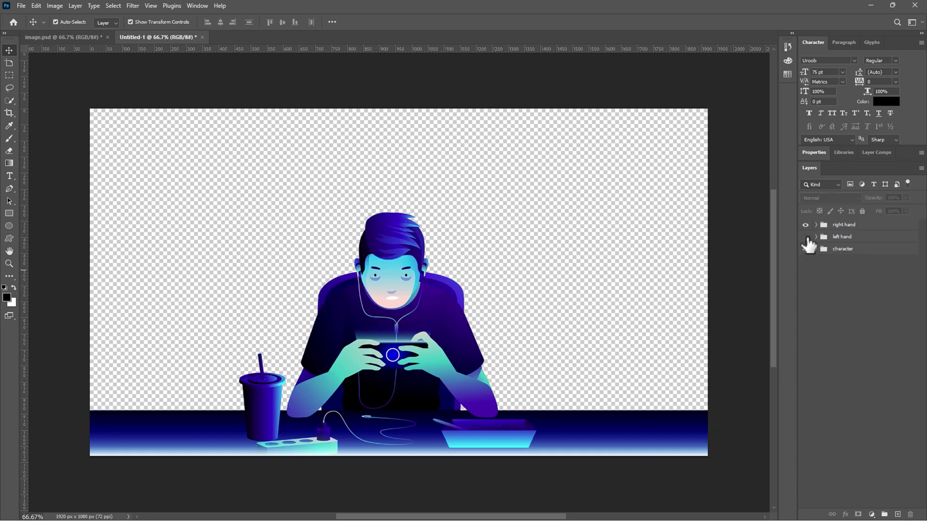
Hide both hand groups and export the character group as a transparent 1920 x 1080 PNG named chara on the Desktop.
drag(806, 237, 806, 225)
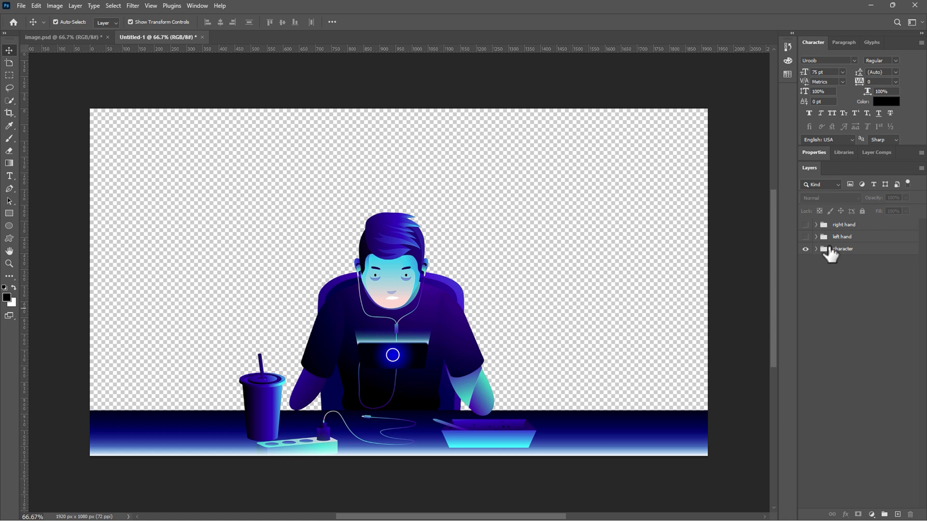
click(831, 254)
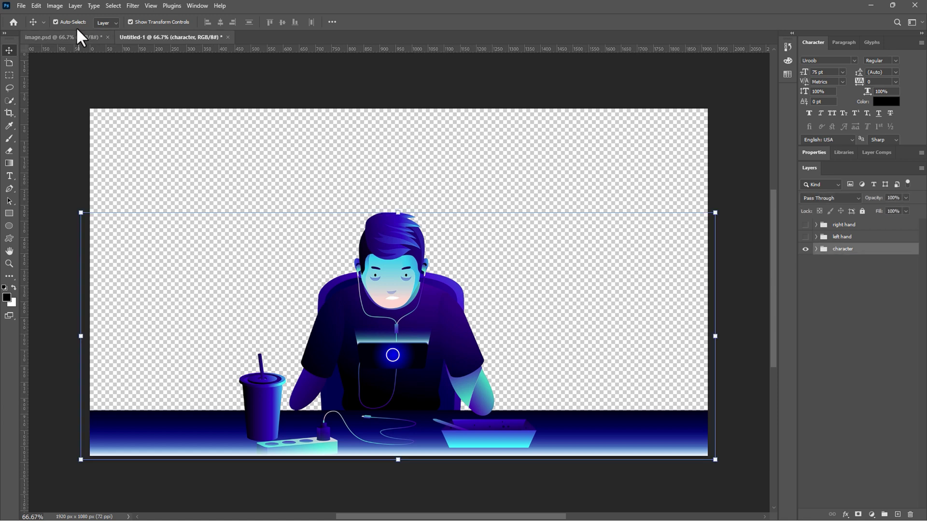
click(21, 6)
mouse_move(62, 156)
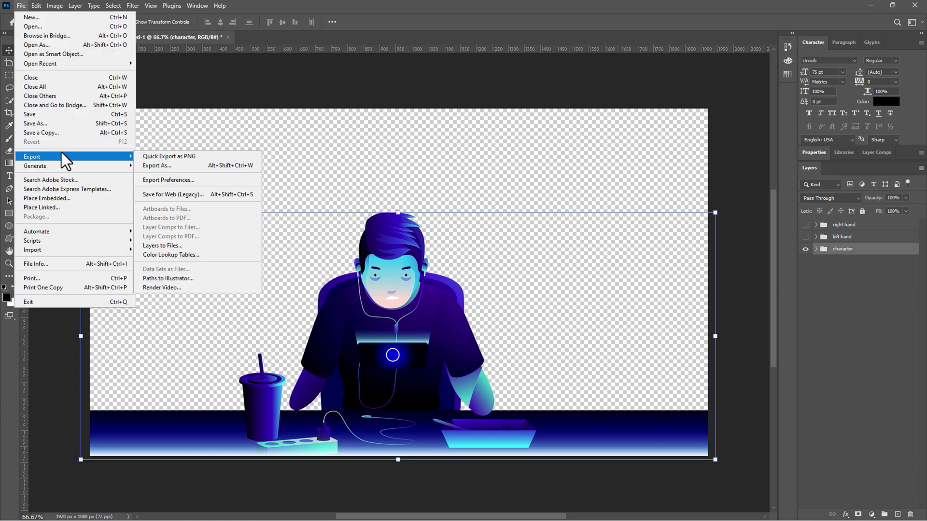
click(145, 167)
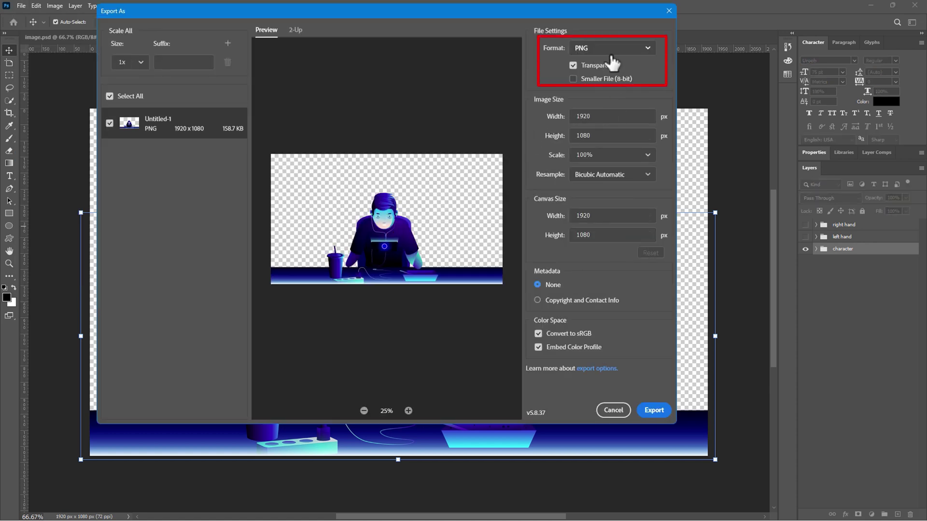
click(653, 410)
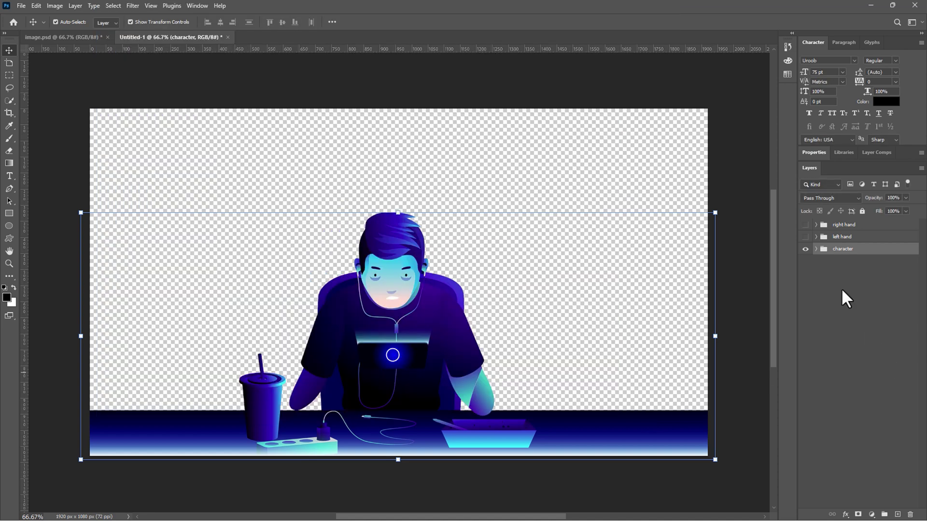
Show only the left hand group and export it as a transparent 1920 x 1080 PNG named left.
click(805, 249)
click(806, 236)
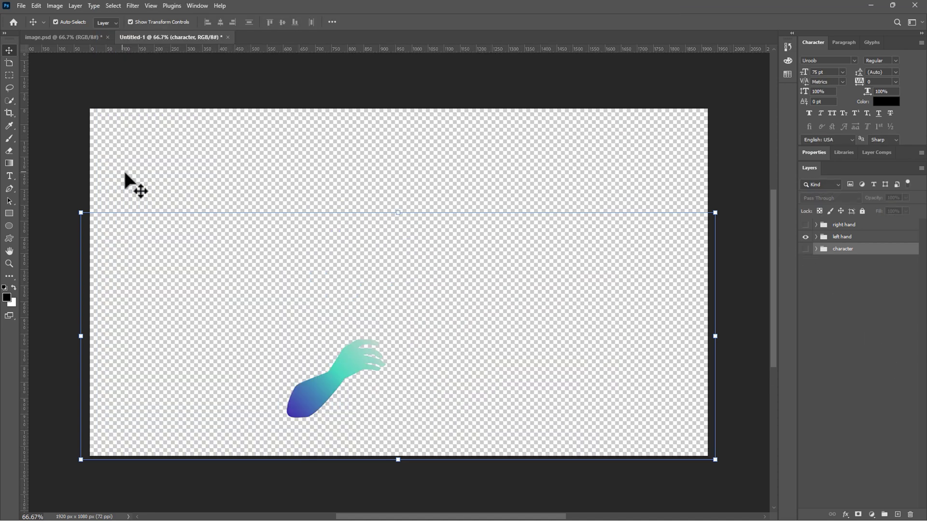
click(21, 5)
mouse_move(31, 155)
click(151, 162)
click(655, 412)
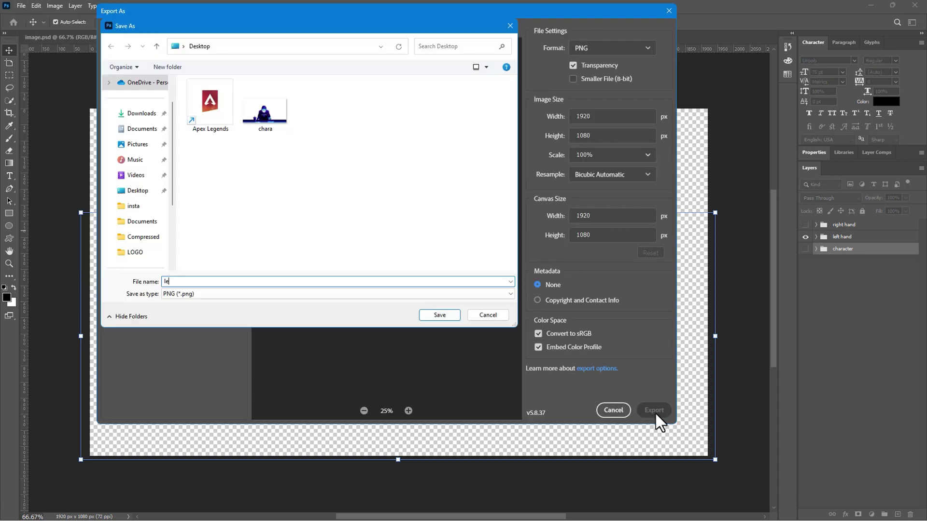
key(Return)
Show only the right hand group and export it as a PNG named right.
click(804, 249)
click(805, 236)
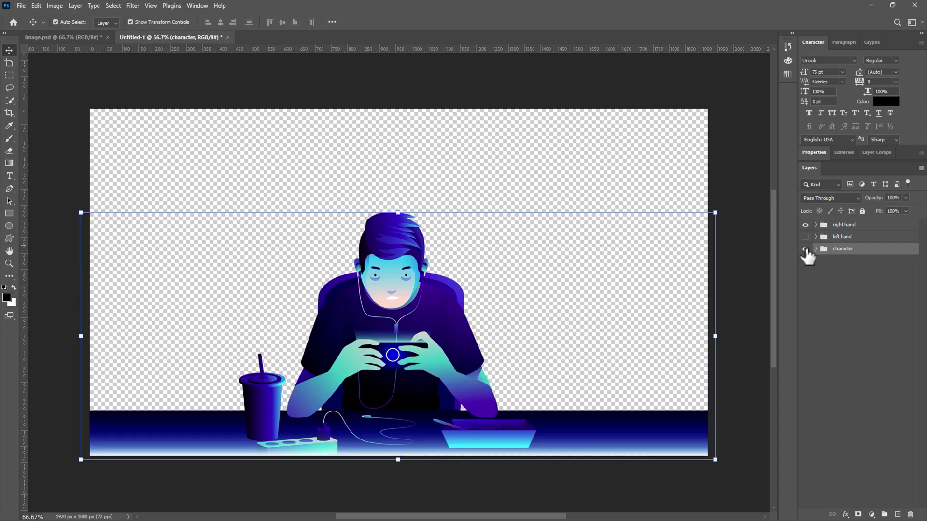
click(805, 248)
click(21, 5)
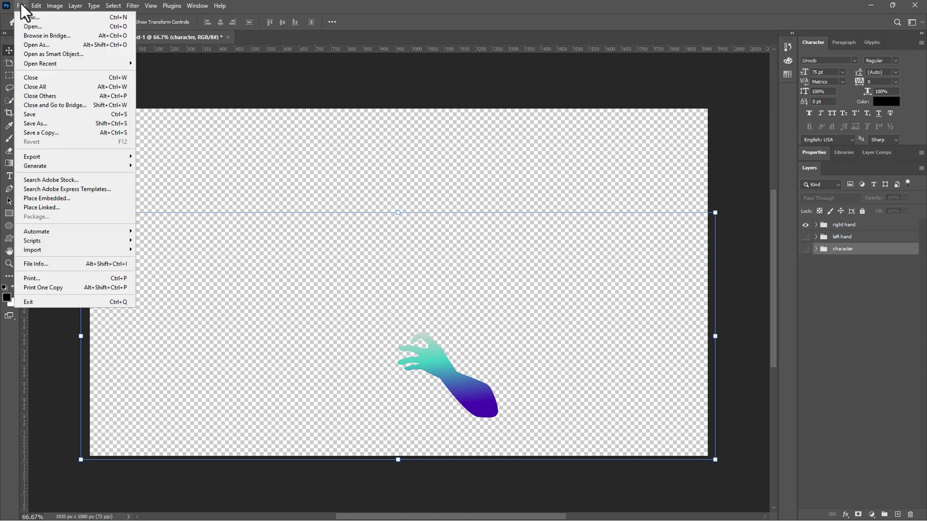
mouse_move(68, 151)
click(140, 153)
key(Escape)
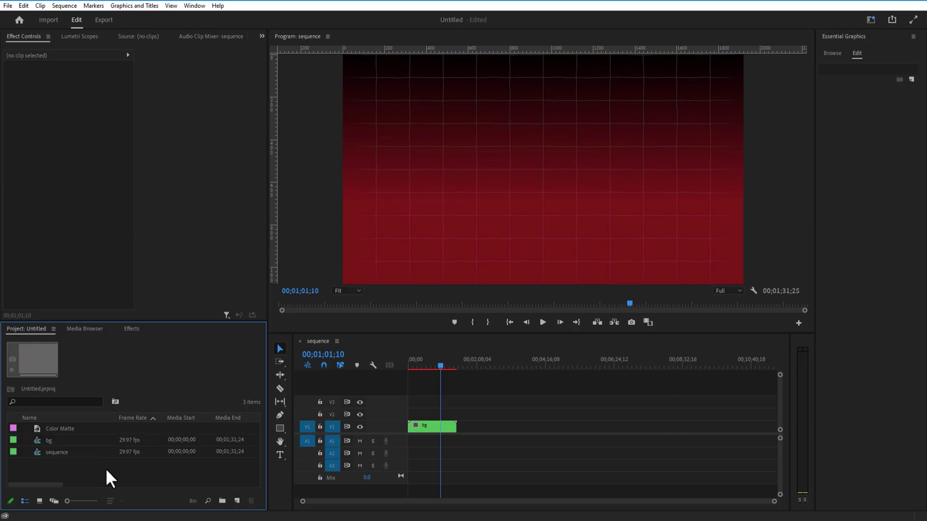
Switch to Premiere Pro, import the chara, left and right PNGs, and stack them on V2, V3 and V4 over bg's full length.
right_click(106, 469)
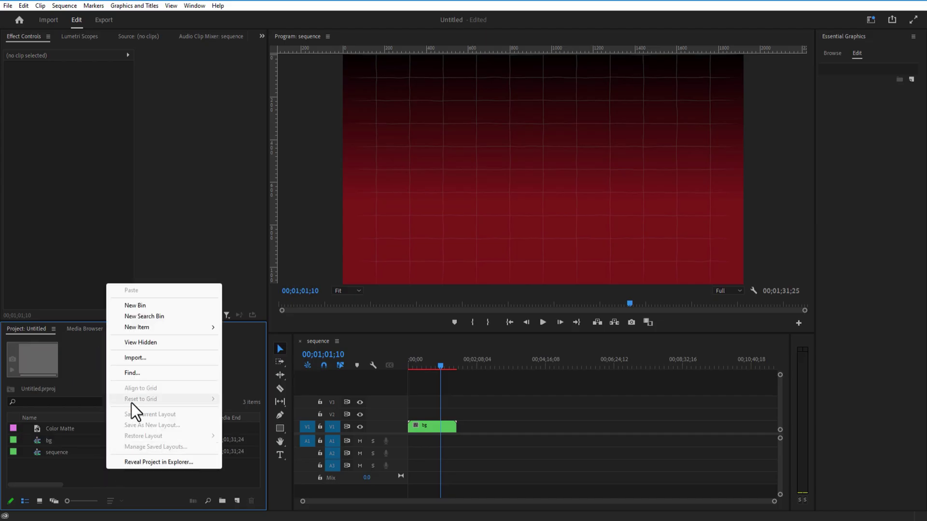
click(134, 361)
click(155, 111)
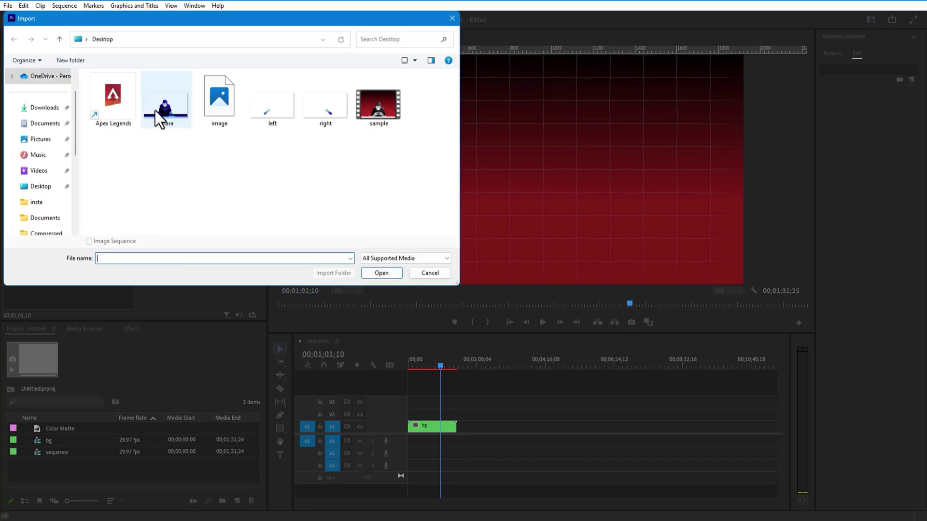
click(381, 273)
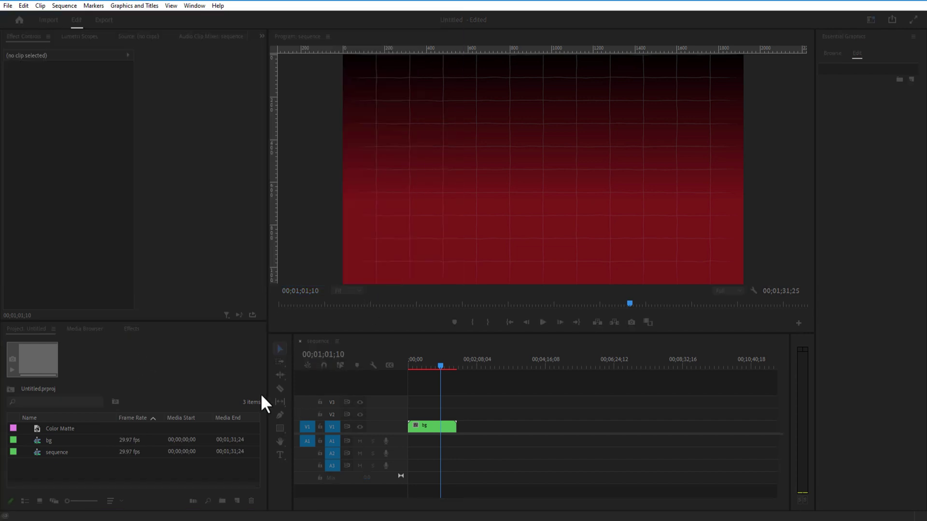
drag(74, 433, 437, 416)
right_click(96, 488)
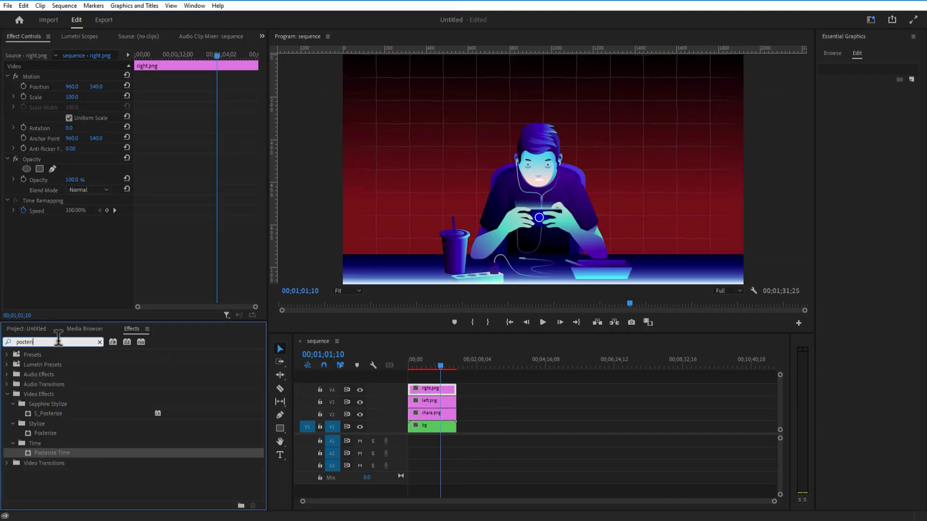
Find the Transform effect and apply it to the left.png clip on V3.
text(transfo)
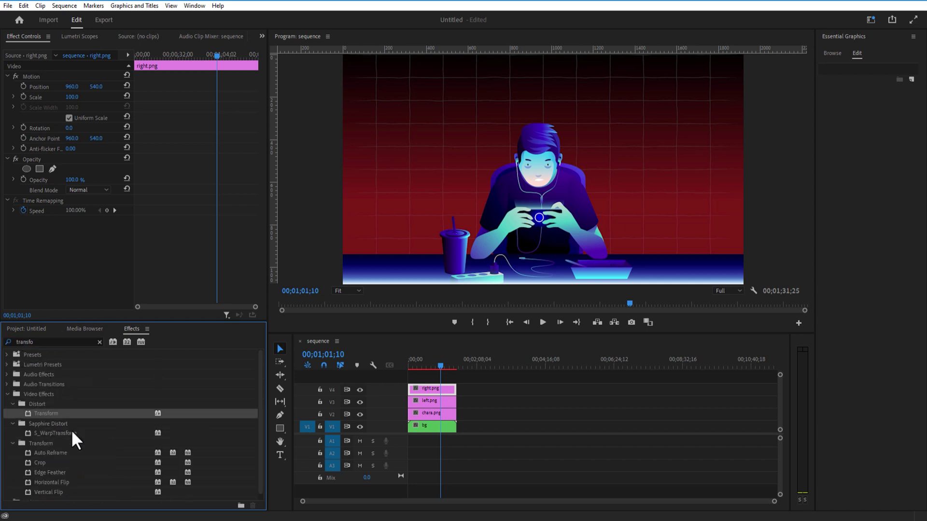
drag(44, 413, 435, 401)
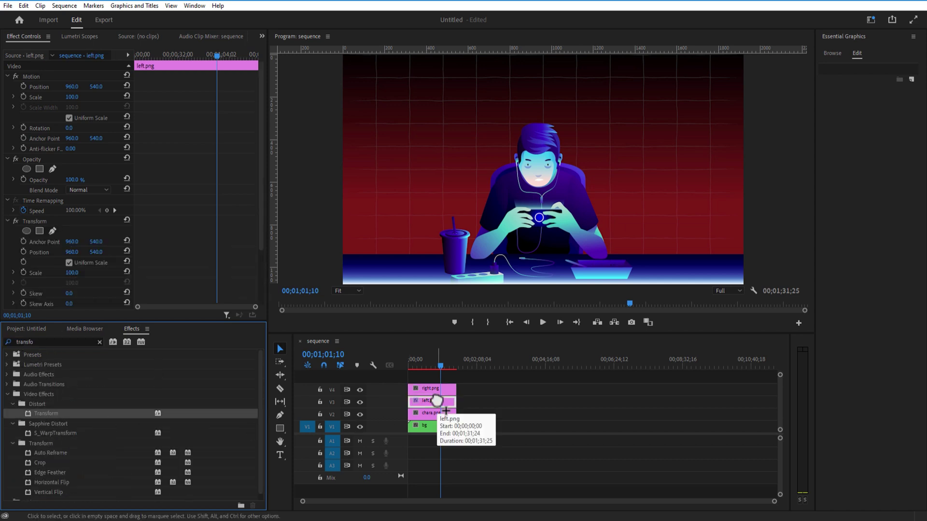
drag(258, 196, 259, 253)
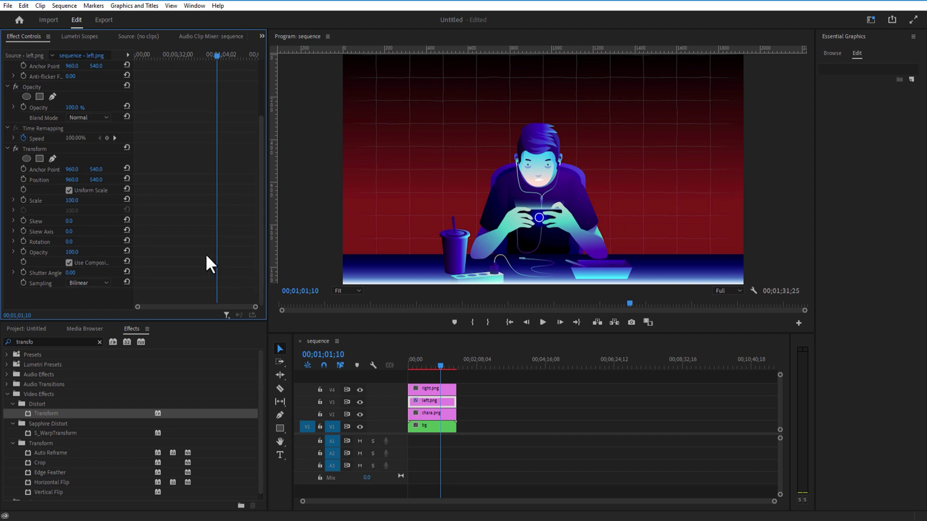
Start Transform Position keyframing on left.png at 00;00;00;00 and place its anchor point on the arm's elbow at 636.1, 915.8.
drag(213, 59, 116, 74)
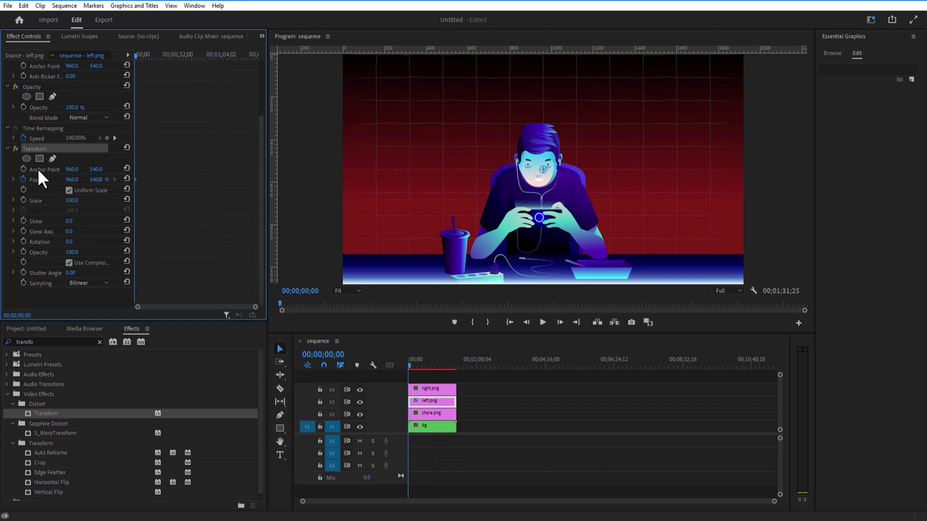
drag(543, 169, 474, 248)
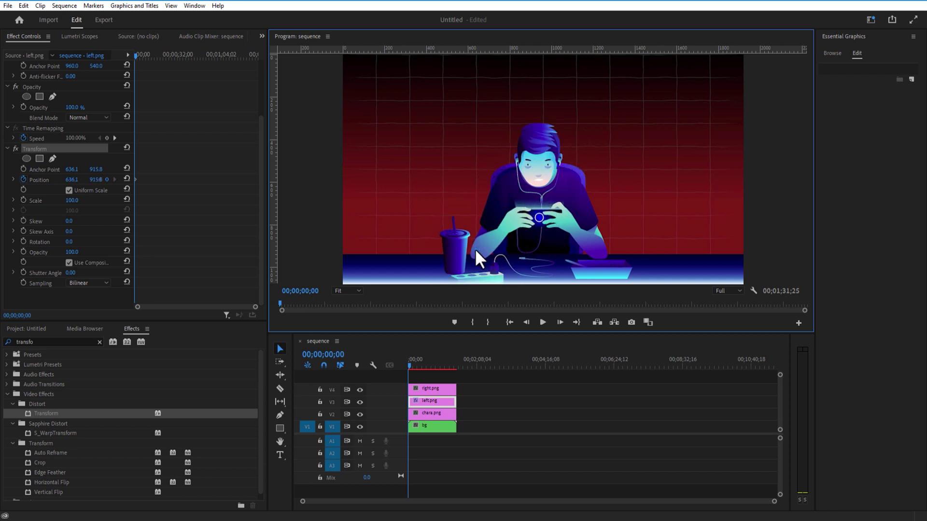
click(112, 115)
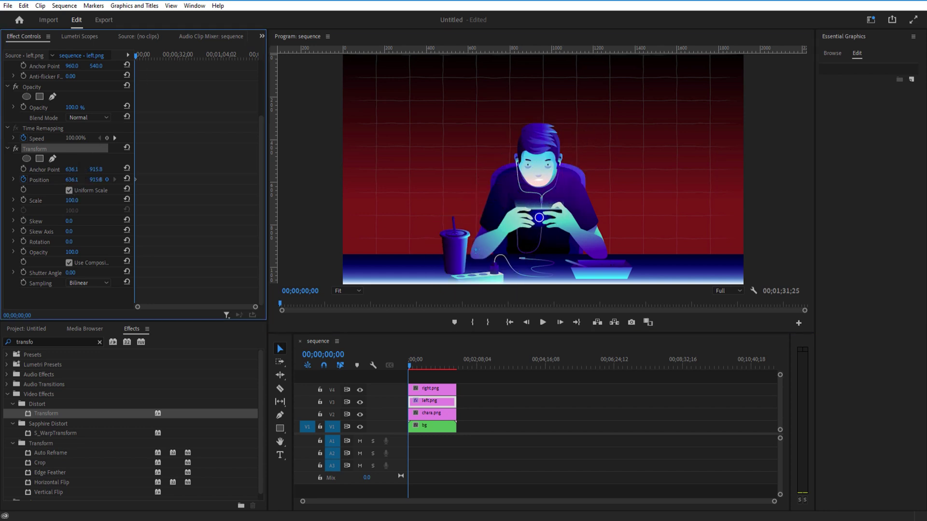
Keyframe left.png's horizontal Transform Position at 640.1 at the clip start and 617.1 at 00;00;11;02.
key(Right)
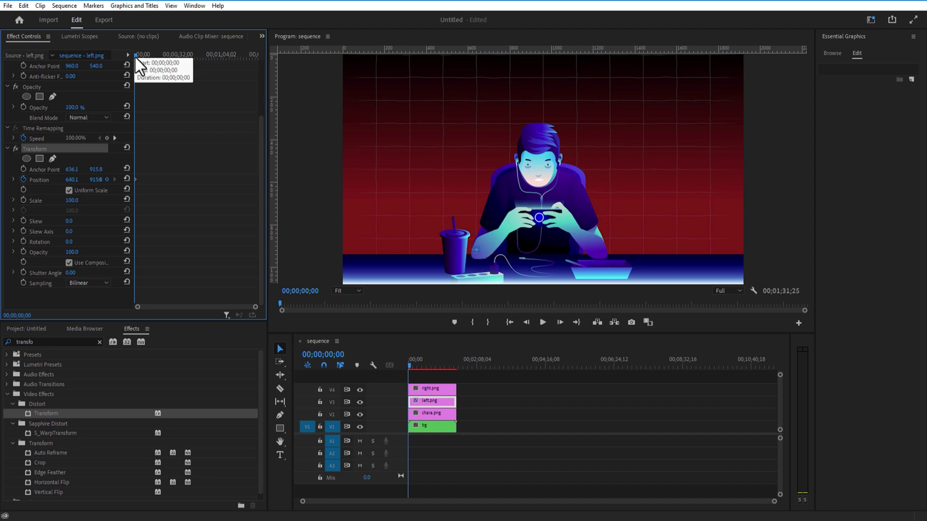
drag(139, 58, 150, 77)
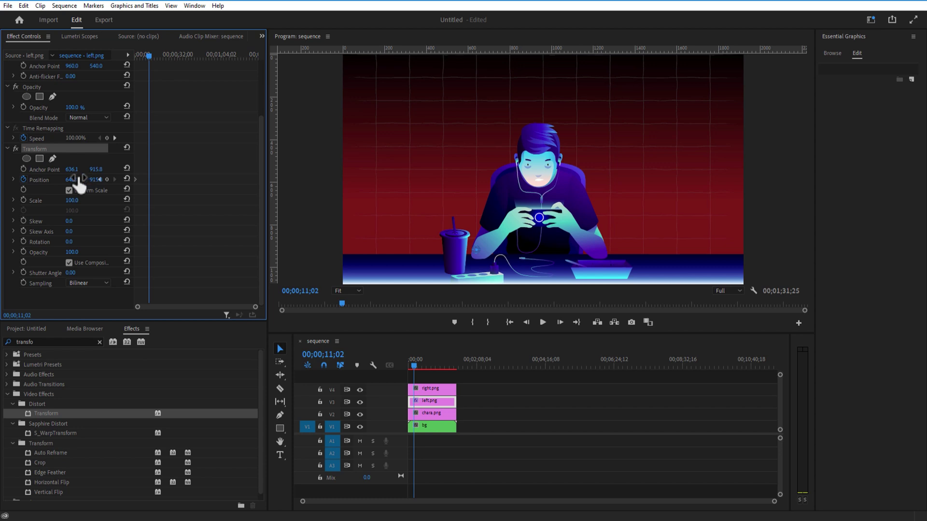
drag(71, 180, 62, 179)
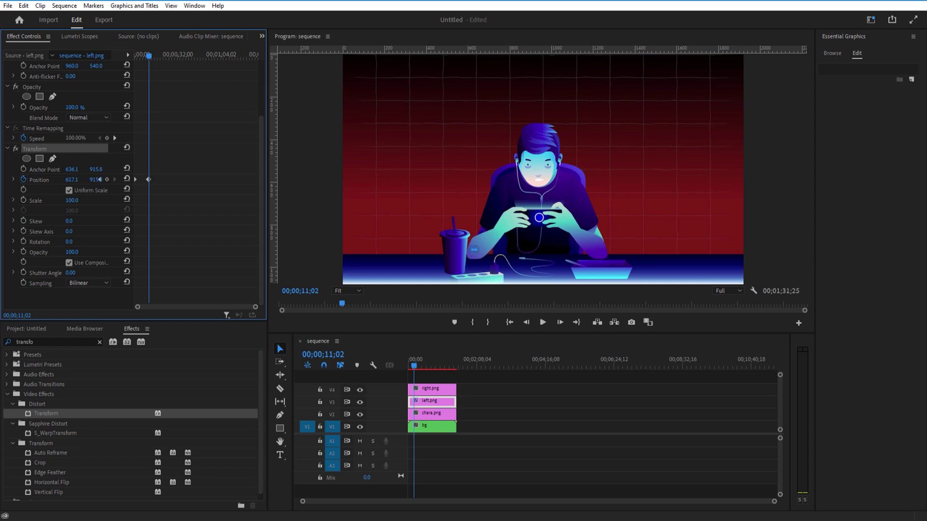
Set both Position keyframes of left.png to Auto Bezier temporal interpolation and preview the arm movement from the start.
key(Home)
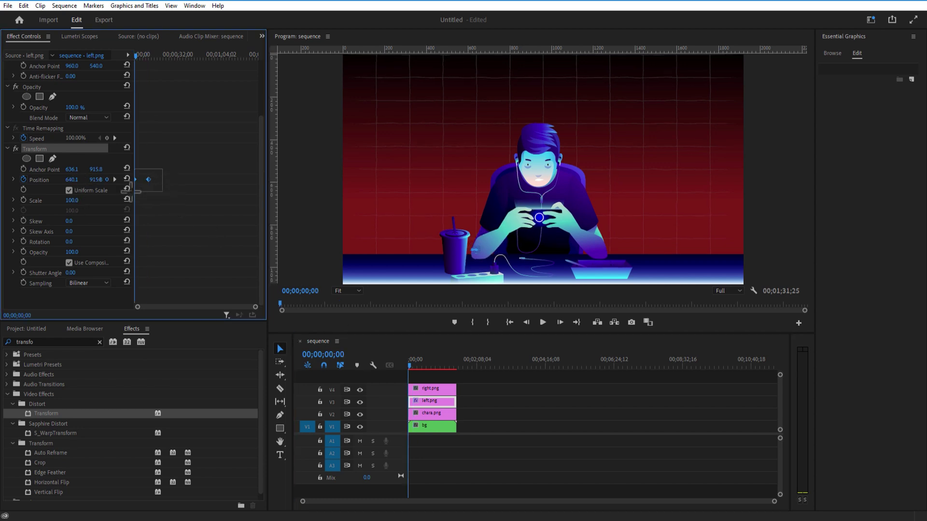
key(equal)
right_click(224, 179)
mouse_move(256, 267)
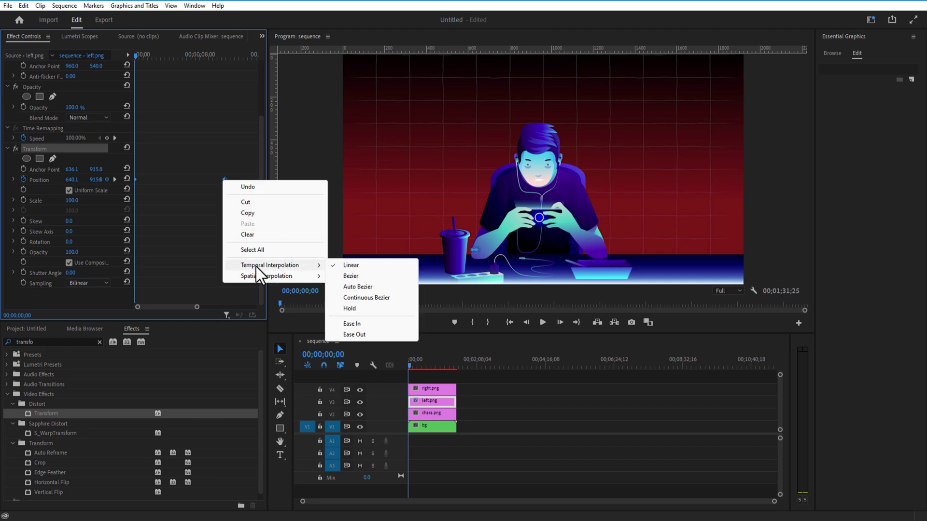
click(377, 287)
drag(409, 366, 418, 371)
key(Home)
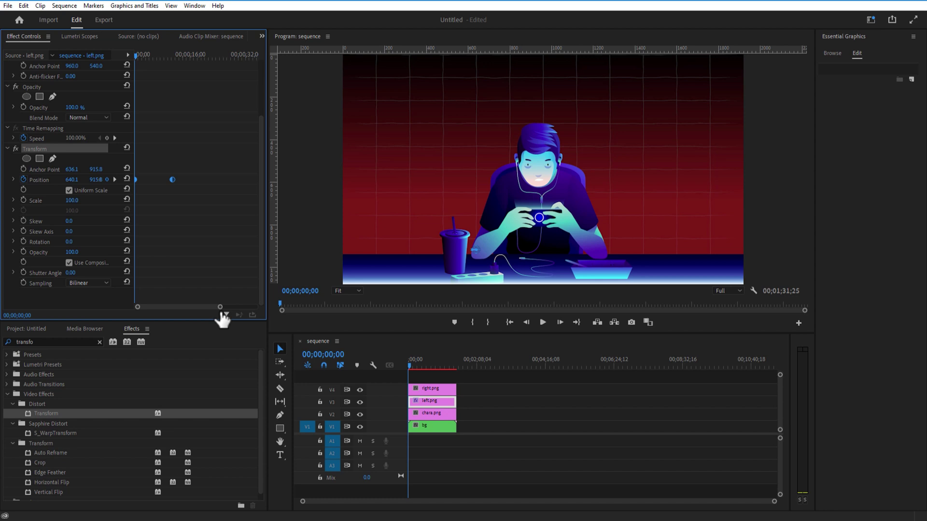
Apply the Transform effect to right.png and add a Position keyframe at the clip start with a horizontal value of 950.
click(417, 393)
drag(48, 413, 114, 304)
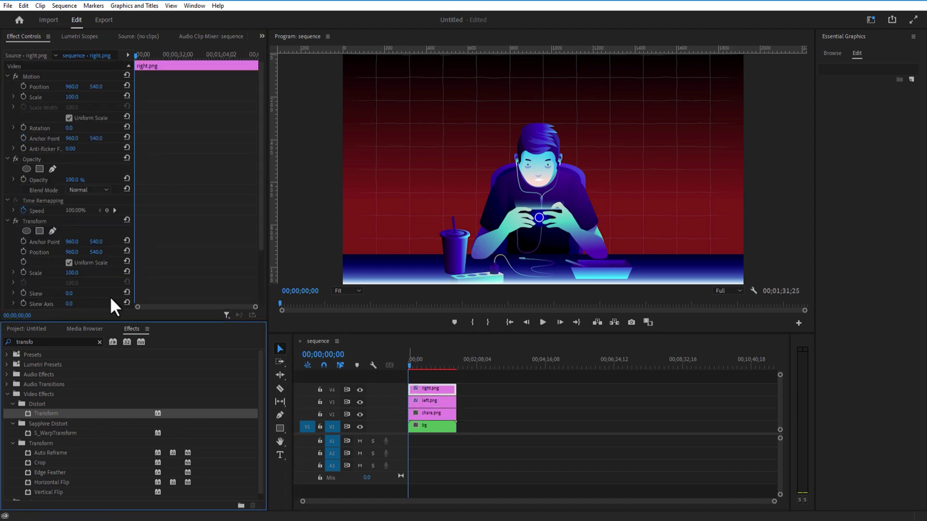
mouse_move(72, 252)
mouse_down()
mouse_move(81, 252)
mouse_move(61, 252)
mouse_up()
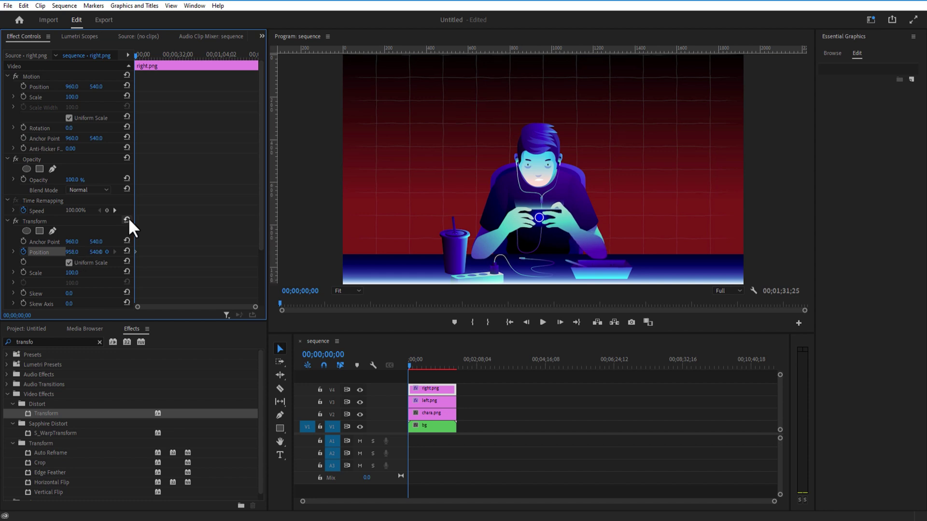
Keyframe right.png's horizontal Transform Position at 972 at 00;00;10;00 and set its Position keyframes to Auto Bezier temporal interpolation.
drag(136, 56, 147, 57)
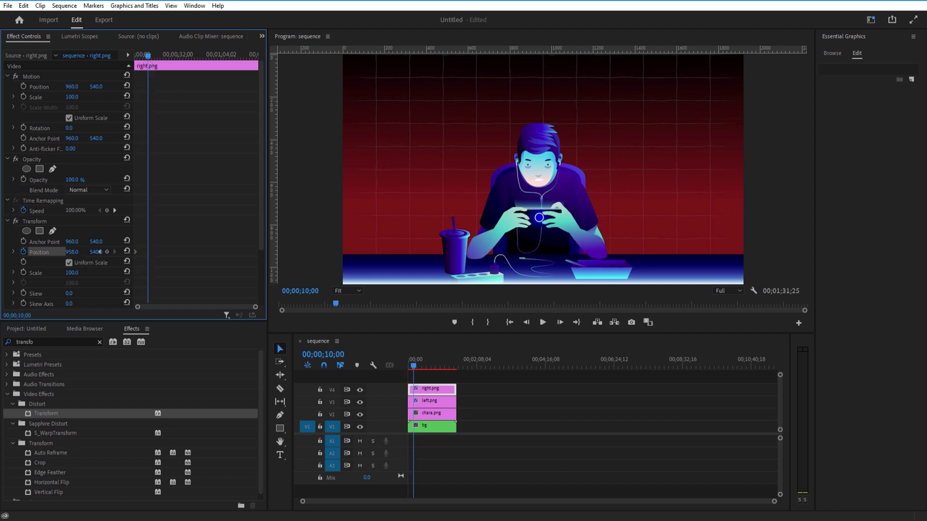
drag(72, 252, 79, 252)
right_click(147, 251)
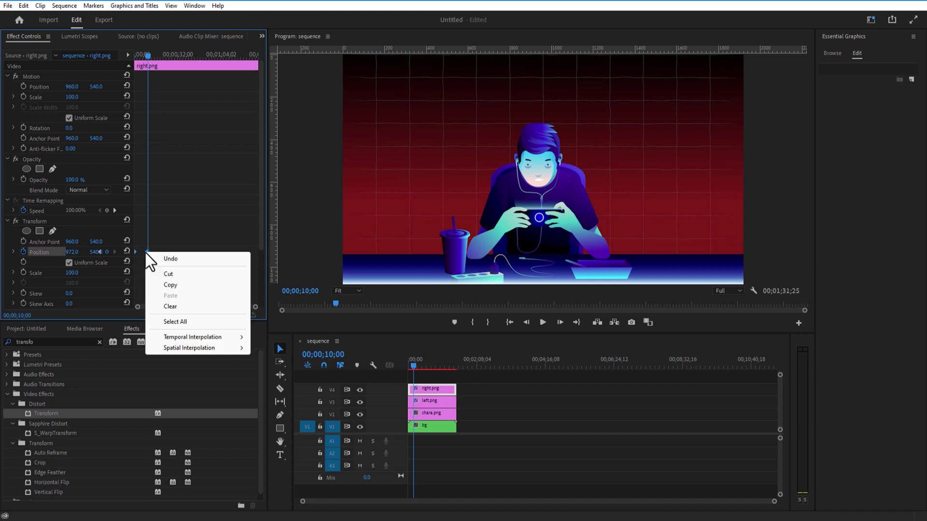
click(274, 360)
click(408, 367)
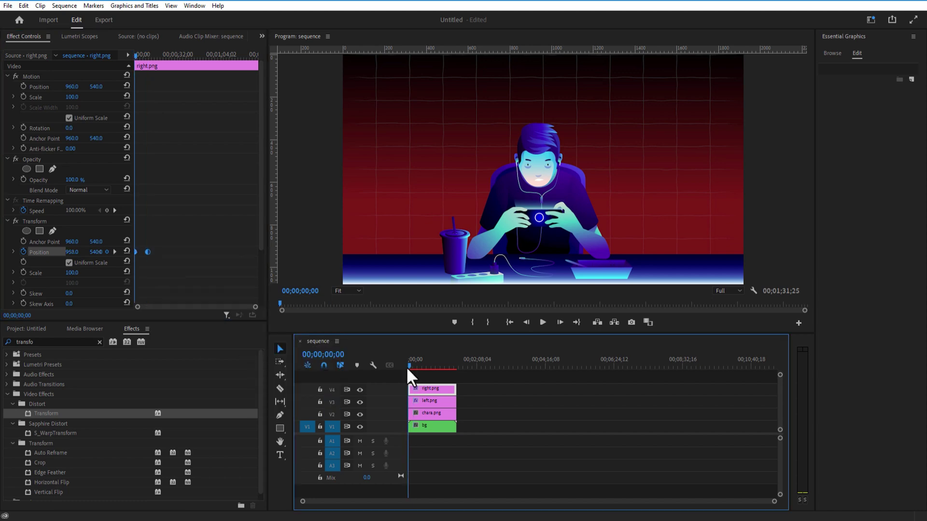
Nest the right.png, left.png and chara.png clips as a sequence named character and scrub through it.
drag(424, 378, 427, 421)
right_click(426, 391)
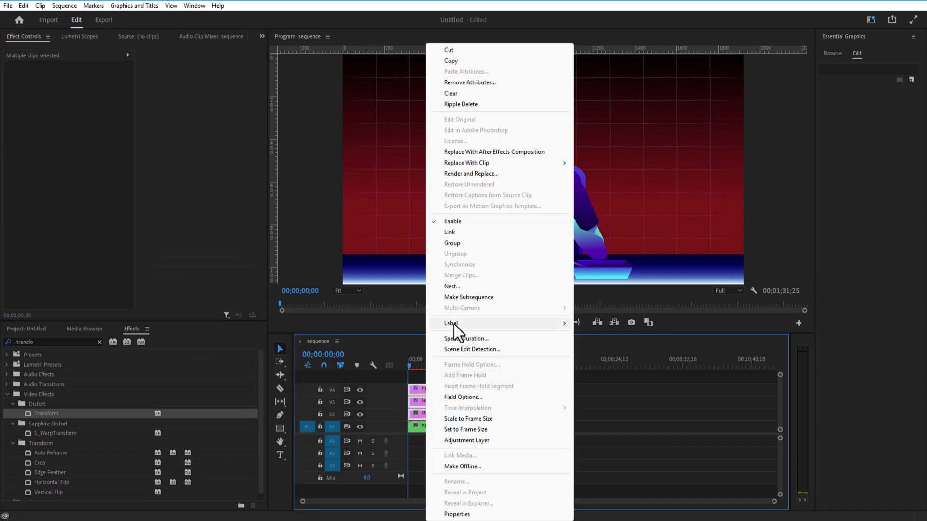
click(451, 286)
text(character)
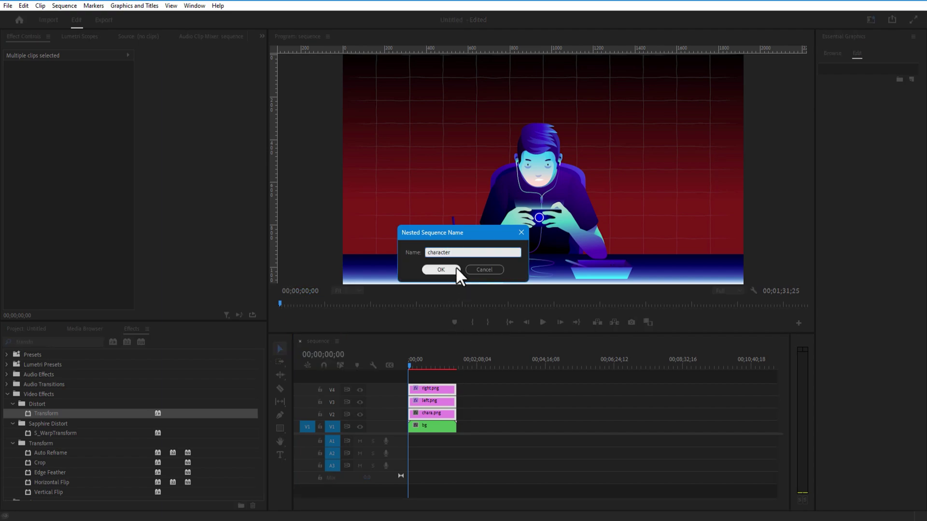
click(455, 267)
click(413, 373)
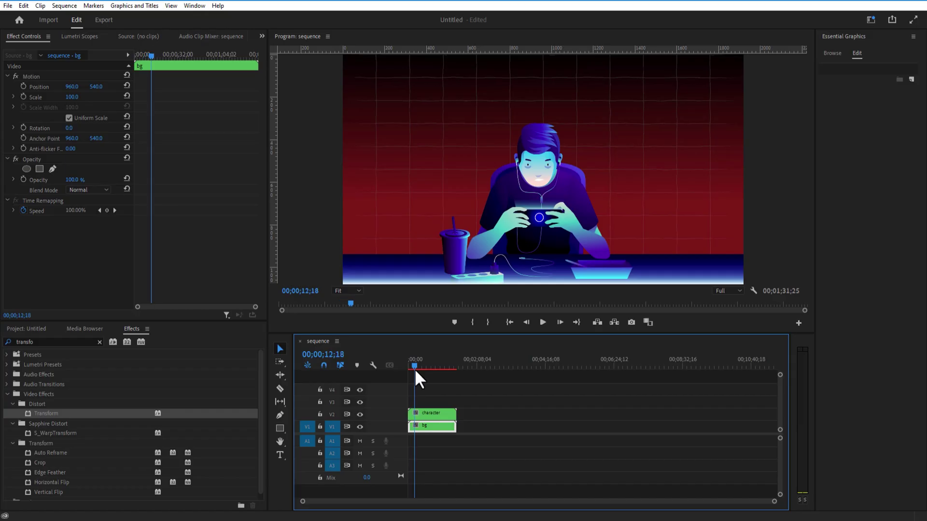
Keyframe the character clip's vertical Motion Position at 676 at 00;00;00;27 and at 557 at 00;00;10;24.
click(423, 416)
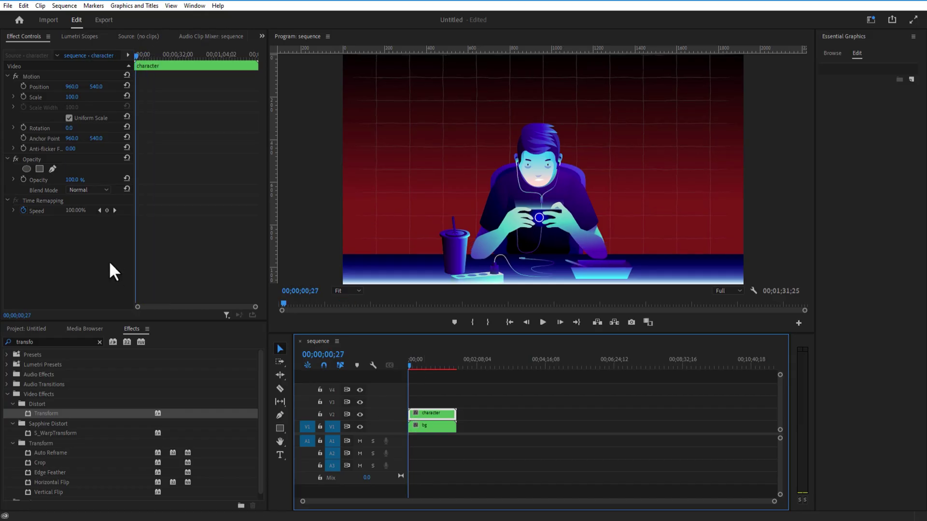
click(22, 87)
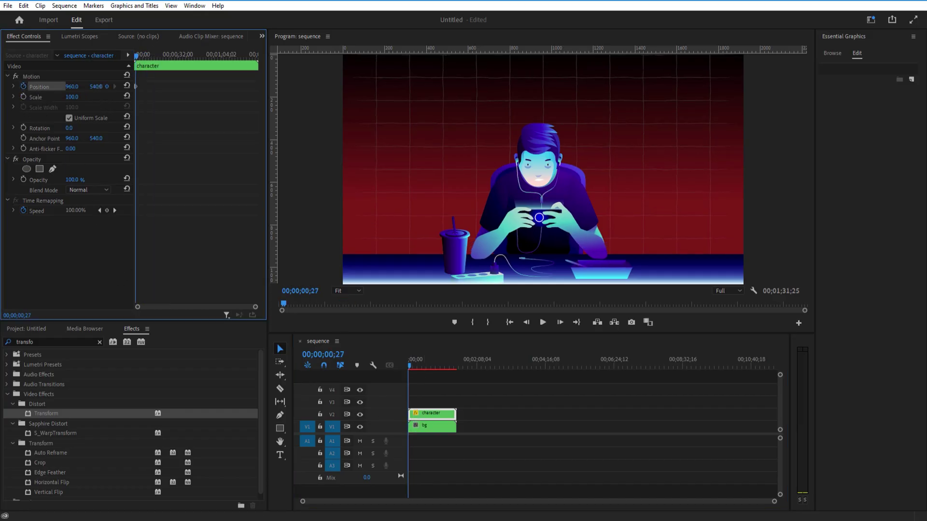
drag(95, 86, 139, 87)
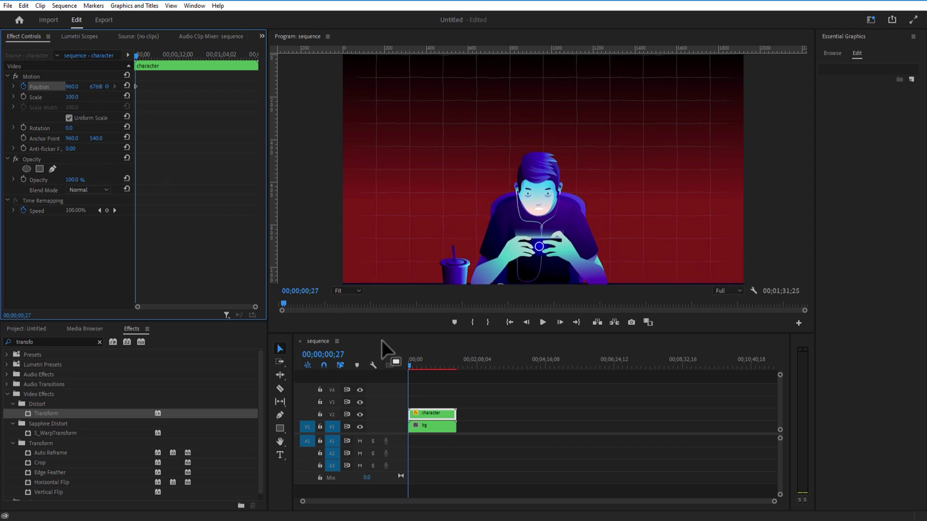
drag(416, 365, 413, 365)
drag(87, 94, 111, 94)
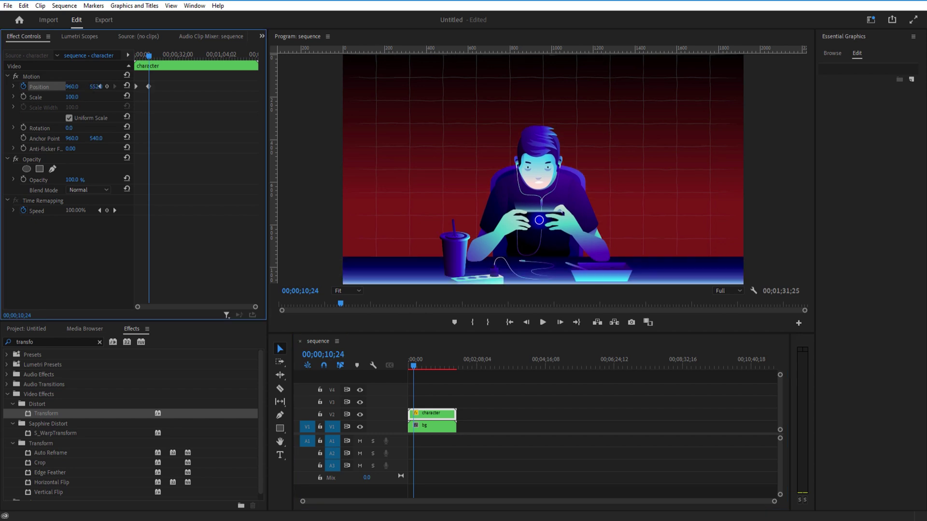
Review the right.png and left.png Position keyframes inside the character nest and preview the combined movement in the main sequence.
click(411, 367)
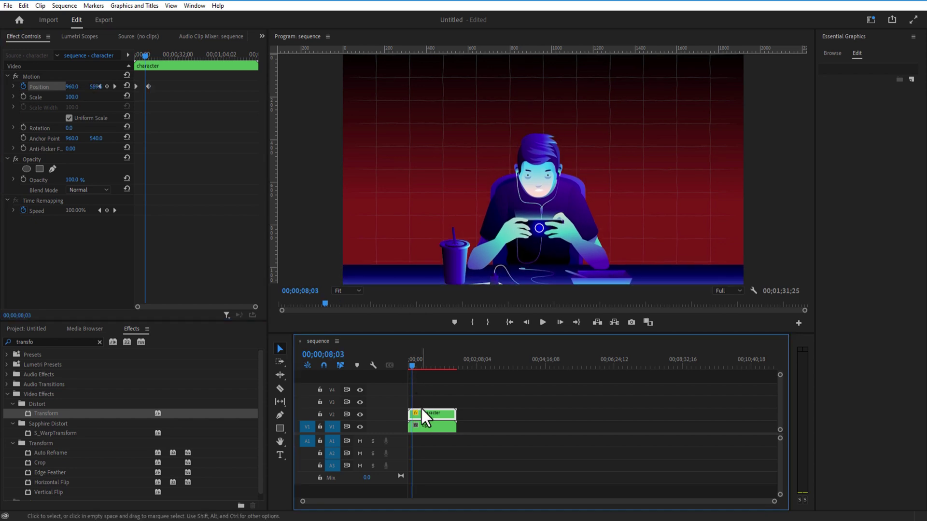
double_click(418, 412)
click(427, 388)
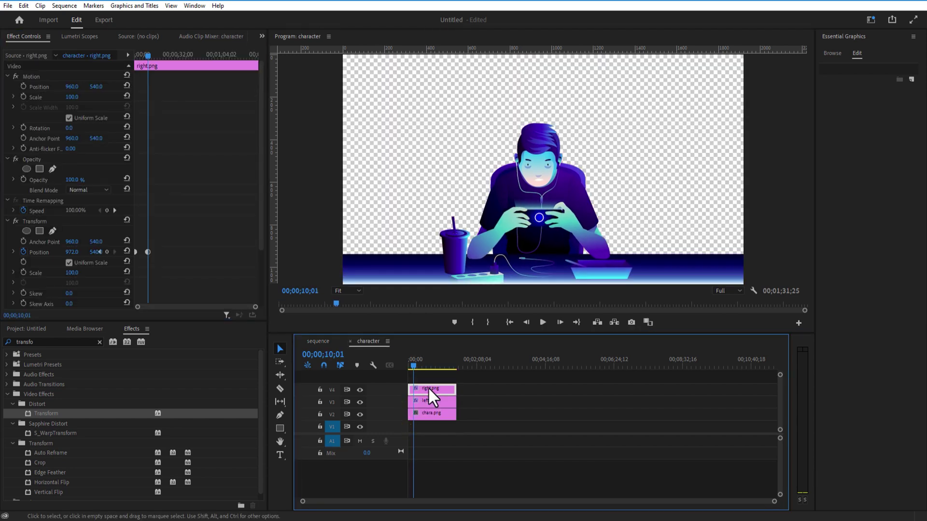
drag(169, 242, 146, 253)
click(437, 402)
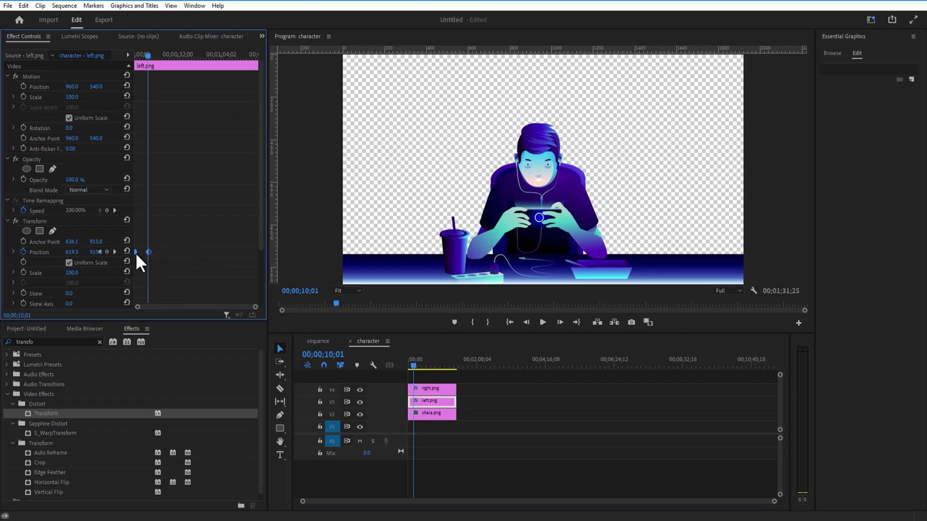
click(383, 363)
key(Home)
click(318, 341)
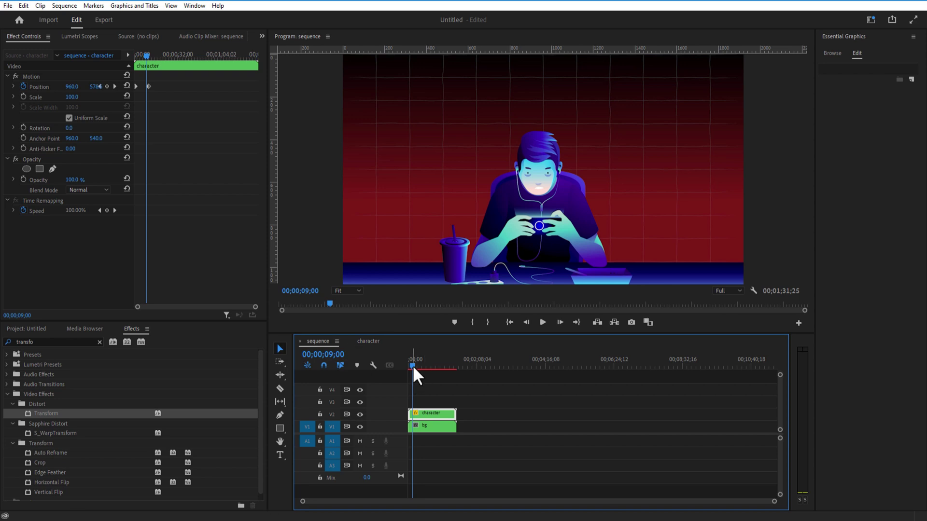
mouse_move(412, 365)
mouse_down()
mouse_move(405, 364)
mouse_move(420, 367)
mouse_up()
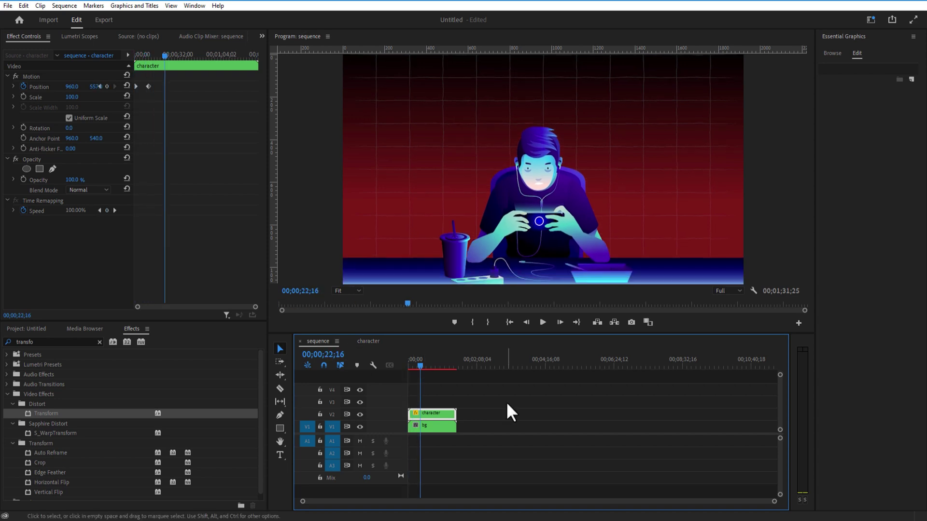
Find the Tint effect and apply it to the character clip.
click(59, 341)
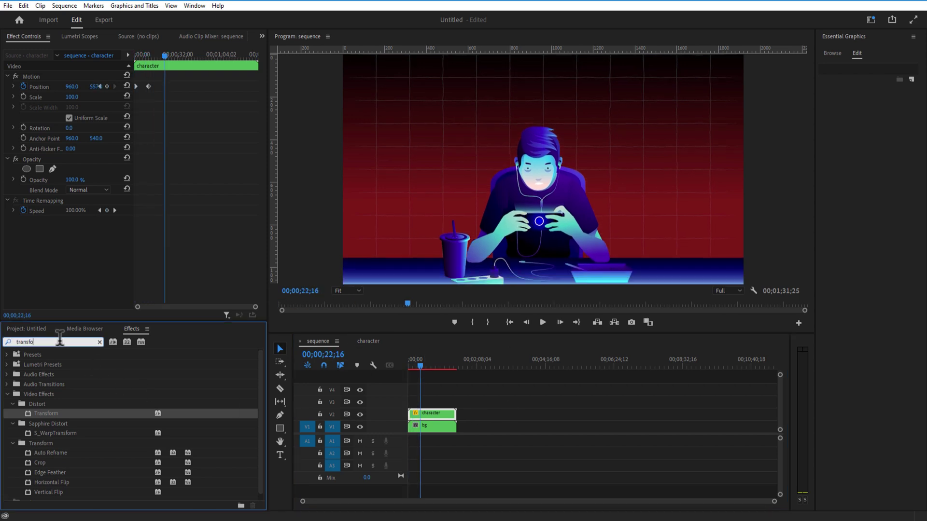
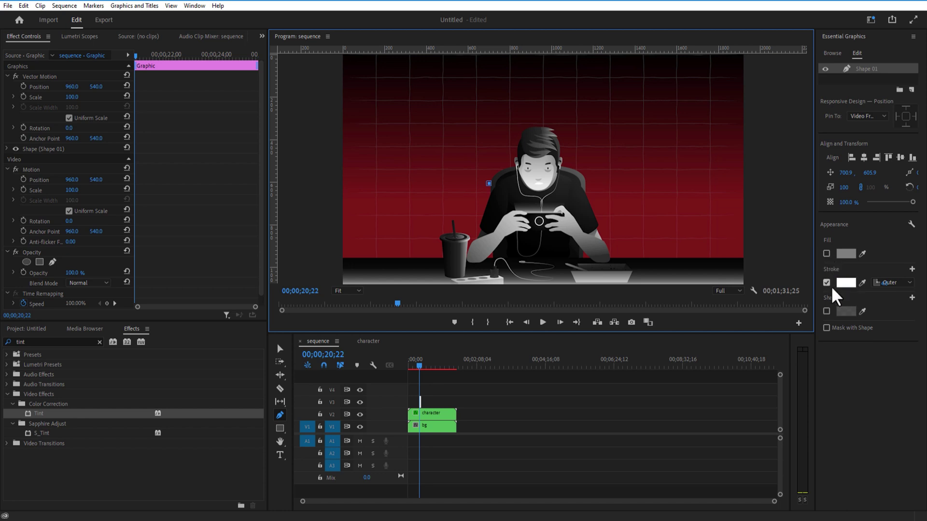
Draw a curved, white-stroked open path with the Pen tool, rising from the character's shoulder to beside and above the head.
drag(477, 115, 499, 103)
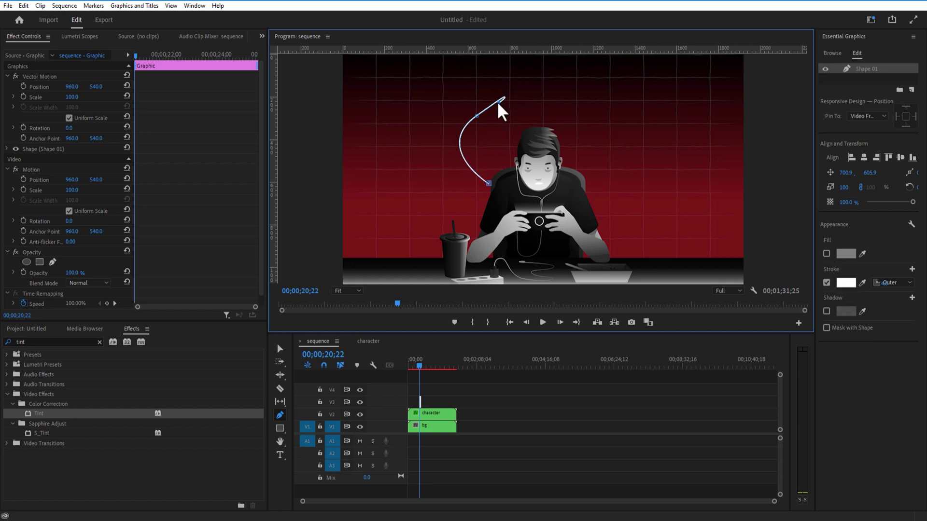
click(508, 95)
key(v)
click(457, 401)
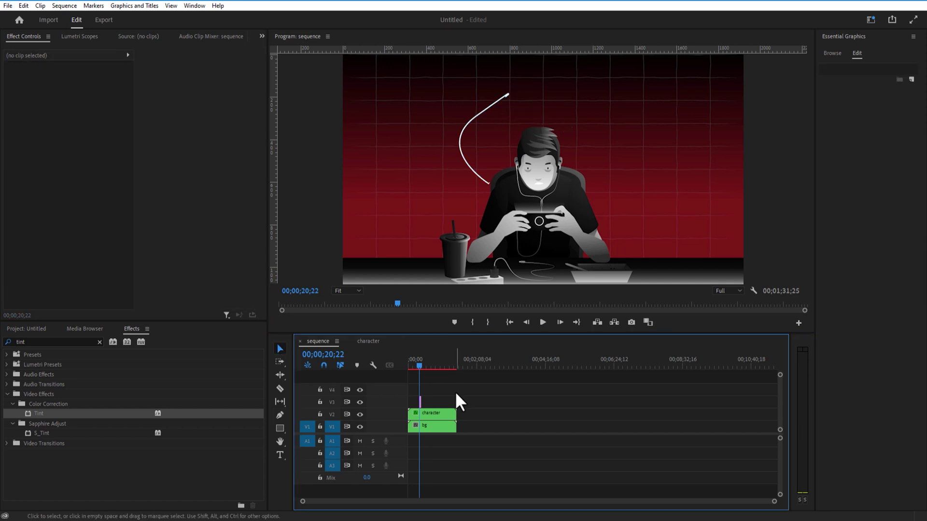
Extend the path graphic to the sequence end beneath the character clip, with Vector Motion scale 85 and horizontal position 906.
mouse_move(421, 401)
mouse_down()
mouse_move(458, 402)
mouse_move(429, 394)
mouse_move(431, 411)
mouse_up()
click(428, 402)
click(431, 411)
drag(476, 126, 487, 138)
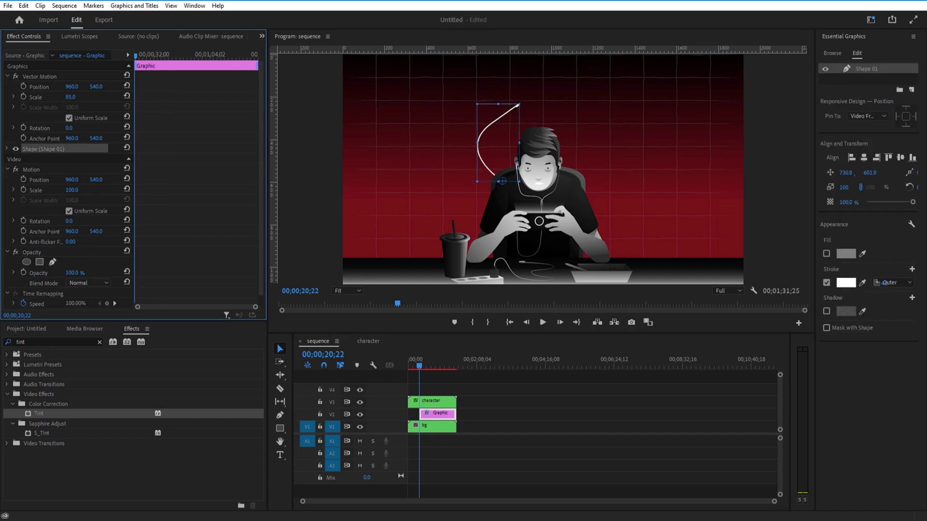
click(433, 418)
Find the Venetian Blinds video effect and apply it to the path graphic.
click(99, 341)
text(venet)
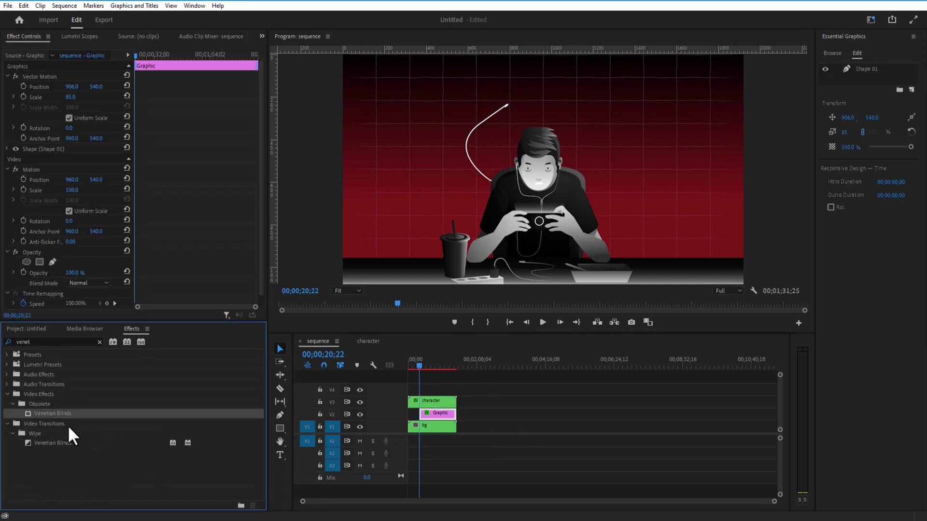
drag(53, 414, 439, 413)
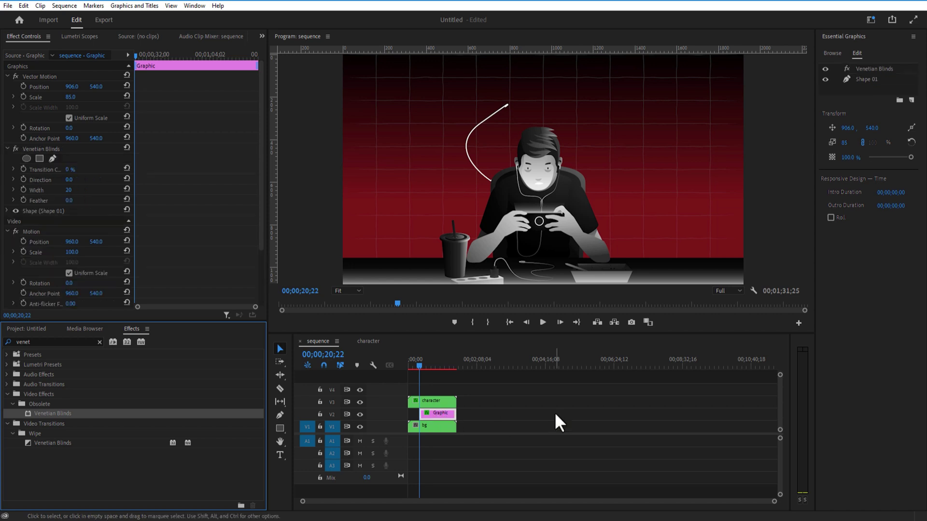
Set the graphic's Venetian Blinds transition completion to 30% and width to 52 to turn the path into dashes.
drag(261, 177, 255, 249)
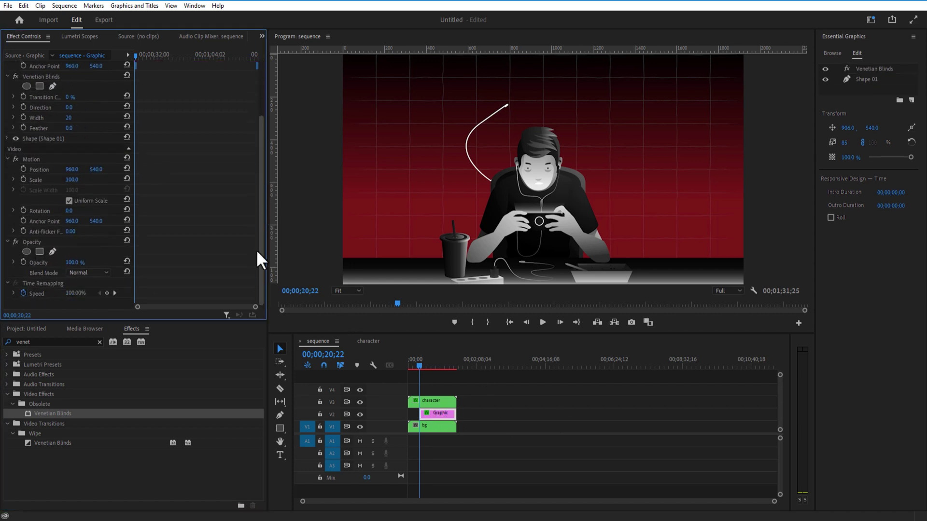
click(259, 210)
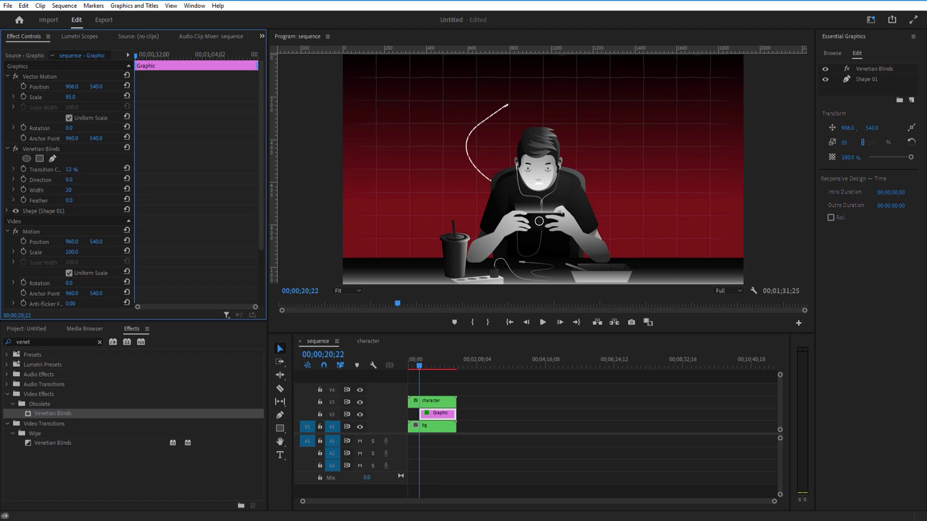
drag(80, 169, 83, 190)
click(441, 412)
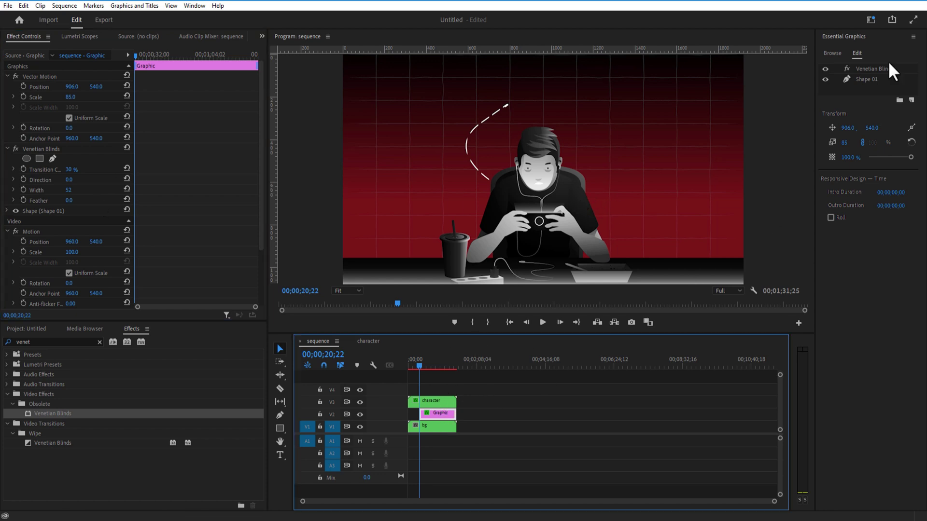
Adjust the stroke width of the dashed path shape, Shape 01.
click(869, 80)
click(888, 292)
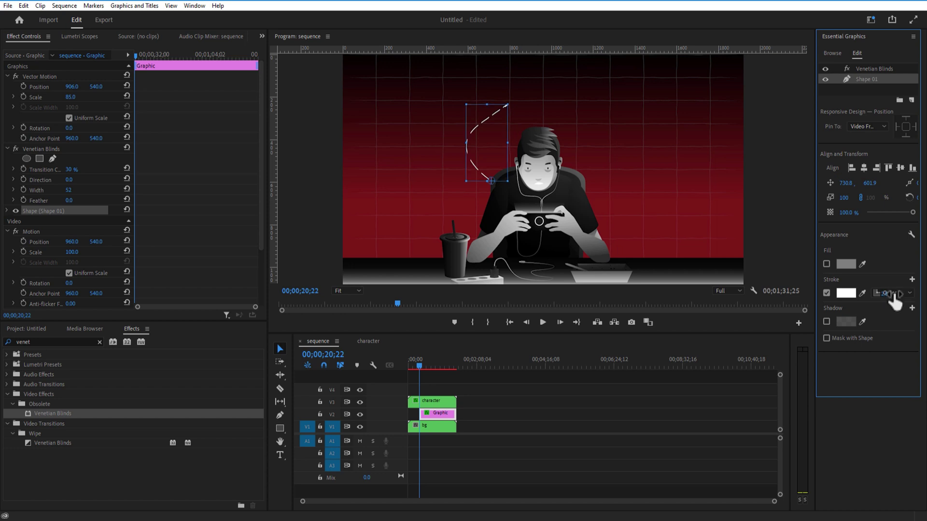
key(Return)
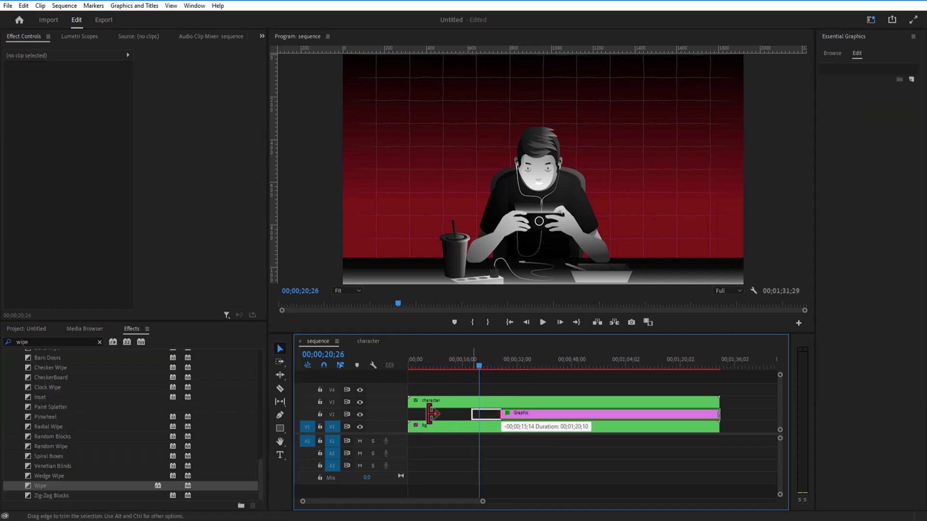
Extend the start of the path graphic back to the beginning of the sequence.
drag(432, 414, 386, 413)
click(514, 415)
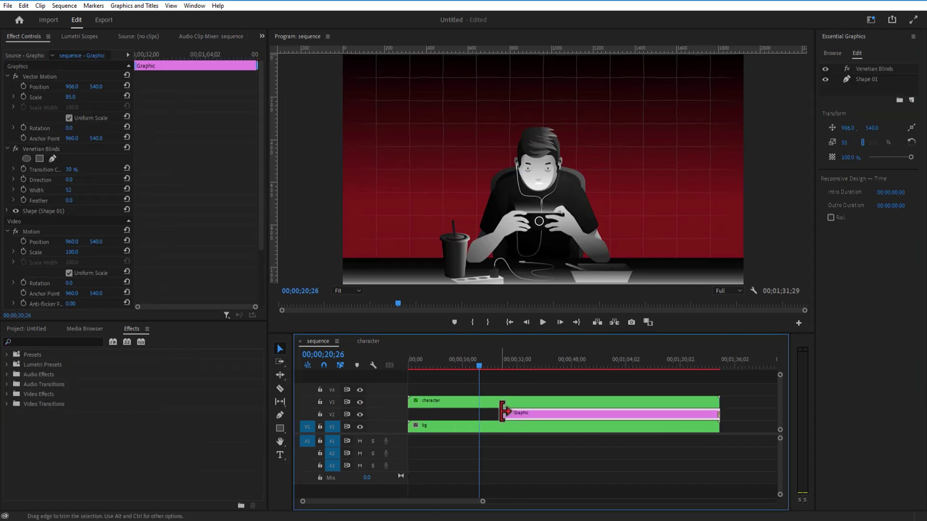
drag(501, 413, 392, 416)
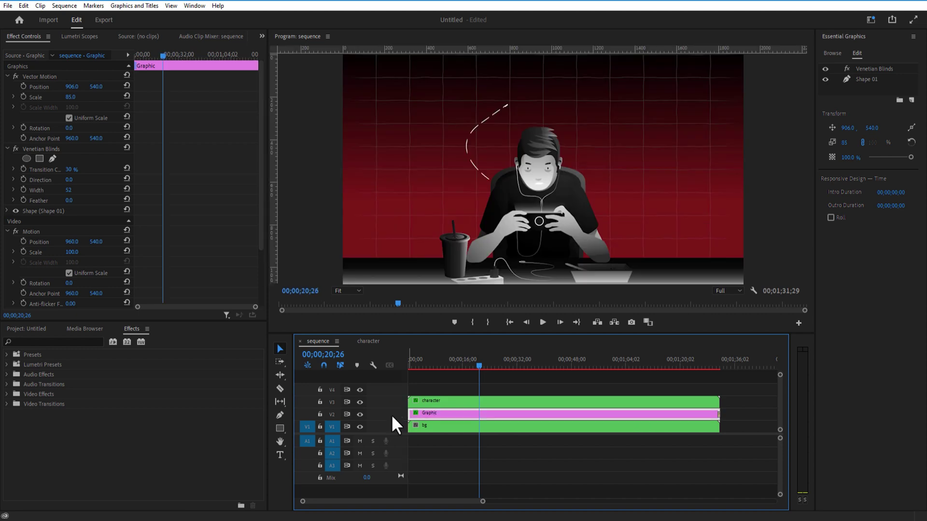
Find the Wipe video transition and add it to the start of the path graphic.
click(31, 342)
text(wipe)
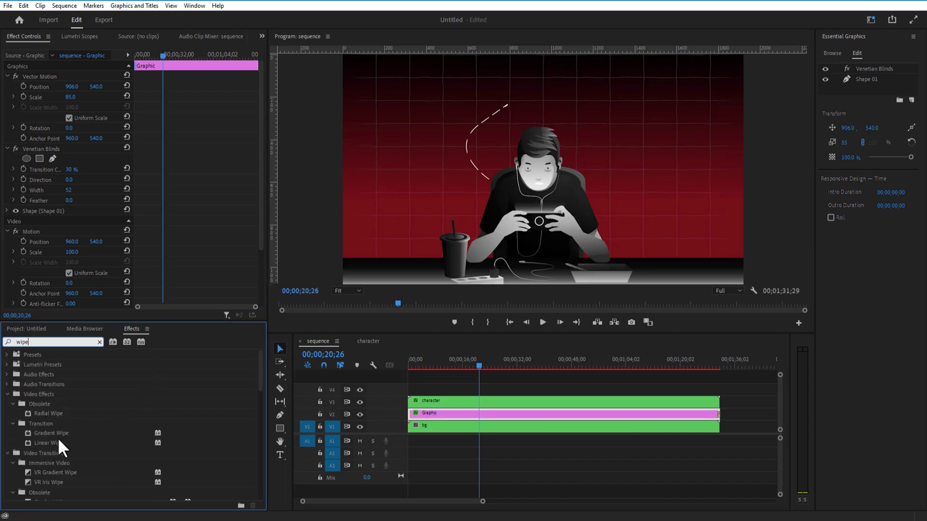
scroll(57, 437, down, 10)
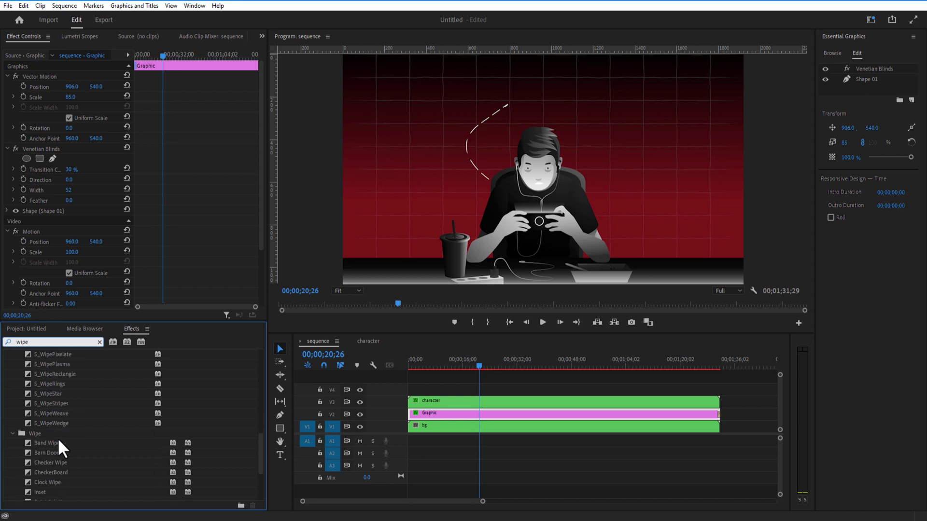
scroll(57, 439, down, 1)
drag(73, 486, 411, 415)
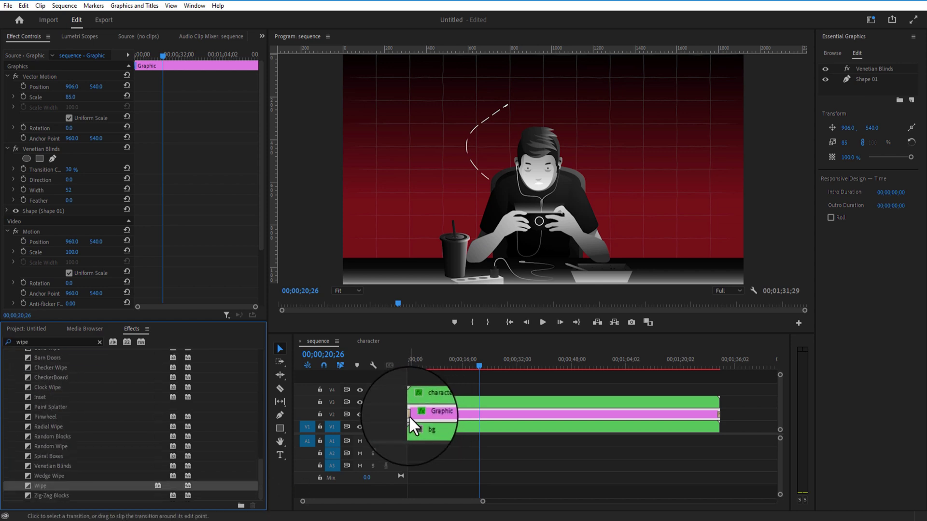
Set the Wipe transition's duration to 00;00;25;26 and preview how it reveals the dashed path.
click(409, 416)
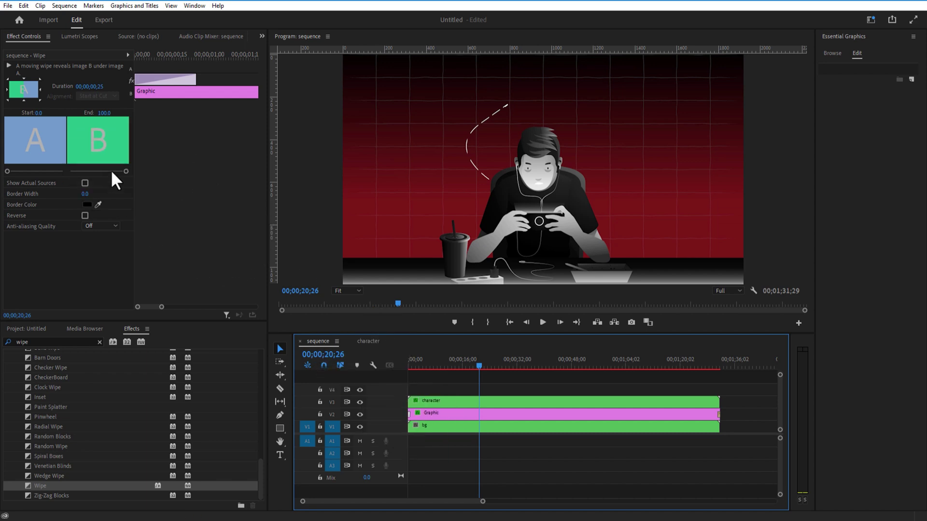
click(102, 89)
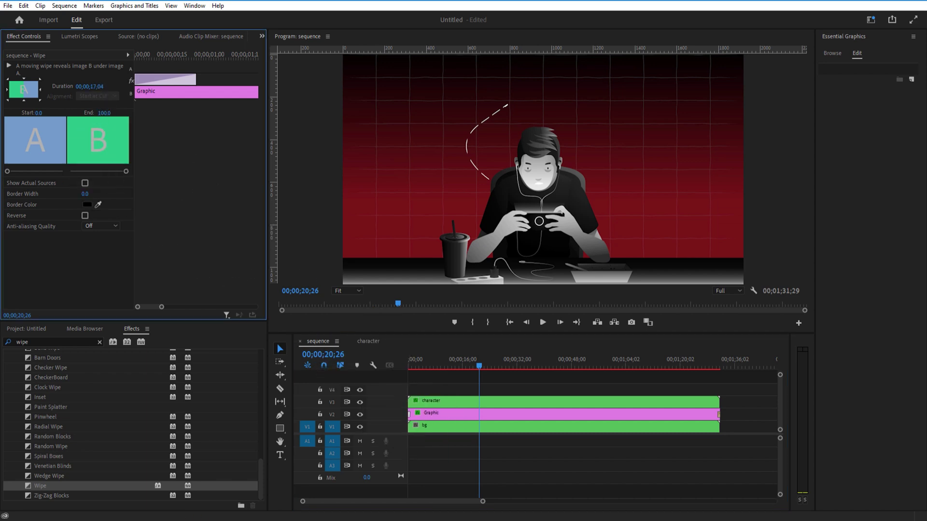
drag(91, 87, 95, 101)
click(456, 411)
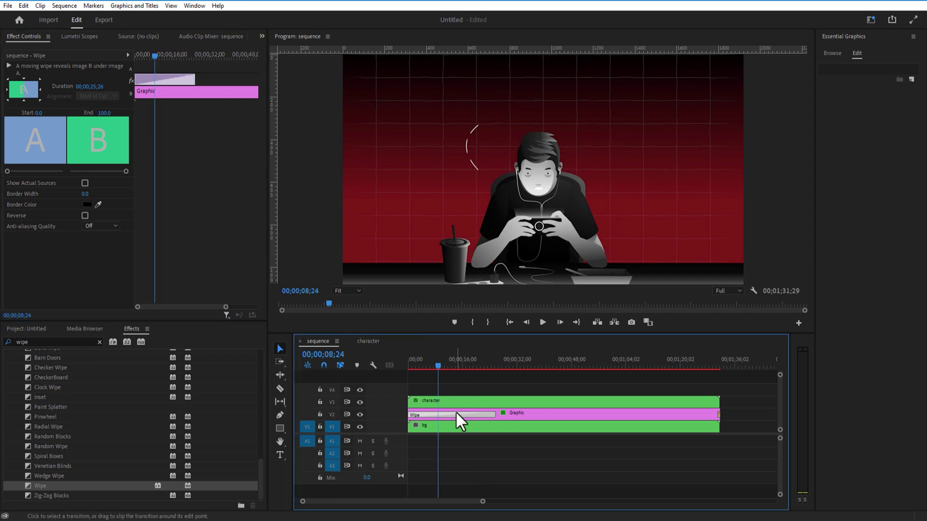
Delay the dashed path graphic and its Wipe to start about 15 seconds in, and move the playhead to 00;00;28;07.
drag(485, 420, 515, 420)
drag(435, 367, 478, 373)
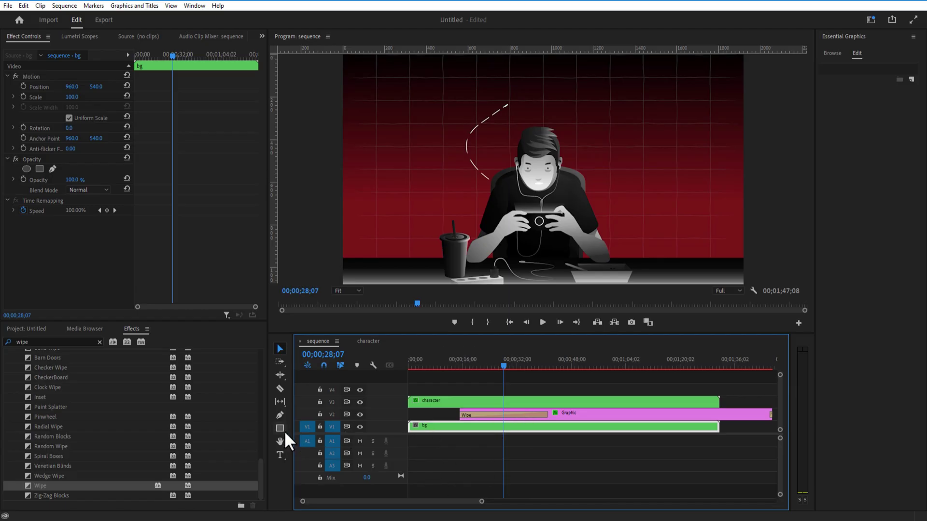
Draw an outlined rectangle about 456 by 81 pixels at the upper end of the dashed path, above the character's head.
click(283, 431)
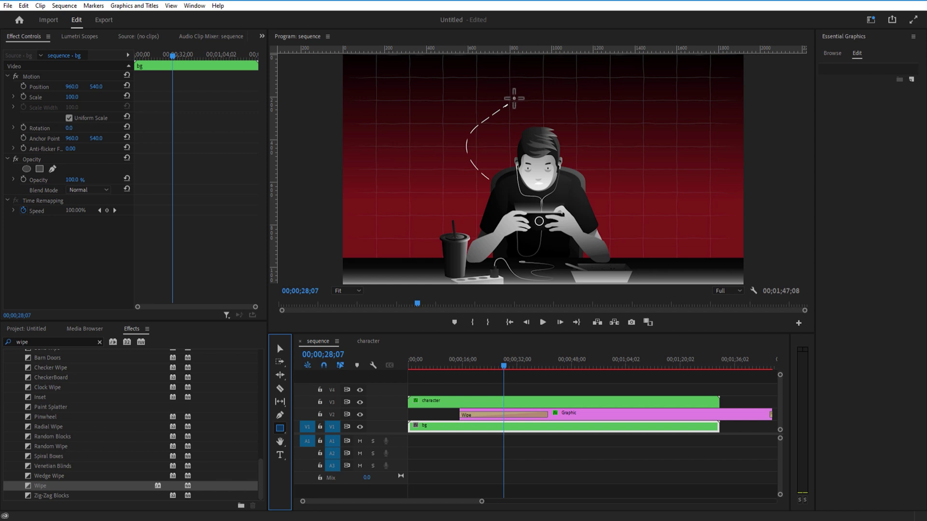
drag(514, 98, 608, 116)
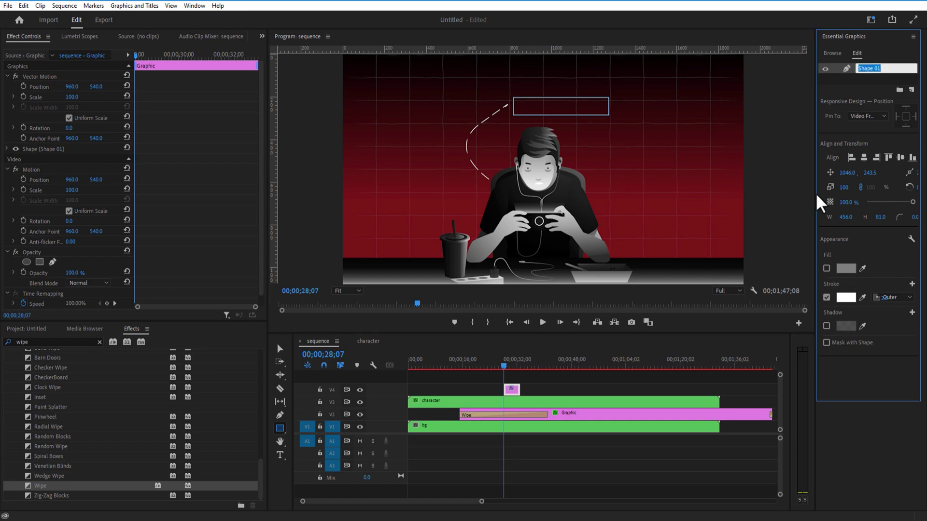
drag(816, 193, 775, 196)
Fully round the rectangle's corners into a pill shape and extend its clip to the end of the character clip.
drag(882, 172, 886, 174)
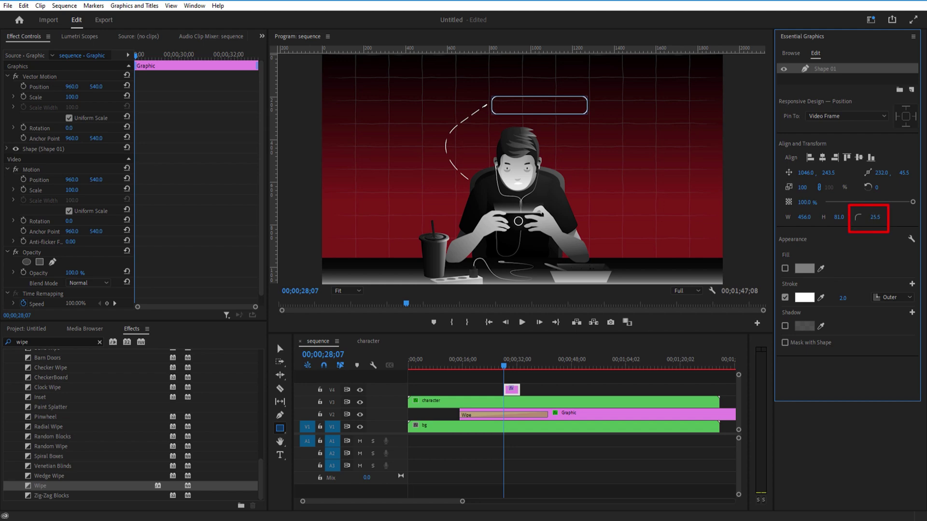
drag(874, 216, 877, 216)
click(514, 391)
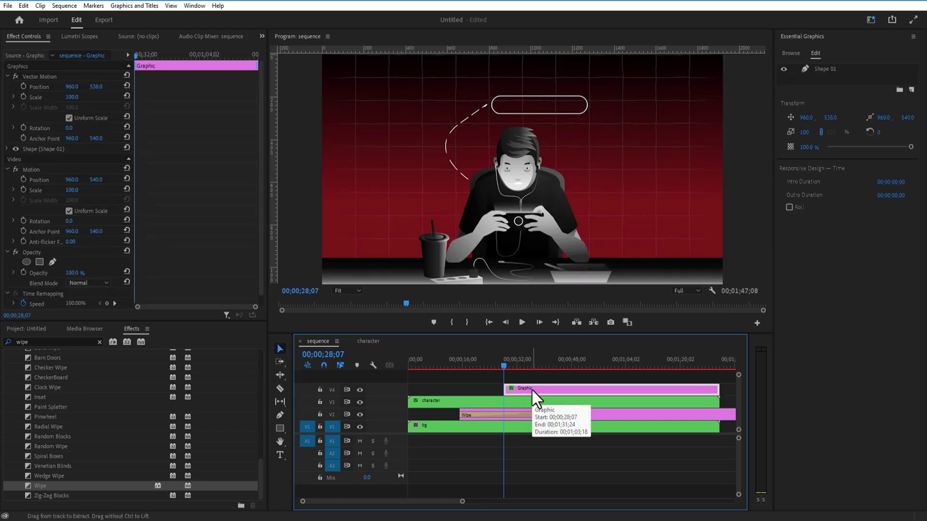
Draw a separate rectangle graphic about 410 by 47 pixels inside the rounded outline box.
click(549, 442)
click(280, 429)
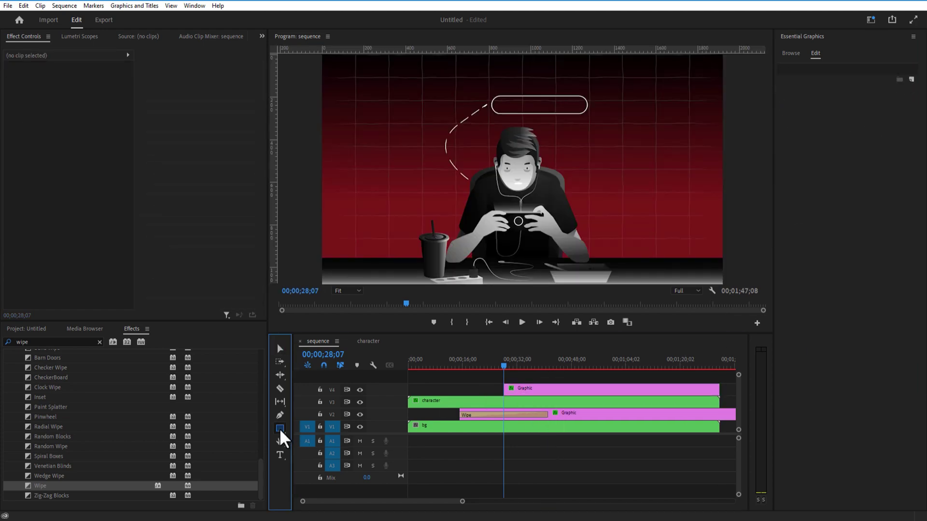
drag(495, 99, 506, 110)
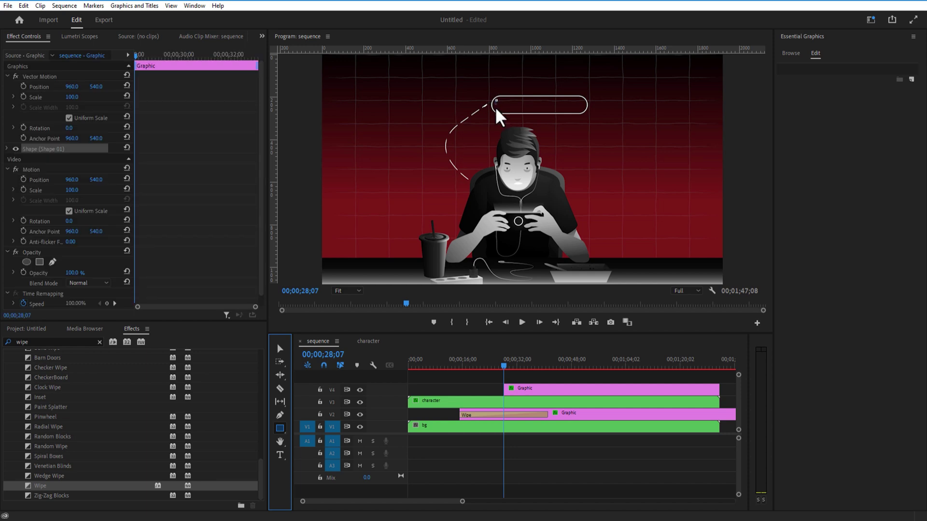
drag(577, 110, 582, 112)
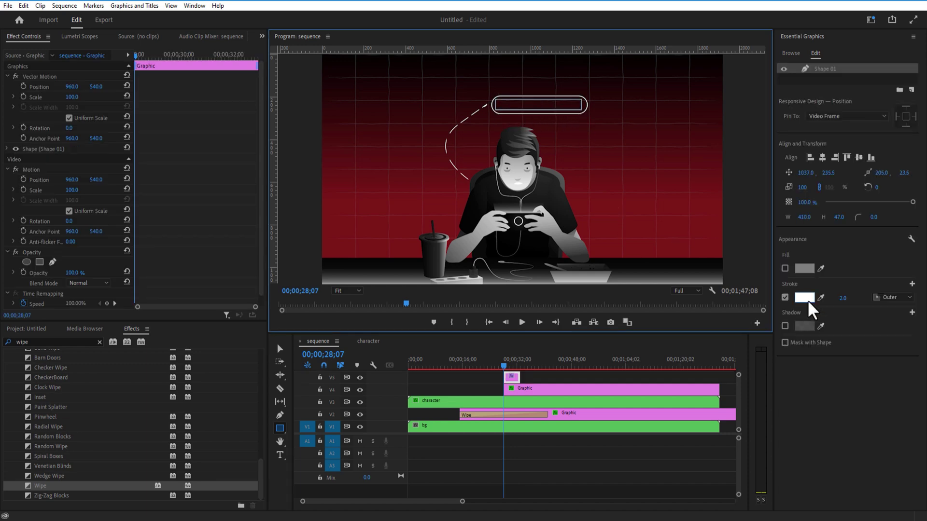
Turn off the inner rectangle's stroke and give it a solid green fill, 35D41B.
click(785, 297)
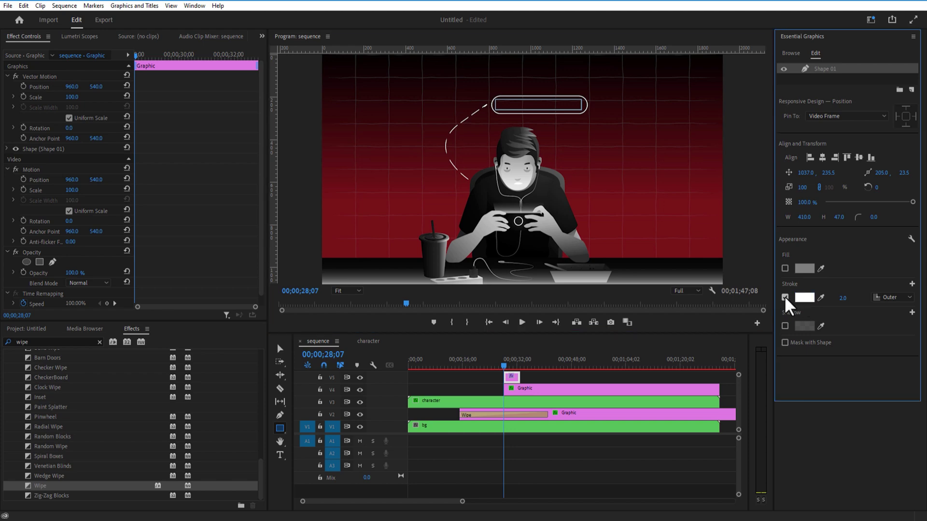
click(785, 269)
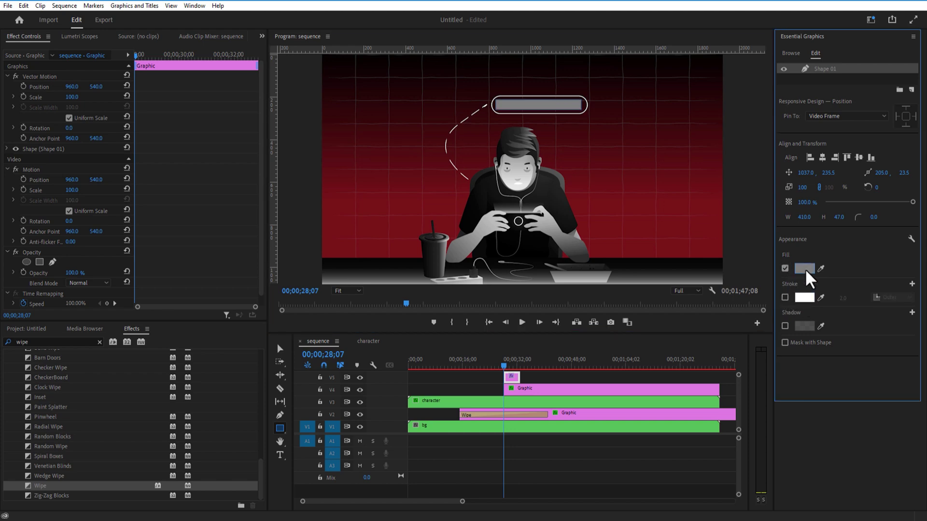
click(805, 268)
click(480, 240)
click(453, 306)
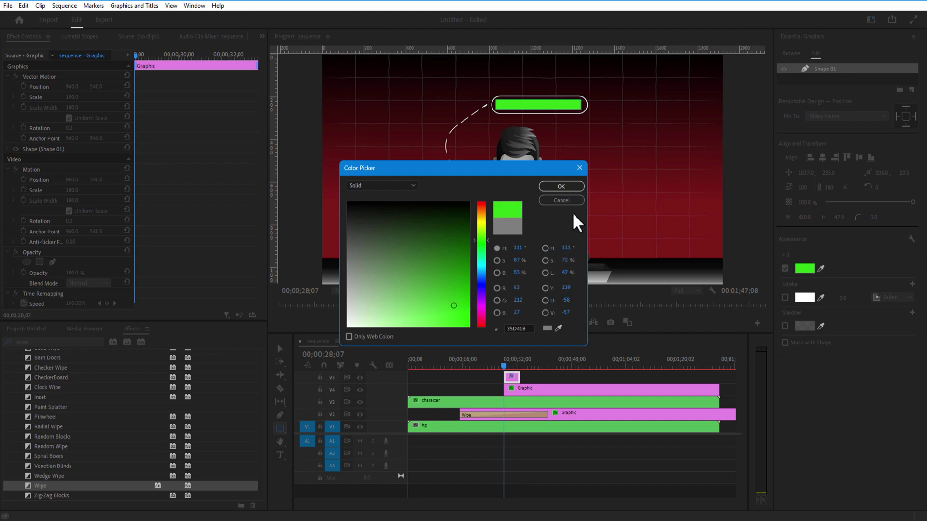
click(566, 187)
Extend the inner rectangle's clip to match the outer box, and fit it inside the outline with corner radius 40.4 and scale 106.
drag(519, 377, 718, 390)
click(875, 230)
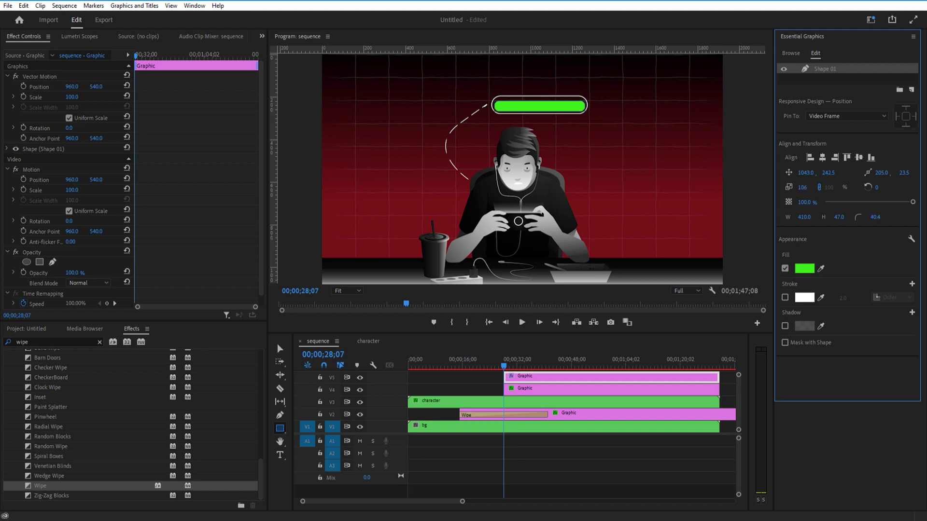
click(547, 109)
click(280, 349)
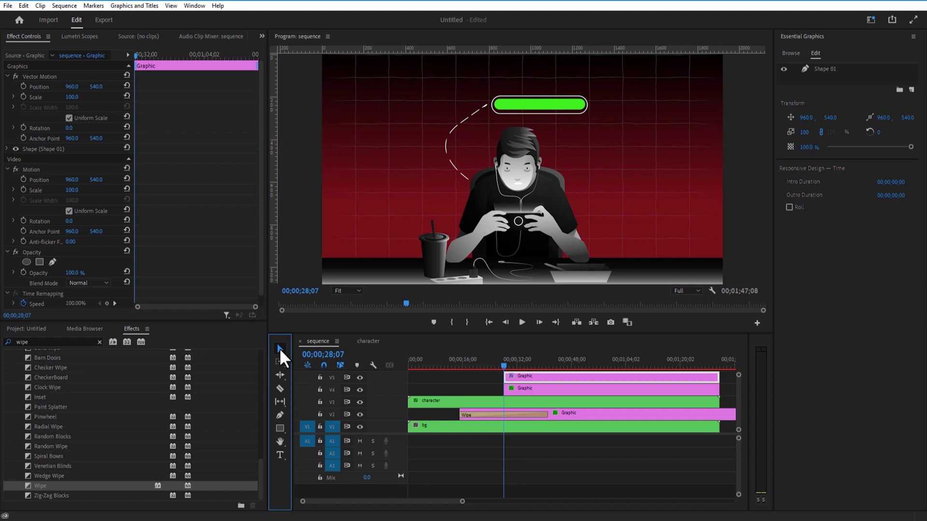
click(559, 108)
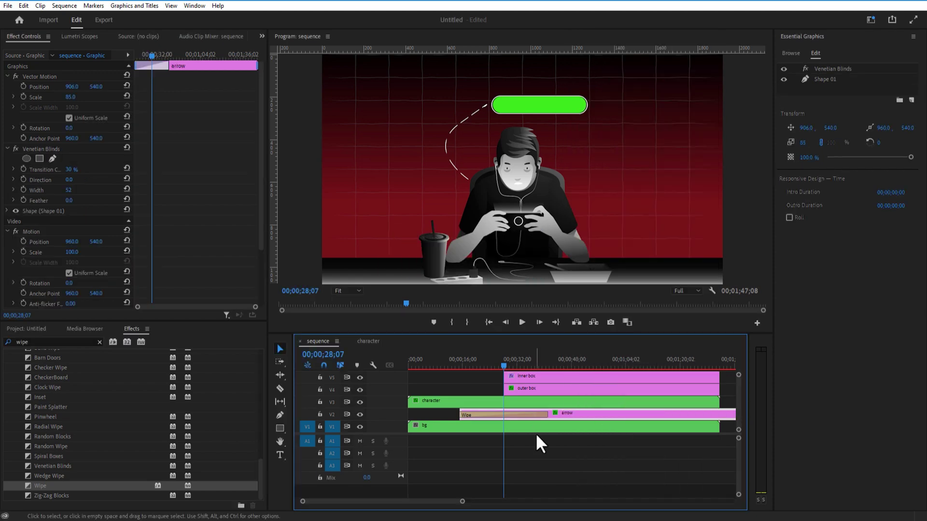
Find the Crop video effect and apply it to the inner box clip.
click(527, 376)
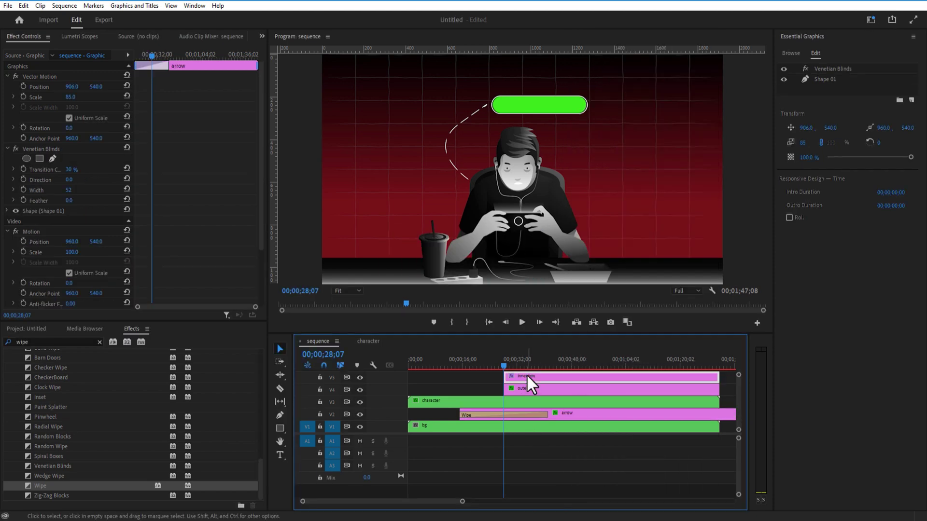
click(46, 342)
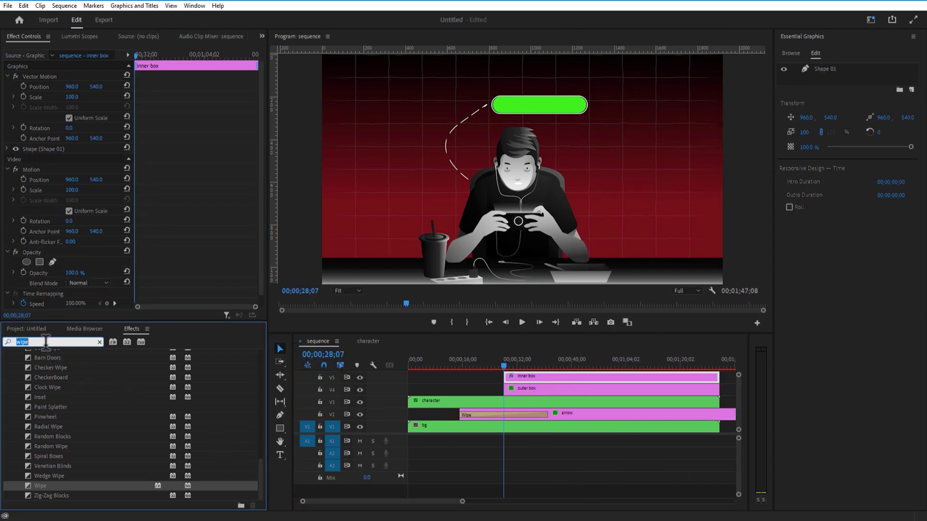
text(rop)
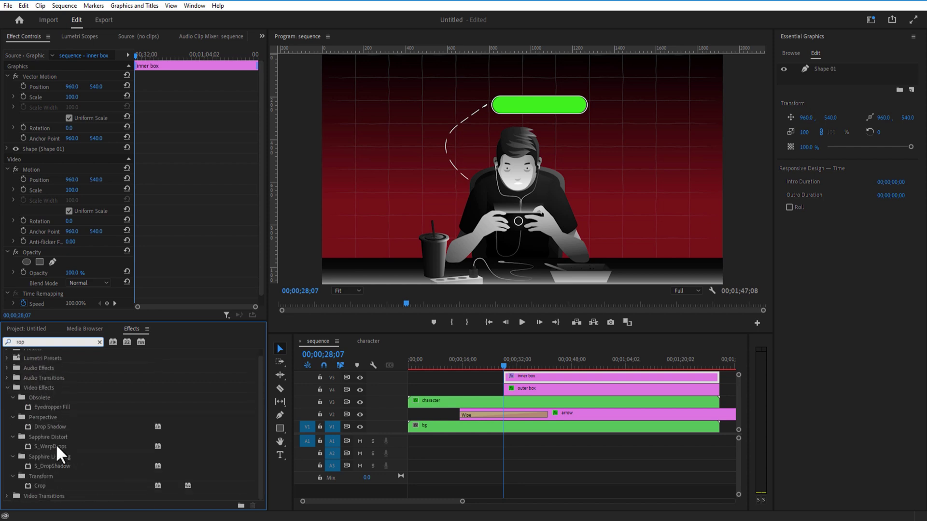
drag(73, 487, 529, 376)
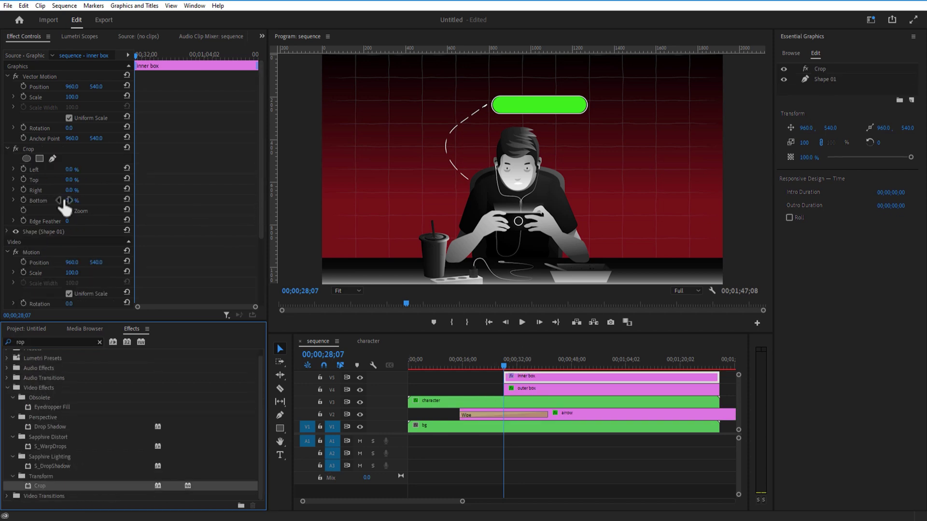
Animate the Crop effect's Right value from 55% at 00;00;28;07 to 34% at 00;00;45;12, and preview the bar filling.
click(22, 188)
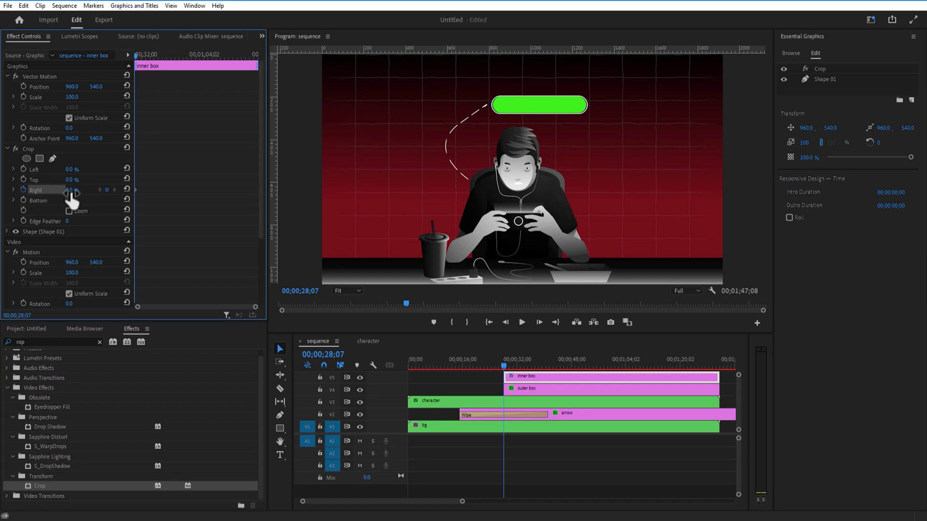
drag(71, 190, 102, 190)
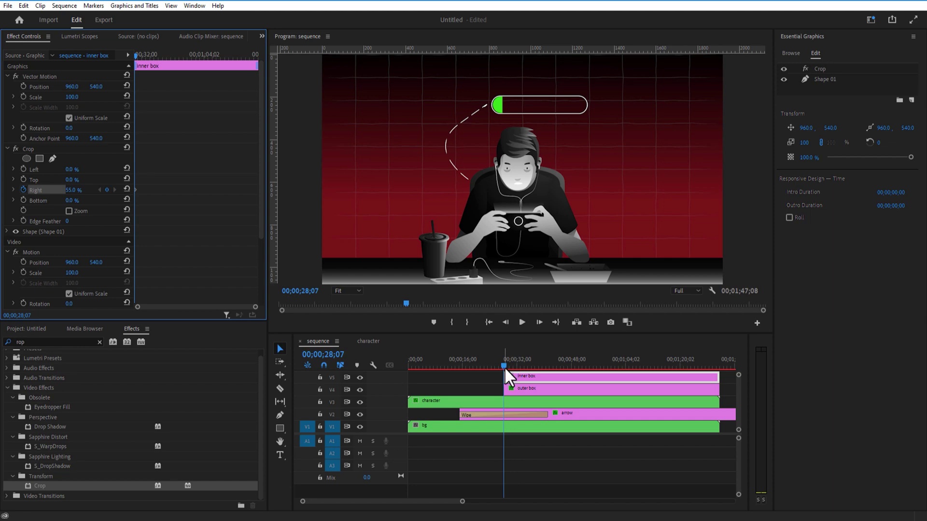
drag(504, 366, 562, 384)
drag(75, 190, 64, 190)
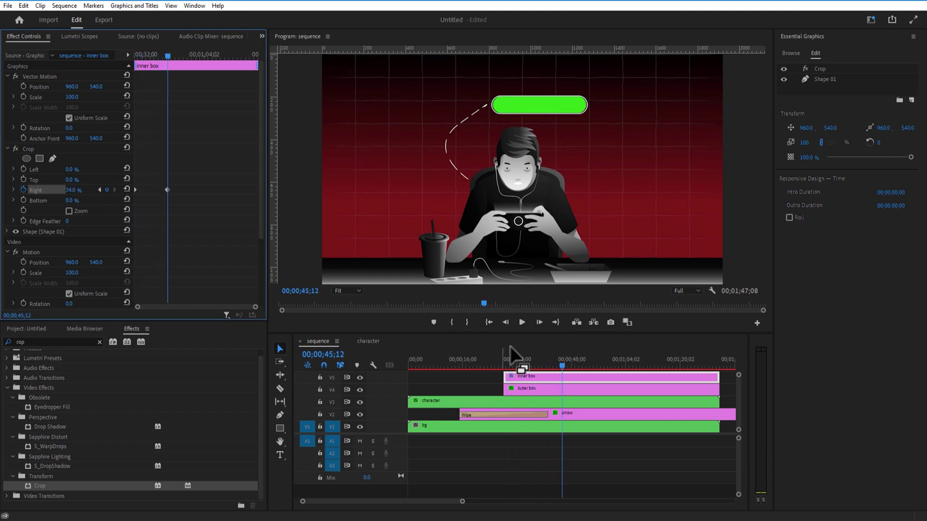
drag(561, 363, 535, 371)
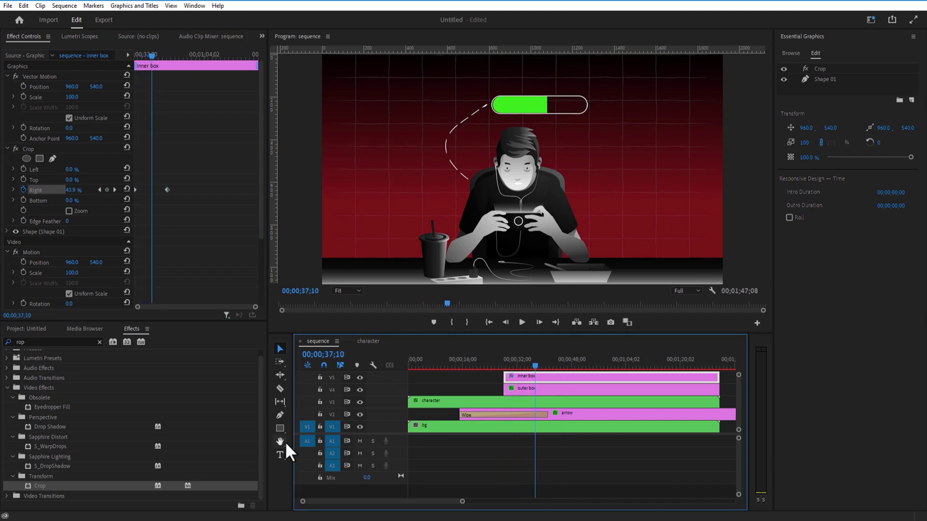
Add the text DOPAMINE to the inner box graphic in Bell MT Bold, size 35, centred on the bar.
click(478, 450)
click(280, 455)
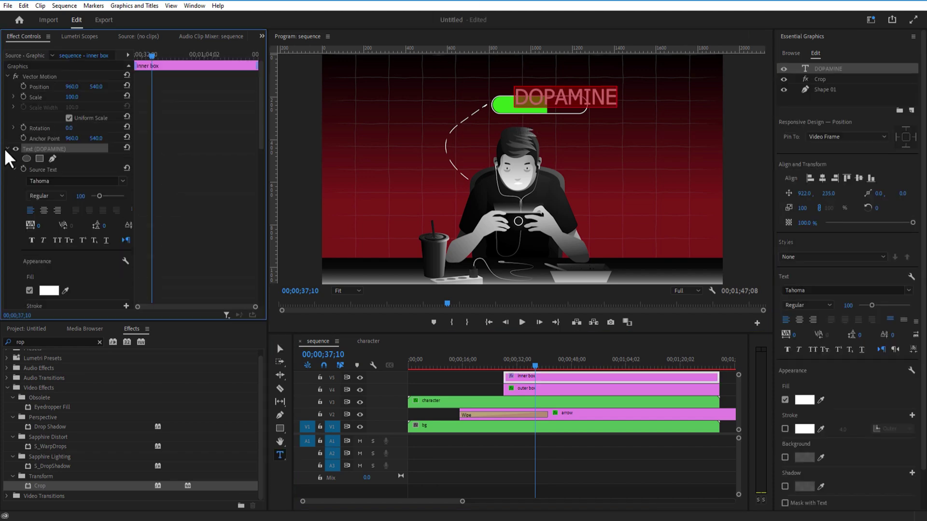
click(73, 181)
scroll(116, 319, down, 3)
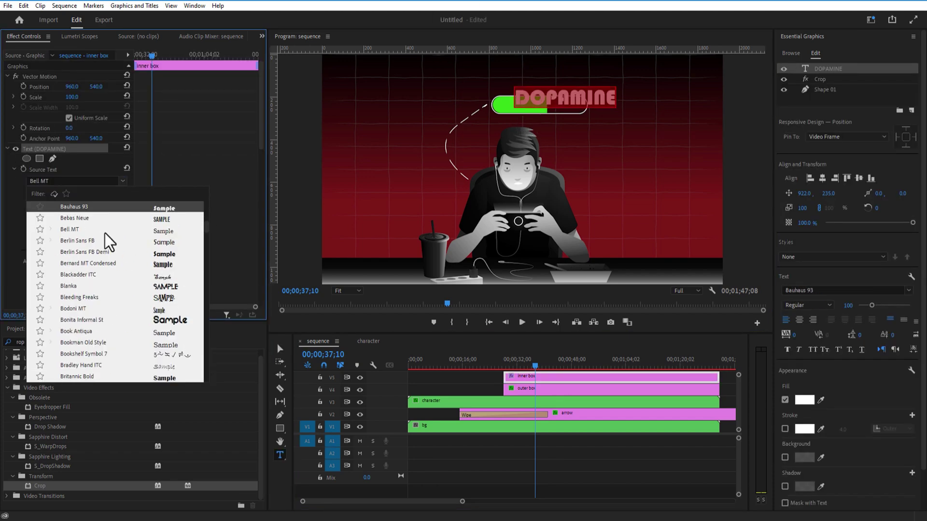
click(103, 238)
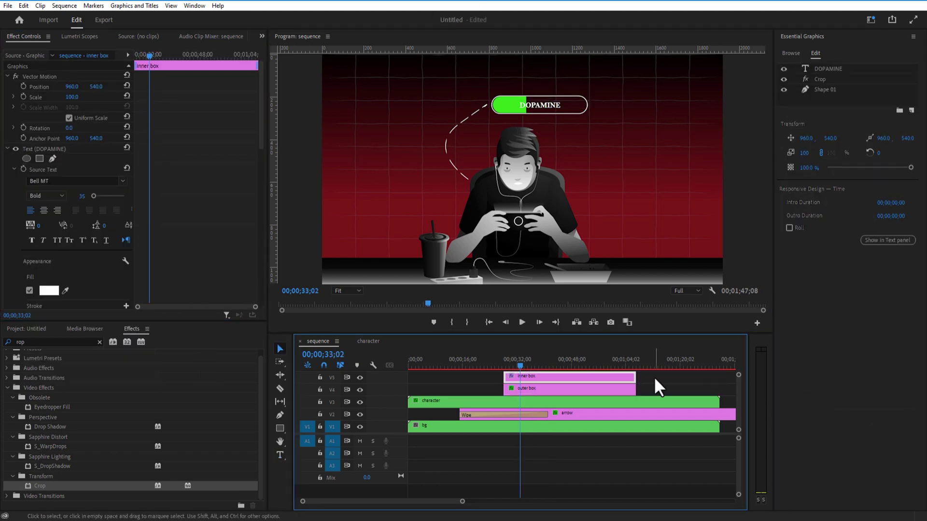
Nest the inner box and outer box clips into a sequence named rounded.
drag(654, 373, 583, 386)
right_click(580, 381)
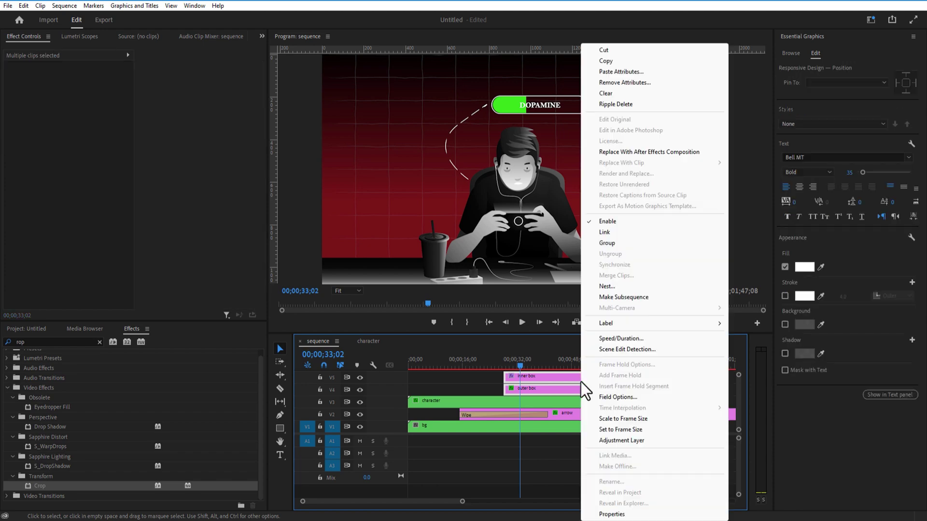
click(609, 286)
text(rounded)
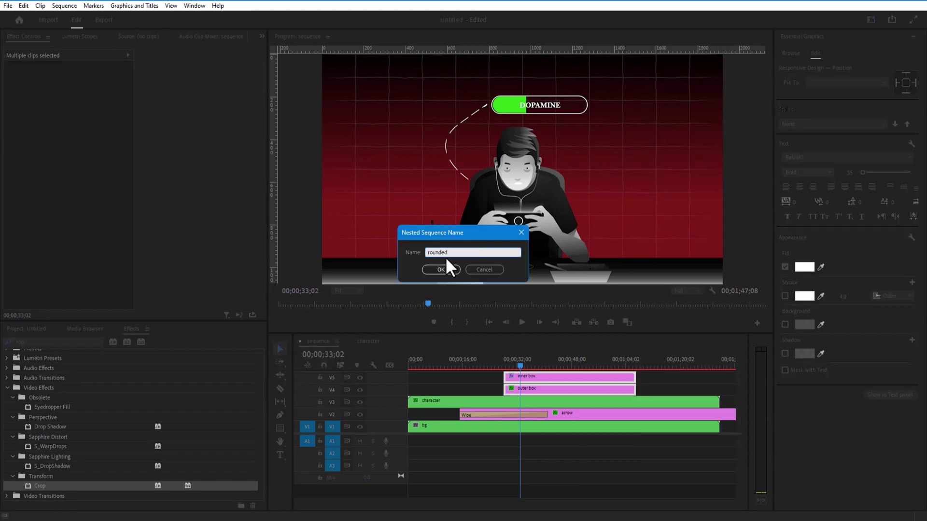
click(441, 269)
Place the rounded clip beneath the character clip starting at 00;00;29;20, positioned at 831, 833 with scale 80.
drag(483, 367, 511, 376)
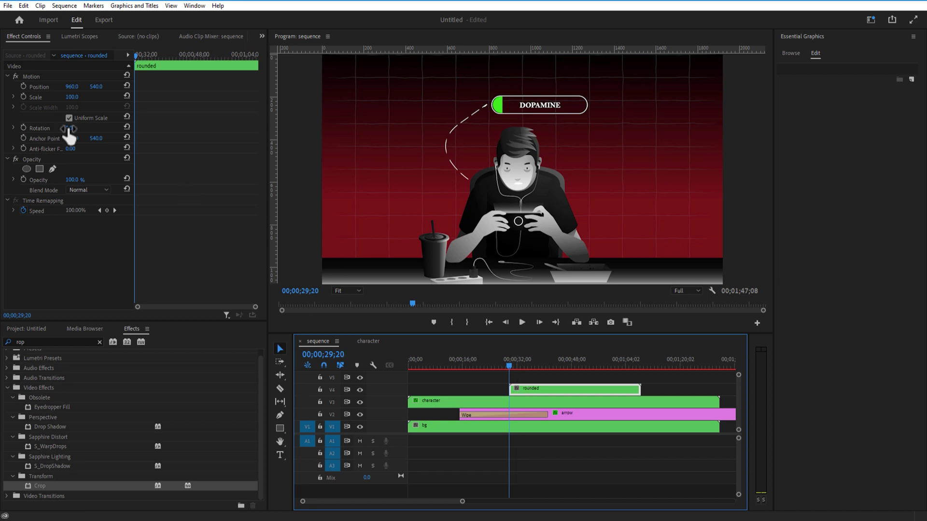
drag(71, 86, 130, 86)
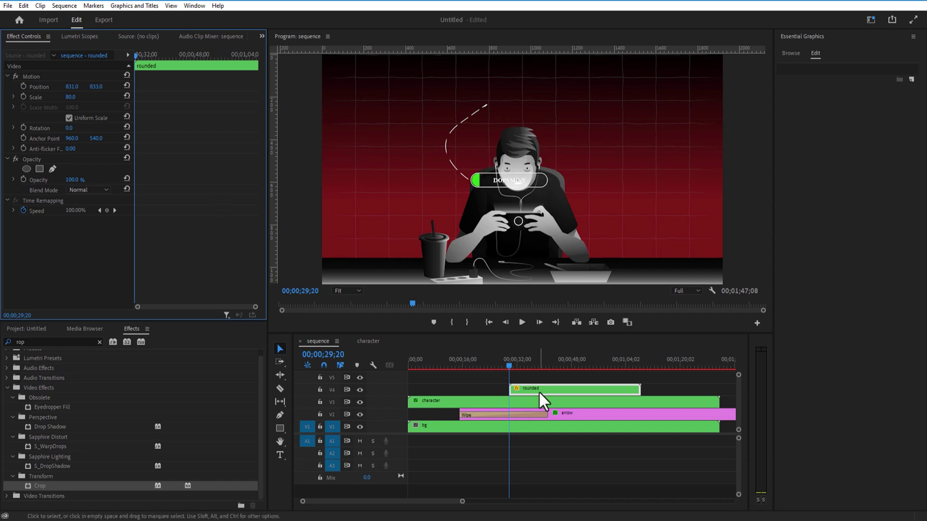
drag(539, 391, 525, 408)
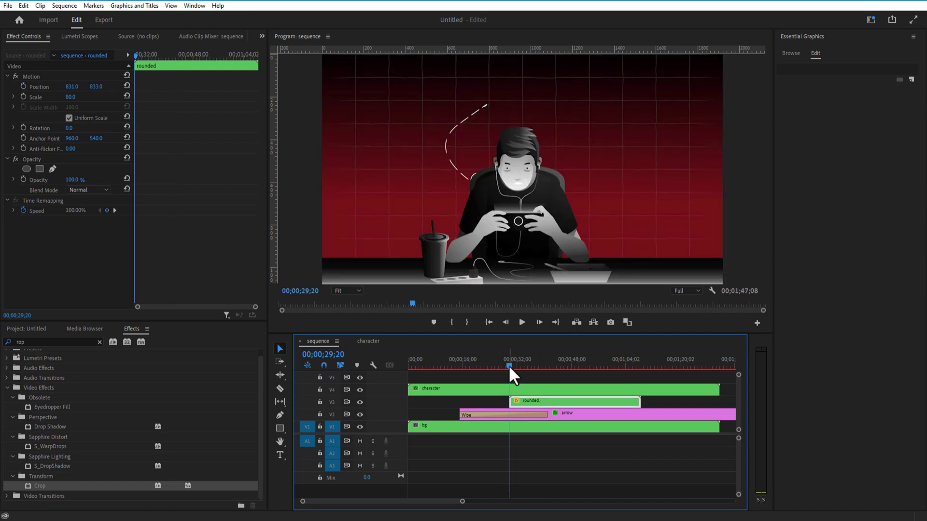
Keyframe the rounded clip's start at position 831, 873 and scale 80, and set its vertical position to 723 at 00;00;33;09.
click(32, 96)
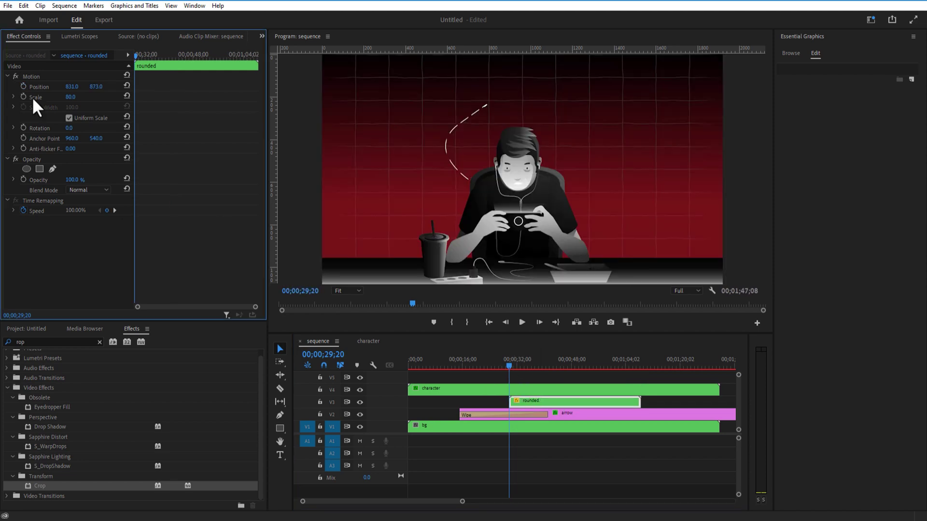
click(22, 86)
mouse_move(135, 57)
mouse_down()
mouse_move(147, 59)
mouse_move(129, 61)
mouse_move(146, 65)
mouse_up()
click(96, 86)
text(723)
key(Return)
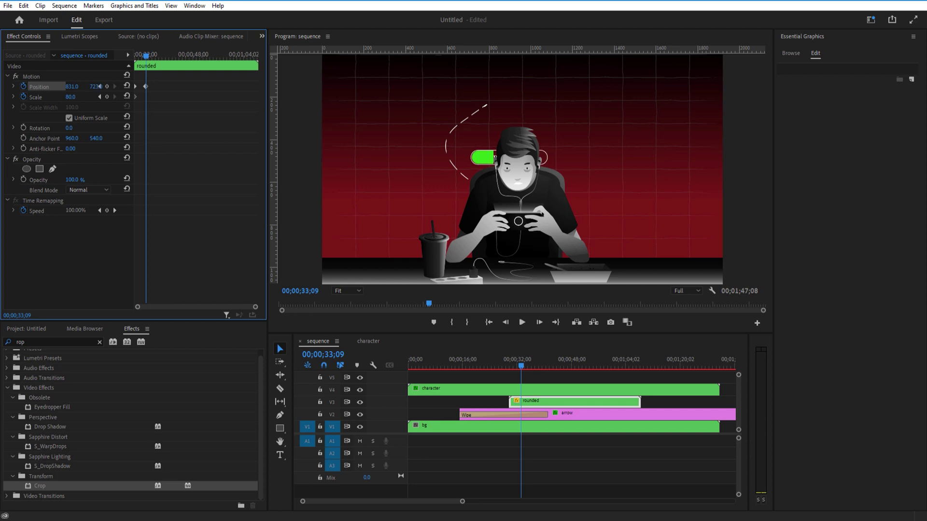
Raise the rounded clip's end keyframe to vertical position 487 with scale 85, and preview the bar rising.
text(487)
key(Return)
key(Tab)
text(89)
key(Return)
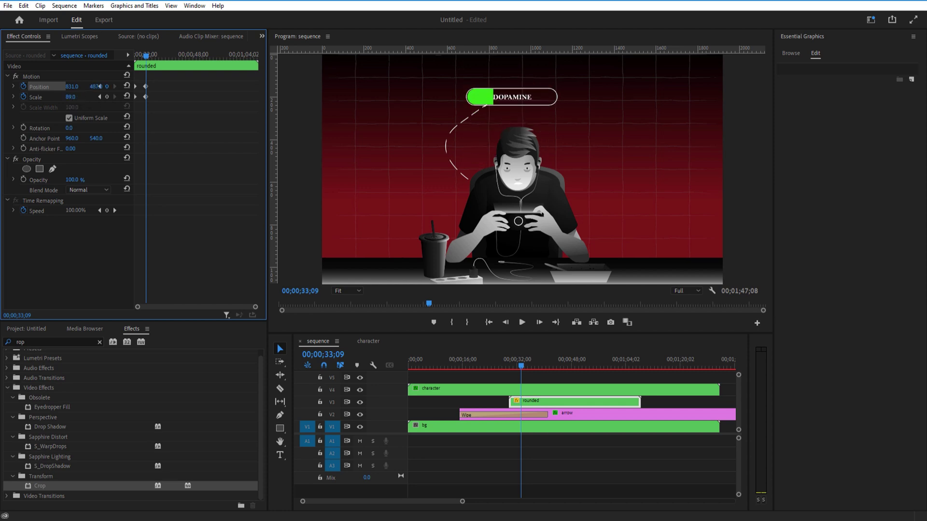
text(85)
key(Return)
drag(135, 56, 147, 68)
Adjust the arrow graphic's position to 895, 621 and scale to 80 so the dashed line meets the raised DOPAMINE bar.
click(628, 414)
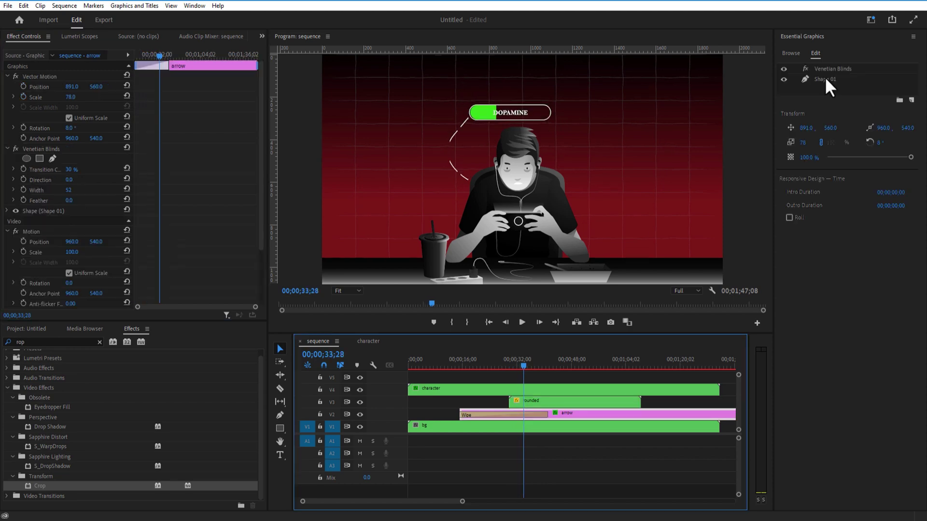
click(824, 79)
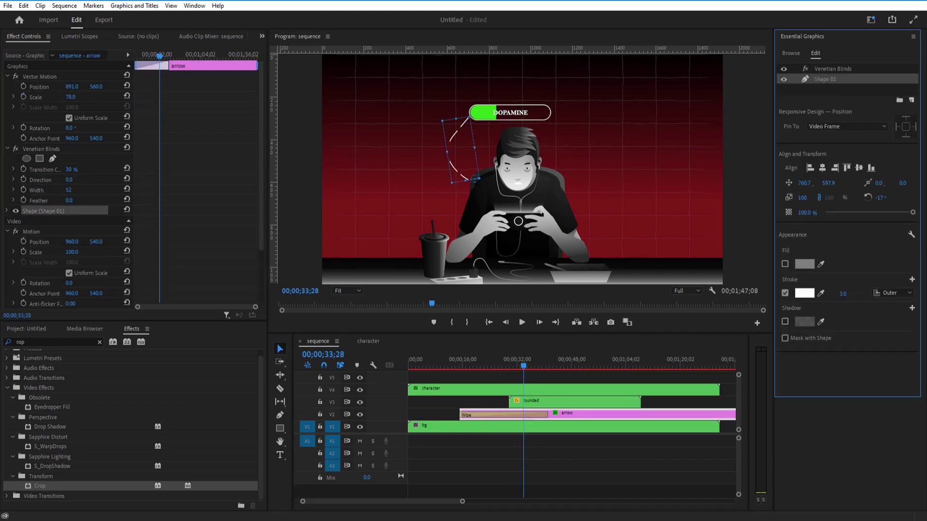
mouse_move(523, 366)
mouse_down()
mouse_move(502, 384)
mouse_move(534, 372)
mouse_up()
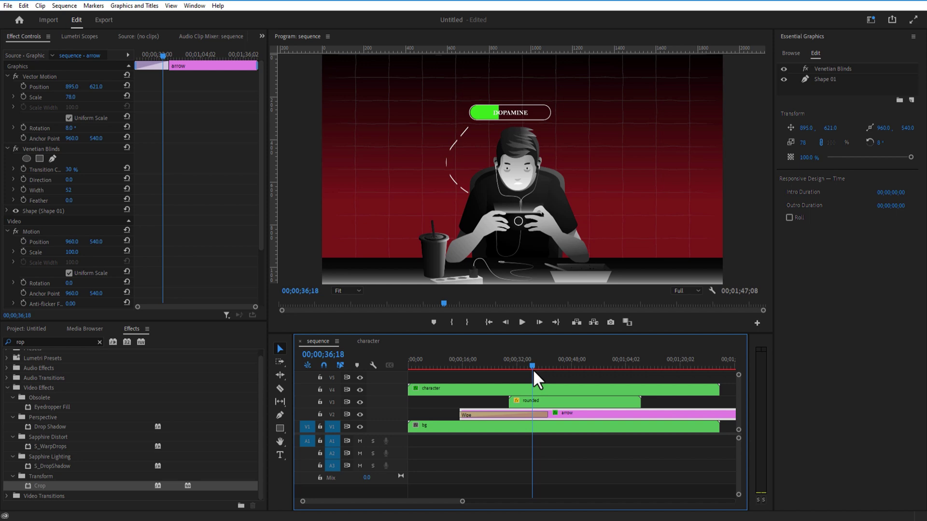
click(829, 158)
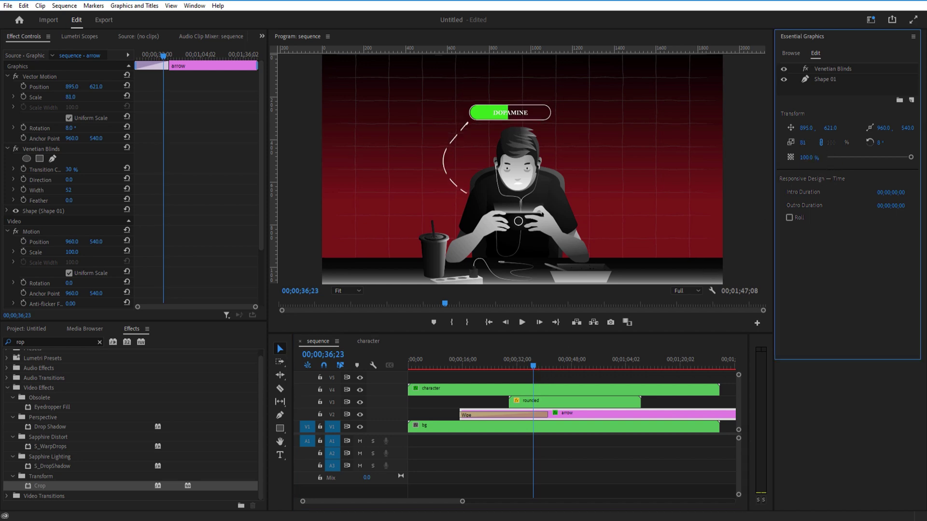
Split the clips on all tracks at 00;00;48;16, where the bar is full, and delete the parts after the cut.
click(590, 385)
drag(591, 387, 573, 399)
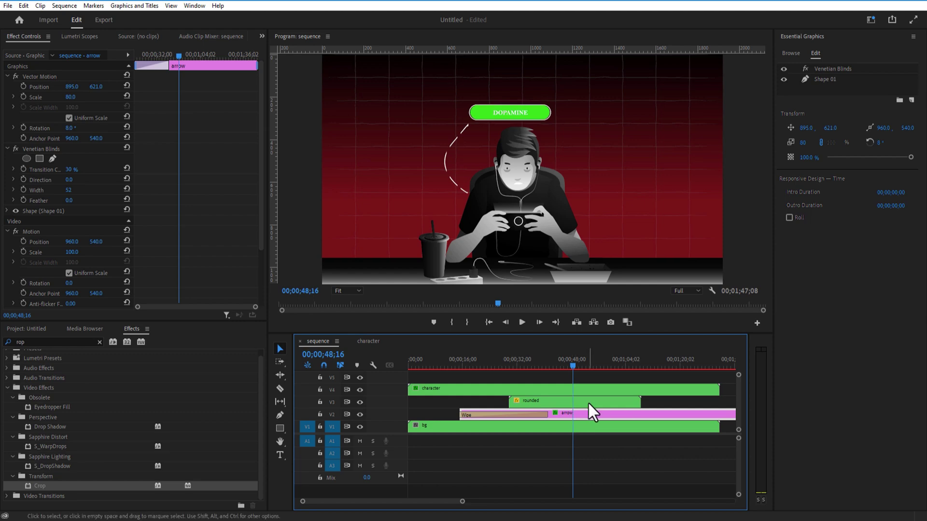
click(282, 388)
shift+click(582, 394)
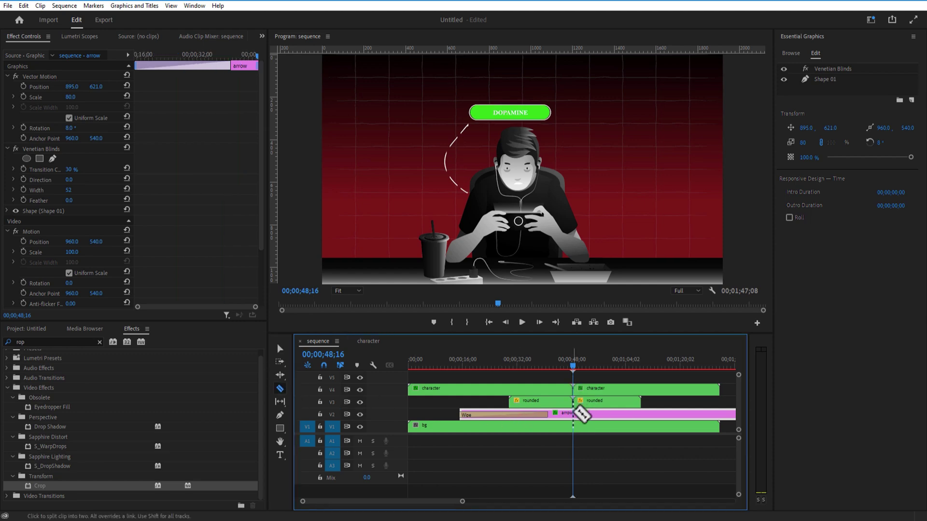
key(a)
click(586, 386)
key(Delete)
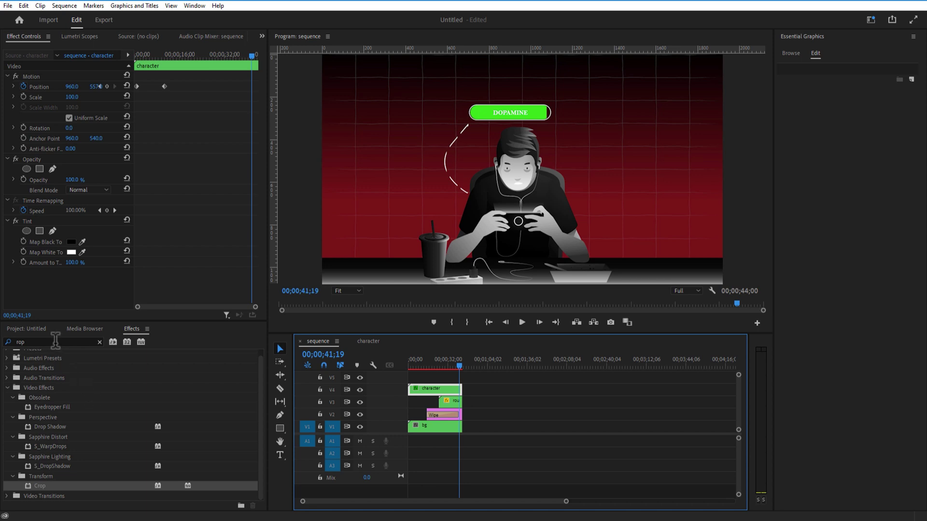
Apply the Posterize Time effect to the character clip and set its frame rate to 12.
click(55, 340)
text(poste)
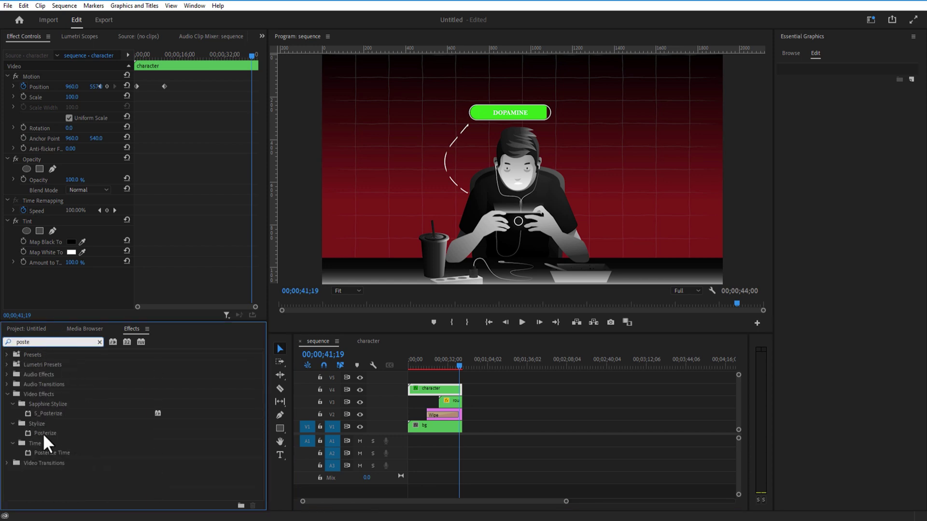
click(54, 452)
drag(53, 454, 446, 393)
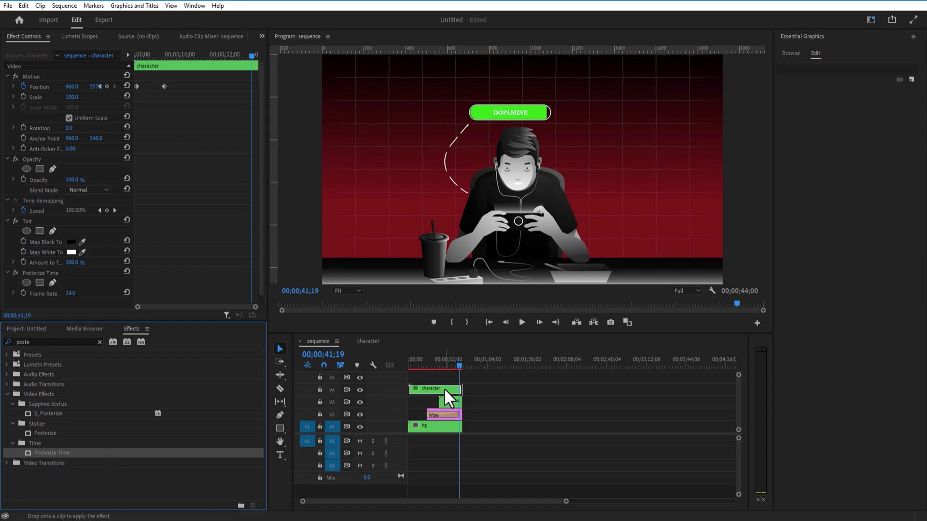
click(73, 293)
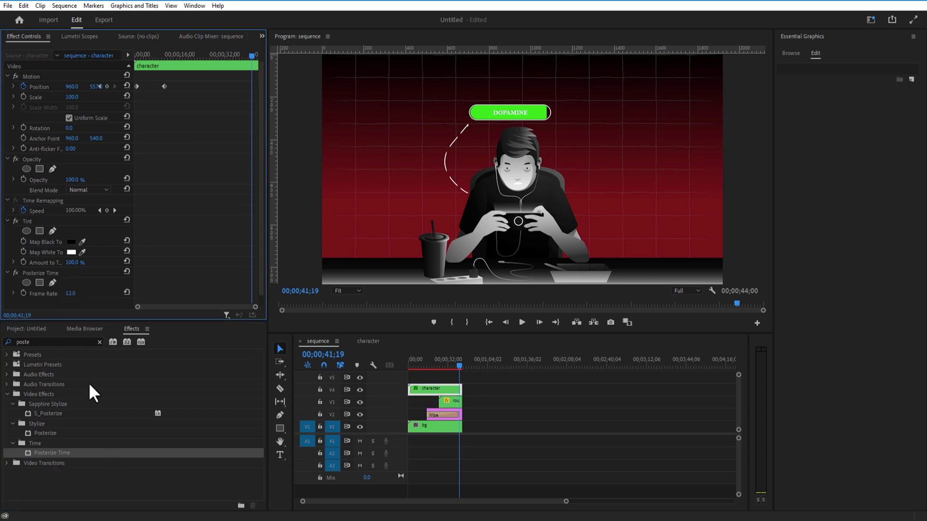
Apply Posterize Time to the rounded and arrow clips, with the arrow's frame rate at 12.
drag(58, 455, 257, 454)
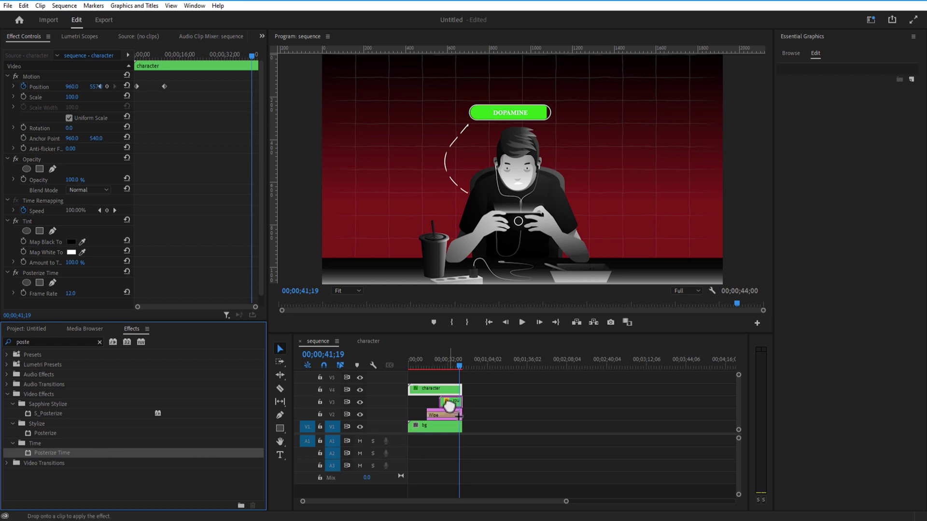
drag(450, 404, 449, 409)
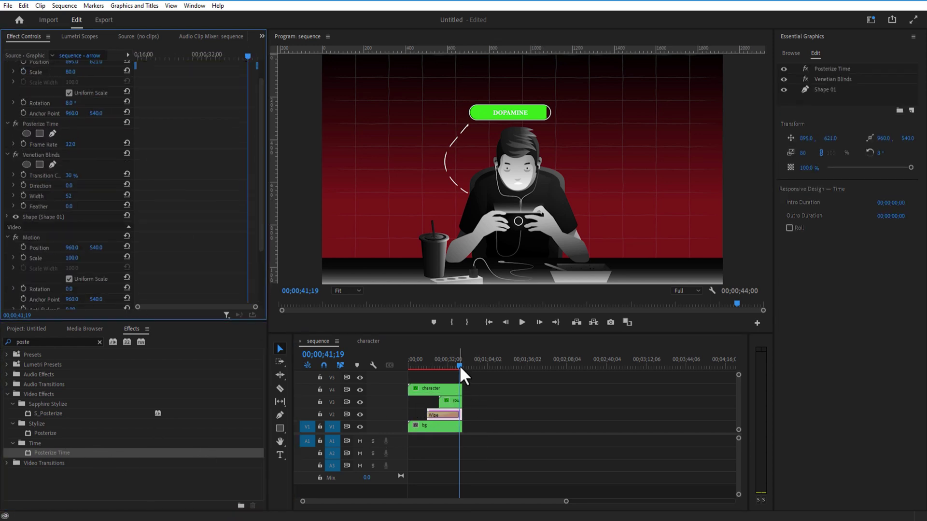
mouse_move(459, 365)
mouse_down()
mouse_move(414, 367)
mouse_move(456, 381)
mouse_up()
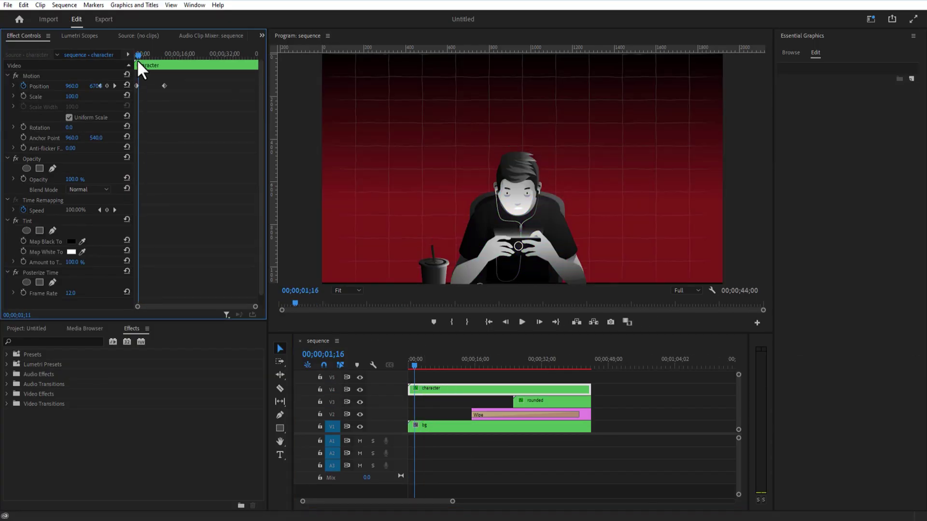
Start the arrow clip at 00;00;03;00 with a shorter wipe, and move the rounded clip to begin shortly after it.
click(421, 366)
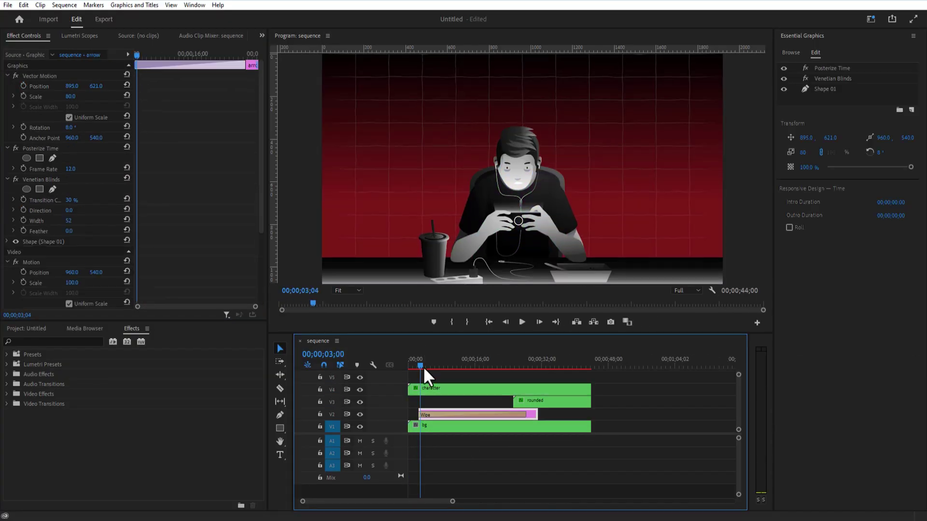
drag(425, 370, 428, 379)
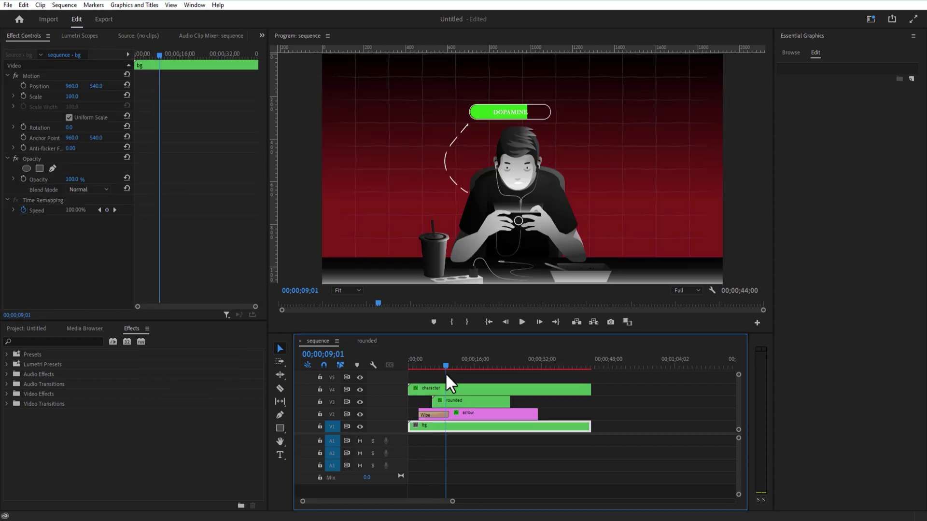
Split the clips on all tracks at 00;00;10;02 and delete everything after the cut.
click(280, 388)
click(449, 390)
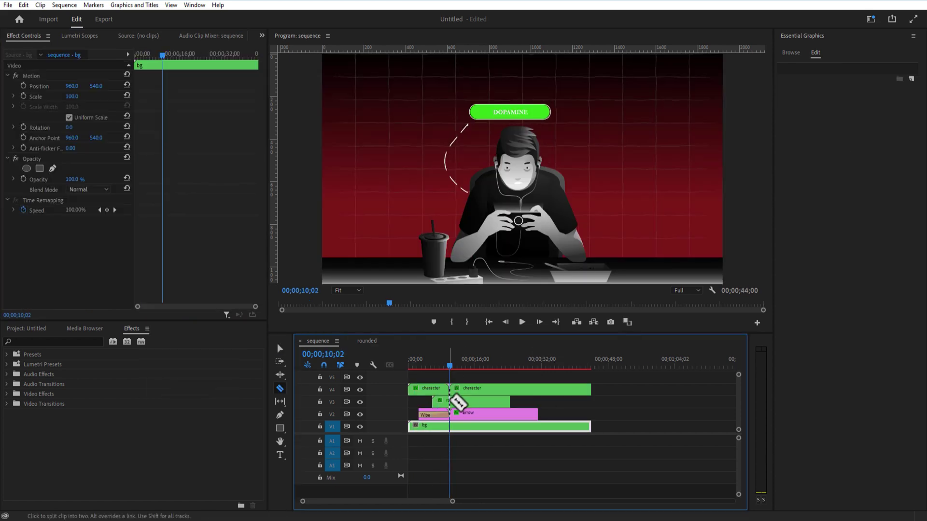
key(v)
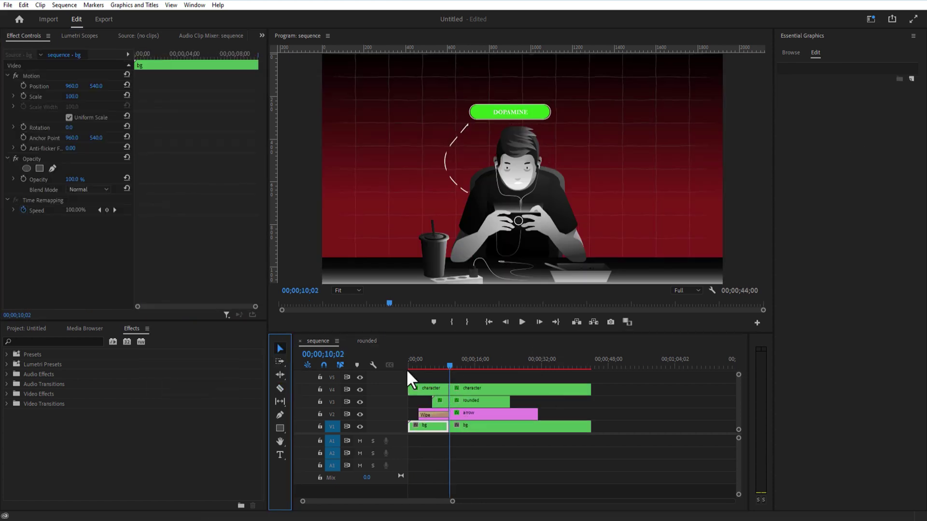
drag(488, 375, 492, 430)
key(Delete)
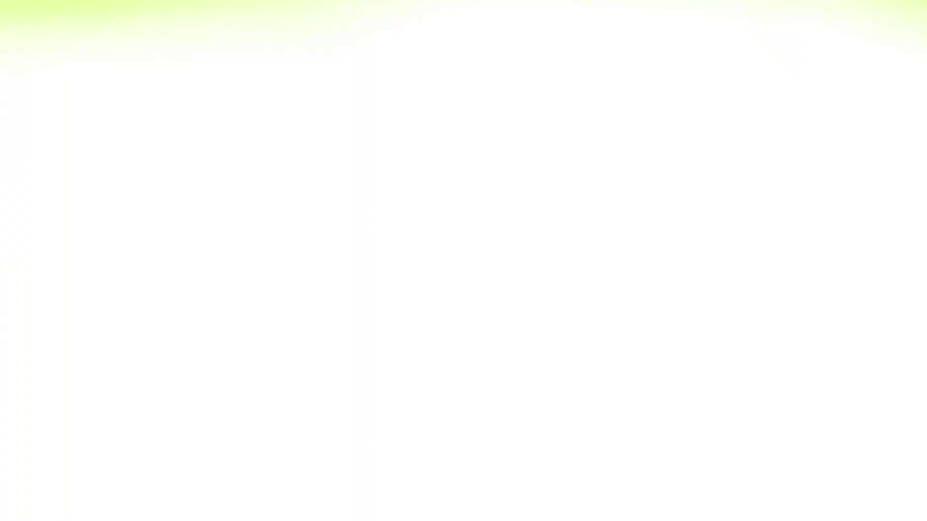